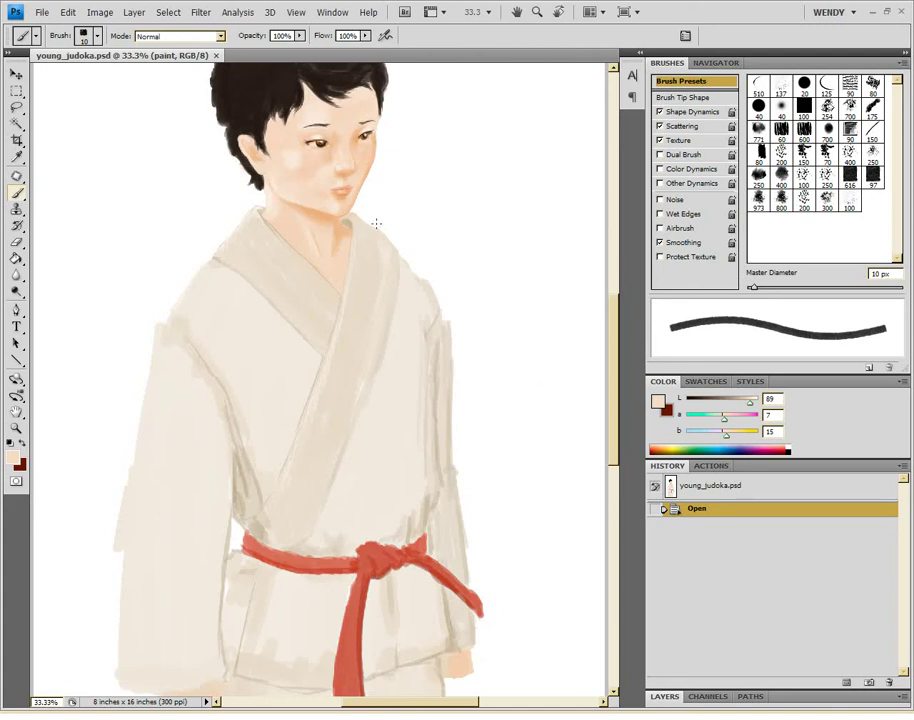
- Pick a lighter pale cream and a larger soft round brush with texture enabled
{"action": "scroll", "coordinate": [372, 384], "scroll_direction": "up", "scroll_amount": 2}
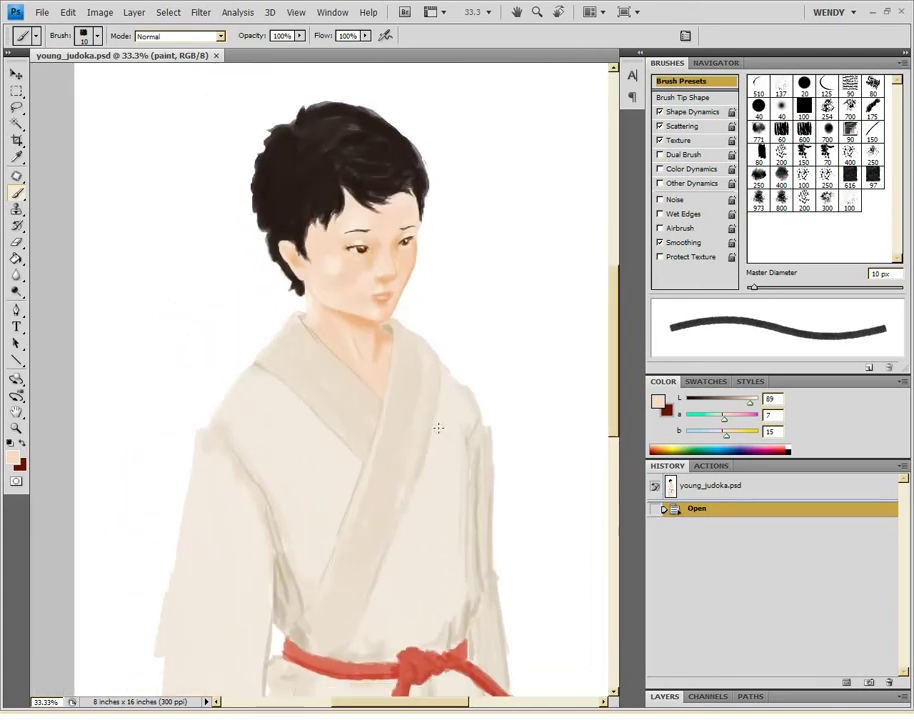
{"action": "scroll", "coordinate": [443, 430], "scroll_direction": "up", "scroll_amount": 2}
{"action": "scroll", "coordinate": [443, 424], "scroll_direction": "down", "scroll_amount": 2}
{"action": "left_click", "coordinate": [300, 259], "text": "alt"}
{"action": "left_click_drag", "start_coordinate": [753, 403], "coordinate": [756, 403]}
{"action": "left_click", "coordinate": [758, 106]}
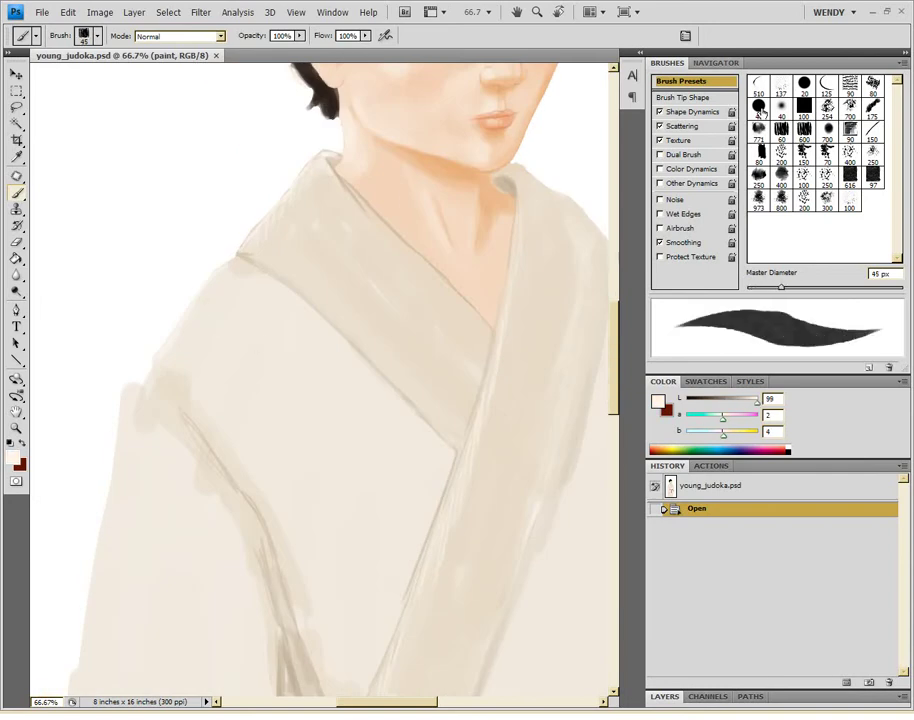
{"action": "left_click", "coordinate": [694, 112]}
{"action": "left_click", "coordinate": [683, 97]}
{"action": "left_click", "coordinate": [659, 140]}
- Lower brush flow to 71% and retry the pale cream strokes on the robe shoulder
{"action": "left_click_drag", "start_coordinate": [184, 337], "coordinate": [200, 300]}
{"action": "mouse_move", "coordinate": [200, 300]}
{"action": "left_mouse_down"}
{"action": "mouse_move", "coordinate": [369, 312]}
{"action": "mouse_move", "coordinate": [264, 223]}
{"action": "left_mouse_up"}
{"action": "key", "text": "ctrl+alt+z"}
{"action": "key", "text": "ctrl+alt+z"}
{"action": "key", "text": "shift+7"}
{"action": "key", "text": "shift+1"}
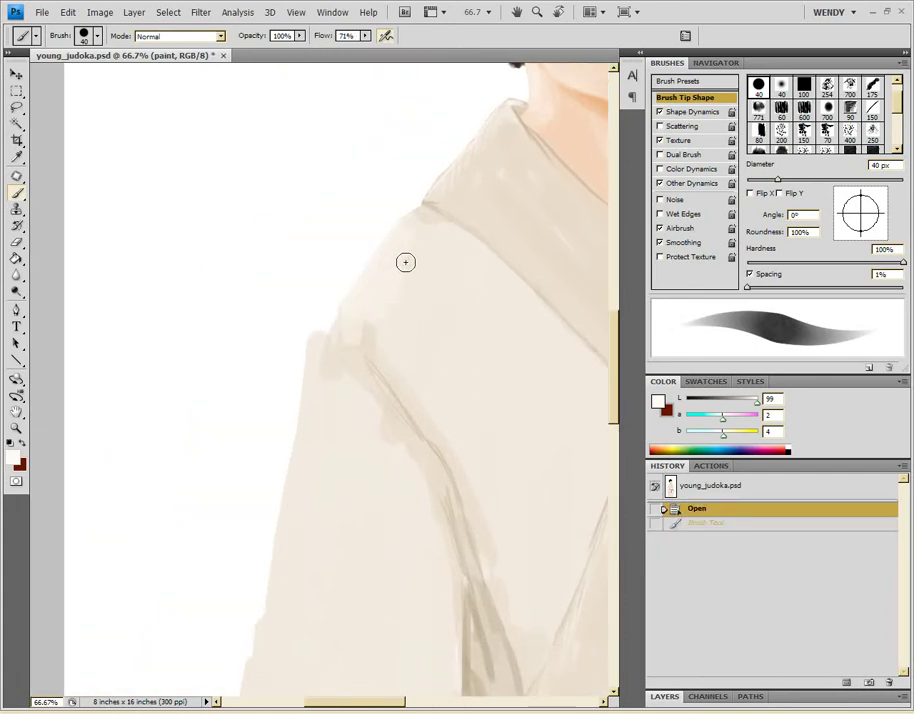
{"action": "left_click_drag", "start_coordinate": [394, 273], "coordinate": [422, 220]}
{"action": "key", "text": "ctrl+z"}
- Warm the cream slightly and paint soft strokes along the robe shoulder
{"action": "left_click_drag", "start_coordinate": [722, 418], "coordinate": [724, 418]}
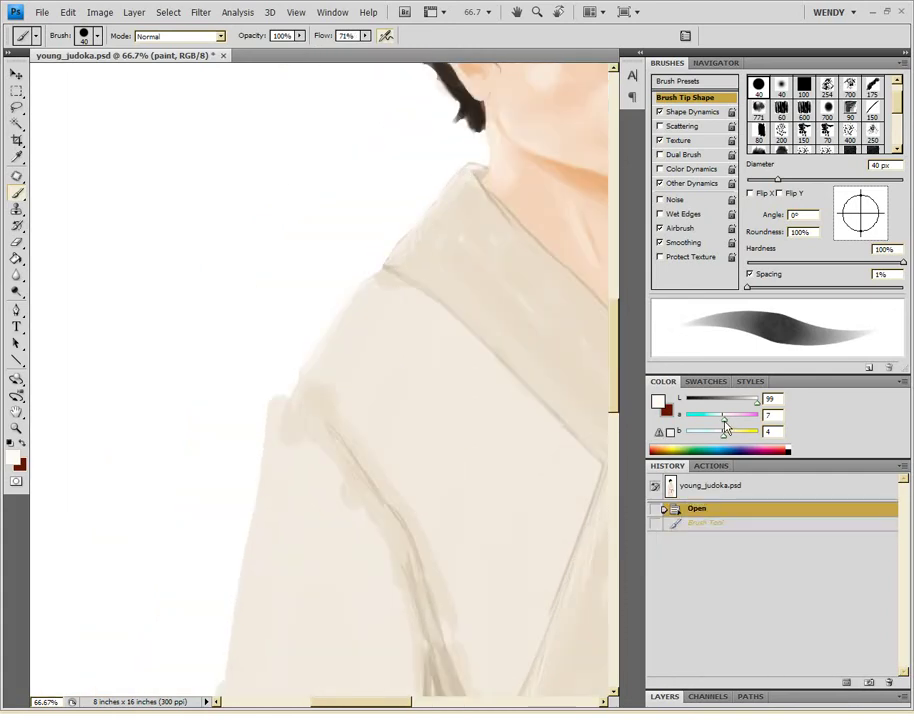
{"action": "left_click_drag", "start_coordinate": [417, 238], "coordinate": [420, 268]}
{"action": "left_click_drag", "start_coordinate": [394, 308], "coordinate": [440, 270]}
{"action": "left_click_drag", "start_coordinate": [440, 270], "coordinate": [420, 300]}
{"action": "mouse_move", "coordinate": [450, 268]}
{"action": "left_mouse_down"}
{"action": "mouse_move", "coordinate": [461, 280]}
{"action": "mouse_move", "coordinate": [474, 222]}
{"action": "left_mouse_up"}
- Brush beige along the robe's left edge and a broad wash down the robe
{"action": "mouse_move", "coordinate": [360, 300]}
{"action": "left_mouse_down"}
{"action": "mouse_move", "coordinate": [347, 367]}
{"action": "mouse_move", "coordinate": [377, 367]}
{"action": "mouse_move", "coordinate": [330, 300]}
{"action": "left_mouse_up"}
{"action": "mouse_move", "coordinate": [330, 300]}
{"action": "left_mouse_down"}
{"action": "mouse_move", "coordinate": [324, 435]}
{"action": "mouse_move", "coordinate": [343, 463]}
{"action": "mouse_move", "coordinate": [378, 268]}
{"action": "left_mouse_up"}
{"action": "mouse_move", "coordinate": [330, 330]}
{"action": "left_mouse_down"}
{"action": "mouse_move", "coordinate": [320, 484]}
{"action": "mouse_move", "coordinate": [355, 290]}
{"action": "left_mouse_up"}
{"action": "left_click_drag", "start_coordinate": [349, 428], "coordinate": [355, 470]}
{"action": "mouse_move", "coordinate": [355, 470]}
{"action": "left_mouse_down"}
{"action": "mouse_move", "coordinate": [360, 490]}
{"action": "mouse_move", "coordinate": [371, 304]}
{"action": "mouse_move", "coordinate": [310, 432]}
{"action": "left_mouse_up"}
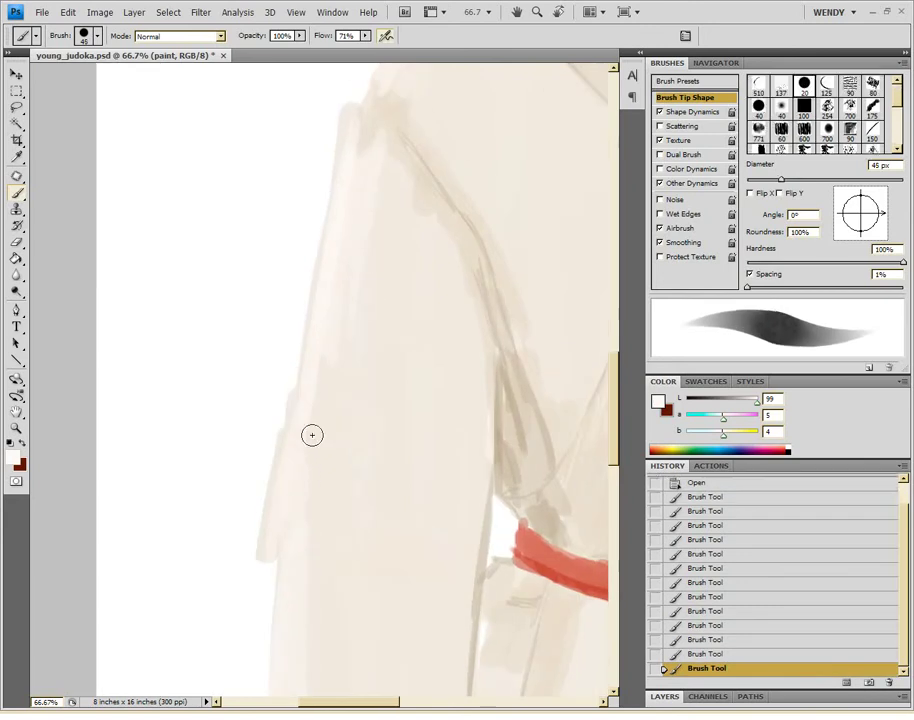
{"action": "left_click_drag", "start_coordinate": [351, 522], "coordinate": [357, 474]}
- Bring the collar and neck into view, sample a darker beige, and shrink the brush to 3 px
{"action": "mouse_move", "coordinate": [300, 250]}
{"action": "left_mouse_down"}
{"action": "mouse_move", "coordinate": [306, 577]}
{"action": "mouse_move", "coordinate": [406, 657]}
{"action": "left_mouse_up"}
{"action": "left_click_drag", "start_coordinate": [467, 634], "coordinate": [347, 261]}
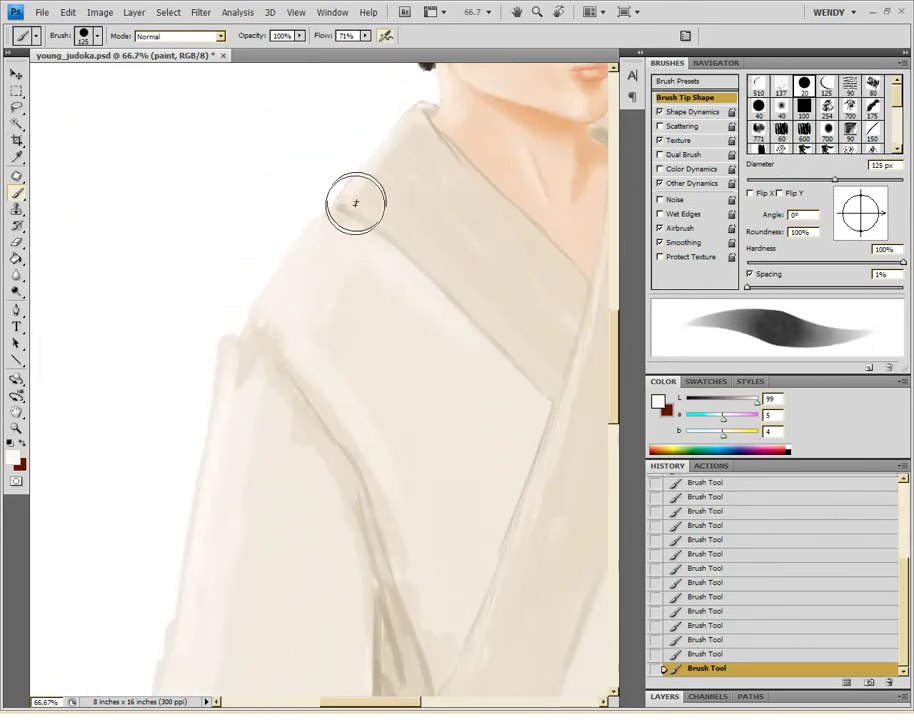
{"action": "left_click_drag", "start_coordinate": [398, 171], "coordinate": [516, 120]}
{"action": "left_click_drag", "start_coordinate": [357, 612], "coordinate": [473, 239]}
{"action": "key", "text": "["}
{"action": "key", "text": "["}
{"action": "key", "text": "["}
{"action": "left_click_drag", "start_coordinate": [451, 312], "coordinate": [455, 346]}
{"action": "key", "text": "bracketleft"}
{"action": "key", "text": "bracketleft"}
{"action": "key", "text": "bracketleft"}
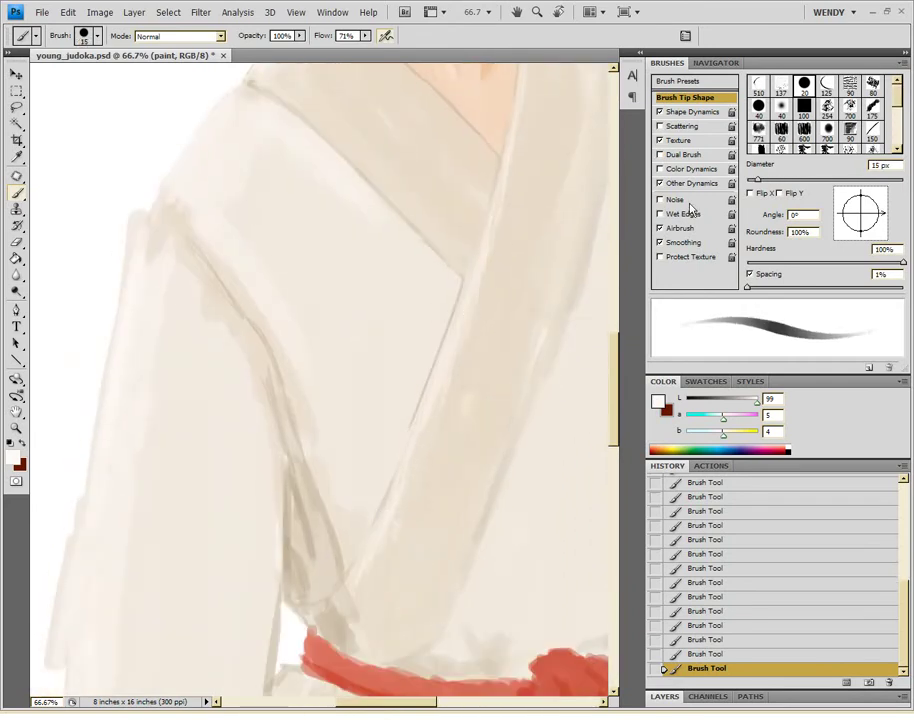
{"action": "left_click", "coordinate": [333, 498], "text": "alt"}
{"action": "key", "text": "bracketleft"}
{"action": "key", "text": "bracketleft"}
{"action": "key", "text": "bracketleft"}
- Draw fine texture lines along the gi's lapel
{"action": "mouse_move", "coordinate": [305, 608]}
{"action": "left_mouse_down"}
{"action": "mouse_move", "coordinate": [323, 612]}
{"action": "mouse_move", "coordinate": [432, 410]}
{"action": "left_mouse_up"}
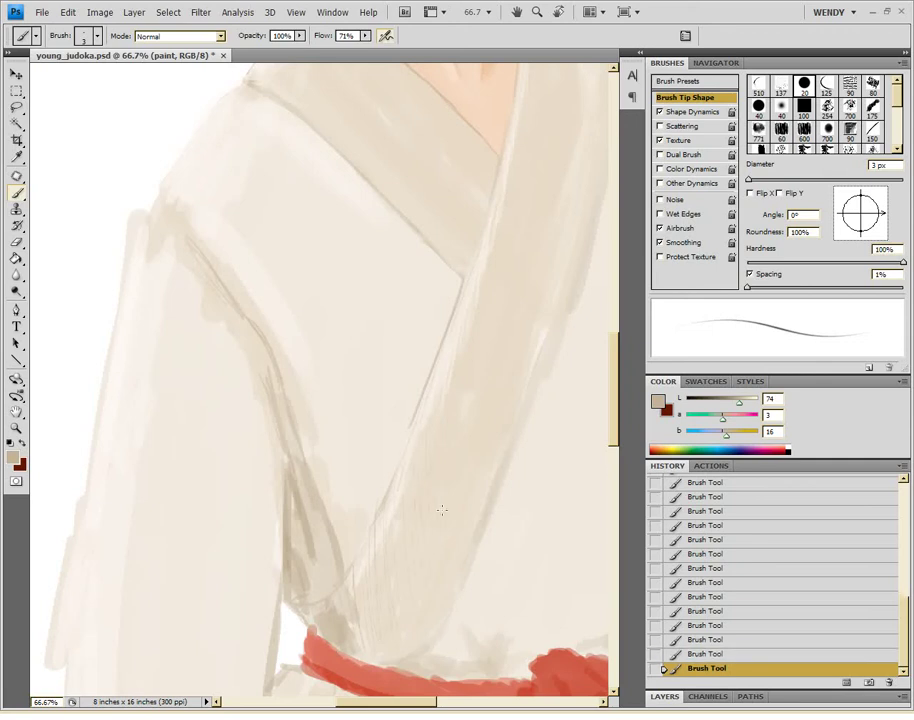
{"action": "left_click_drag", "start_coordinate": [530, 92], "coordinate": [461, 418]}
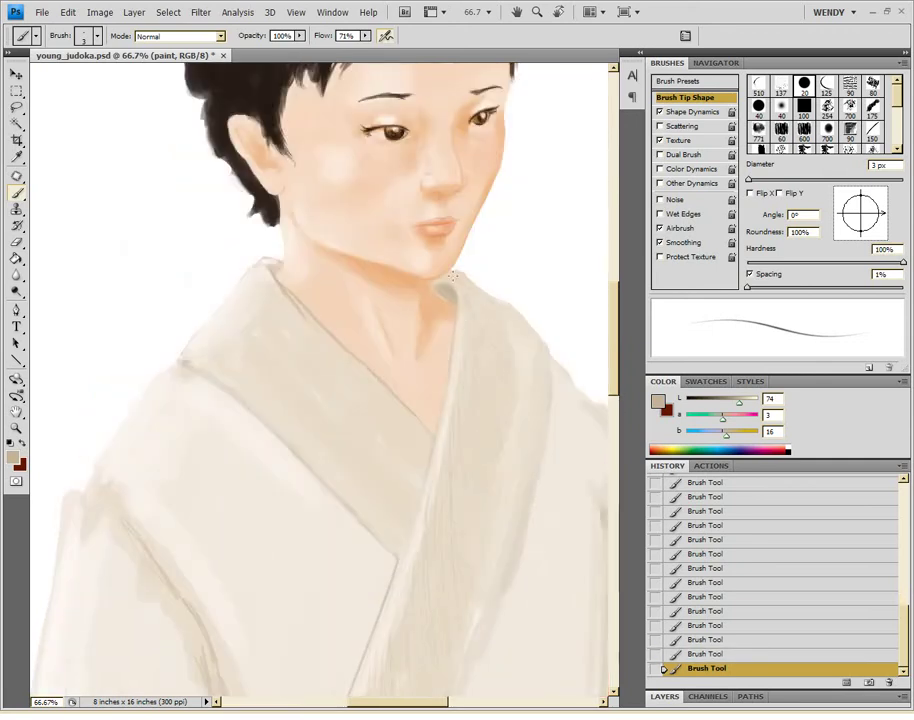
{"action": "mouse_move", "coordinate": [531, 389]}
{"action": "left_mouse_down"}
{"action": "mouse_move", "coordinate": [490, 521]}
{"action": "mouse_move", "coordinate": [570, 356]}
{"action": "left_mouse_up"}
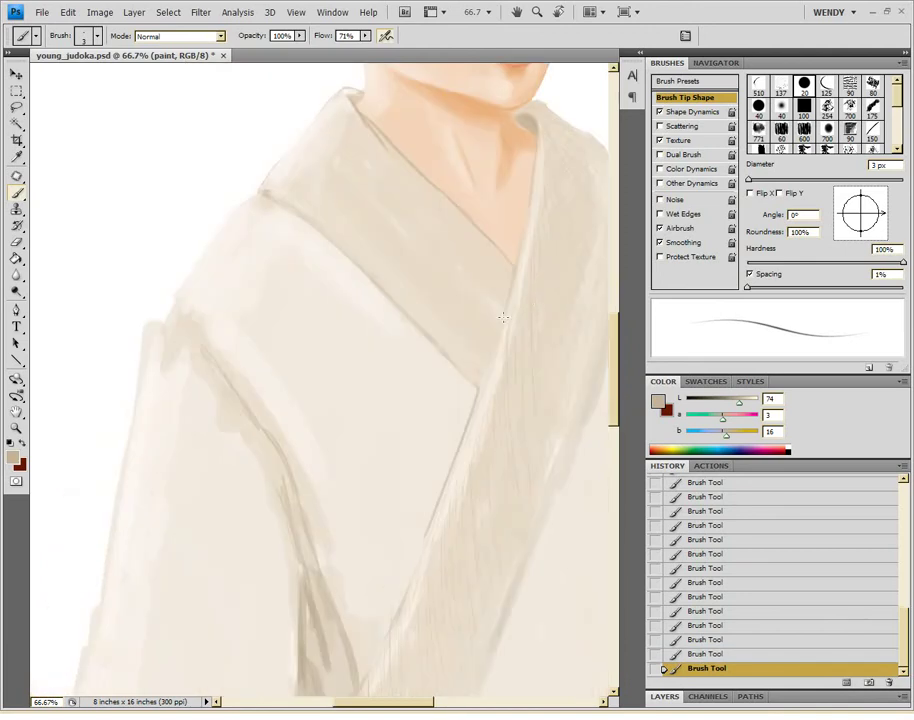
{"action": "left_click_drag", "start_coordinate": [487, 513], "coordinate": [476, 349]}
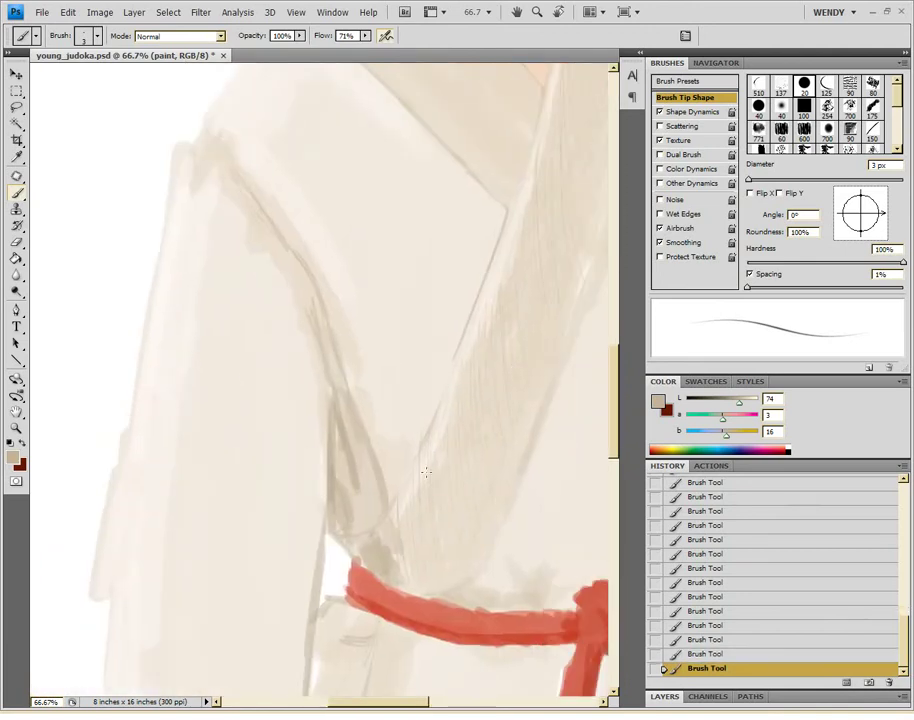
- Sample lighter cream and darker beige robe tones for the lapel hatching
{"action": "left_click", "coordinate": [349, 543], "text": "alt"}
{"action": "left_click_drag", "start_coordinate": [379, 543], "coordinate": [398, 571]}
{"action": "left_click", "coordinate": [477, 591], "text": "alt"}
{"action": "scroll", "coordinate": [510, 492], "scroll_direction": "up", "scroll_amount": 3}
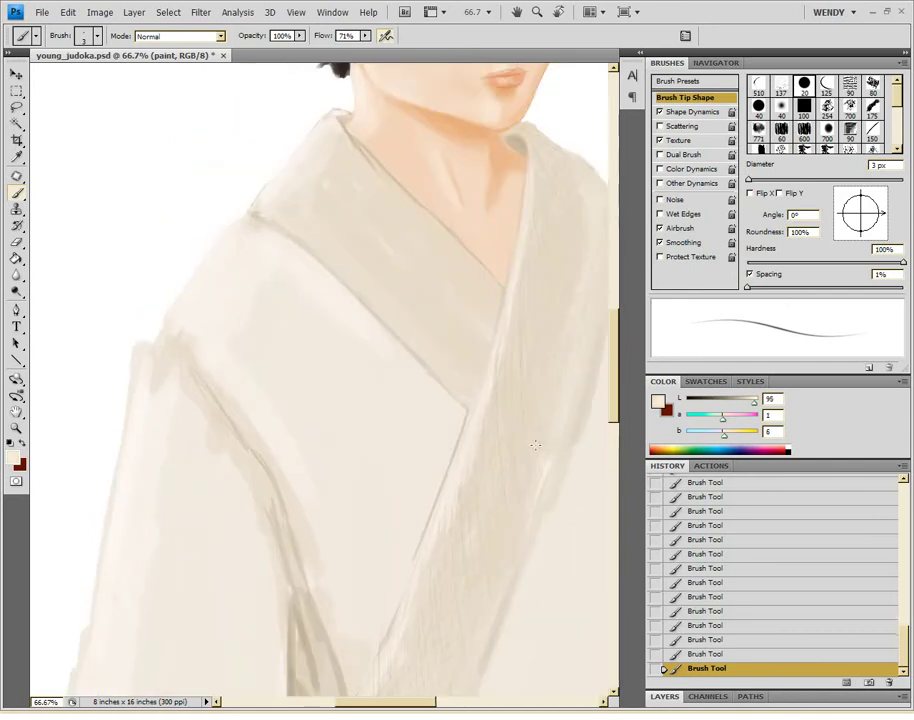
{"action": "scroll", "coordinate": [598, 311], "scroll_direction": "up", "scroll_amount": 3}
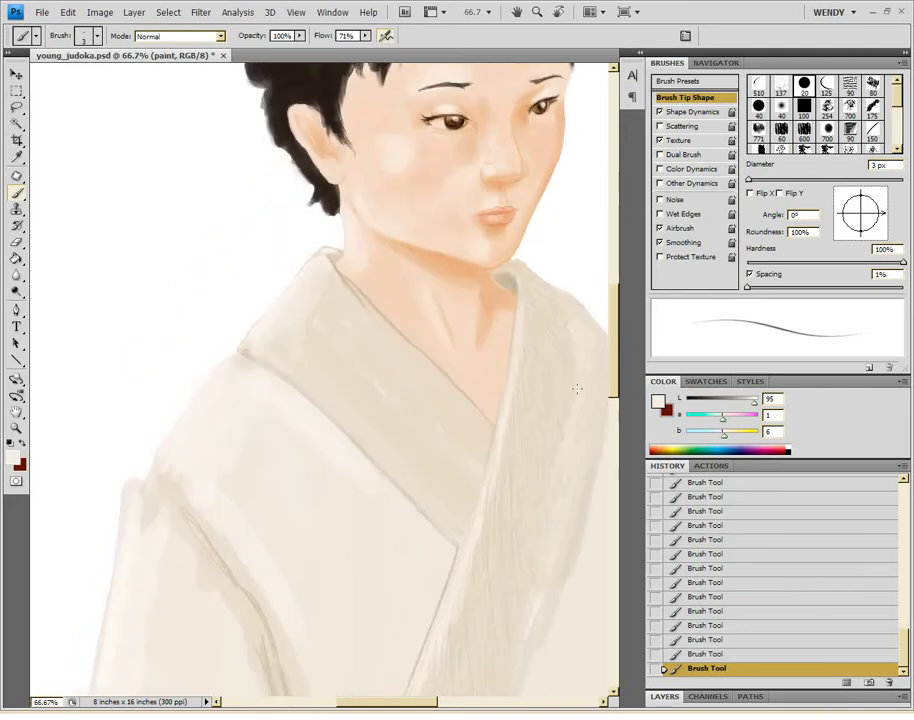
{"action": "scroll", "coordinate": [402, 438], "scroll_direction": "down", "scroll_amount": 3}
{"action": "left_click", "coordinate": [414, 424], "text": "alt"}
{"action": "scroll", "coordinate": [371, 438], "scroll_direction": "down", "scroll_amount": 2}
{"action": "scroll", "coordinate": [404, 517], "scroll_direction": "up", "scroll_amount": 3}
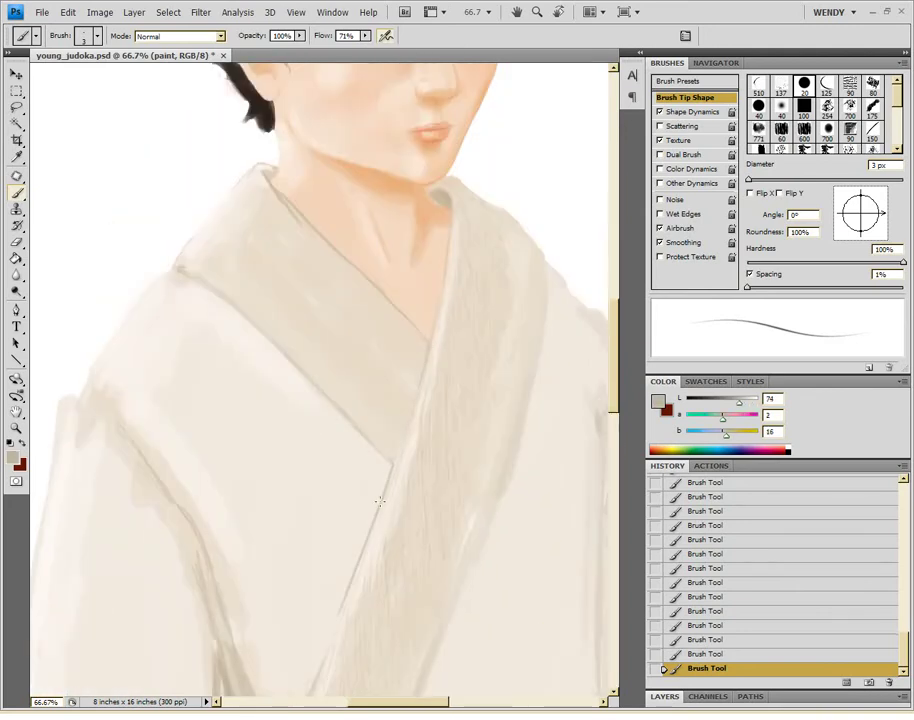
- Set the brush to 4 px, sample neck, collar and light kimono tones, then drop to 1 px
{"action": "key", "text": "bracketright"}
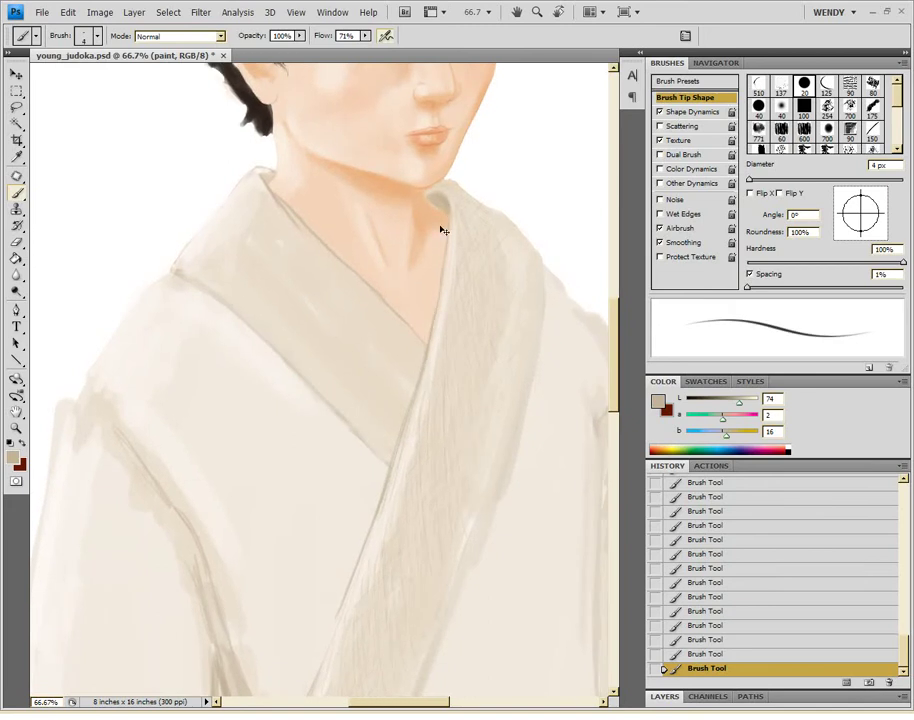
{"action": "left_click", "coordinate": [425, 200], "text": "alt"}
{"action": "scroll", "coordinate": [423, 192], "scroll_direction": "up", "scroll_amount": 3}
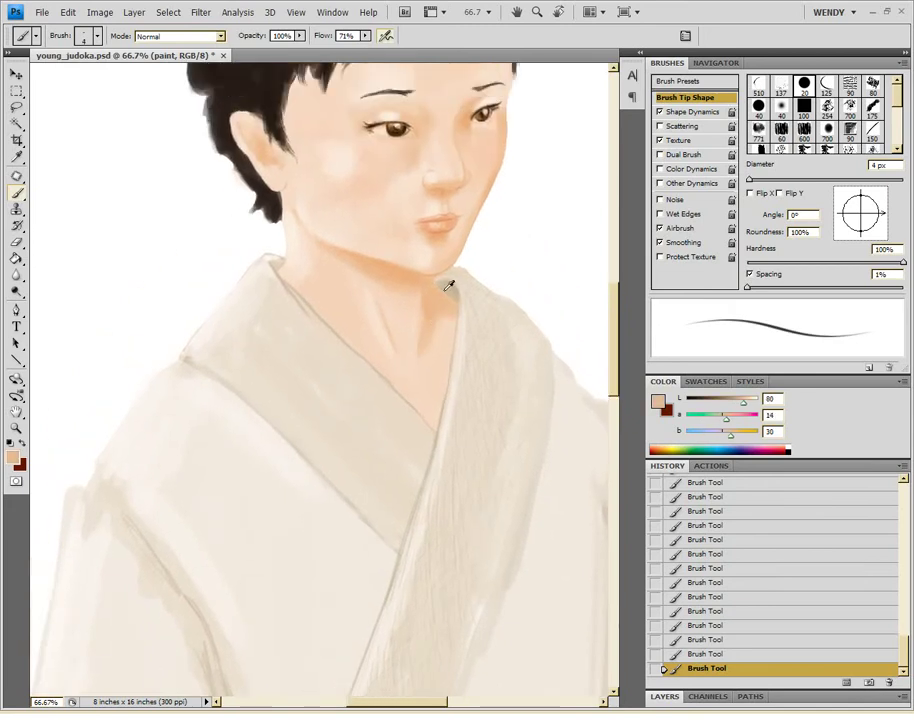
{"action": "left_click", "coordinate": [433, 310], "text": "alt"}
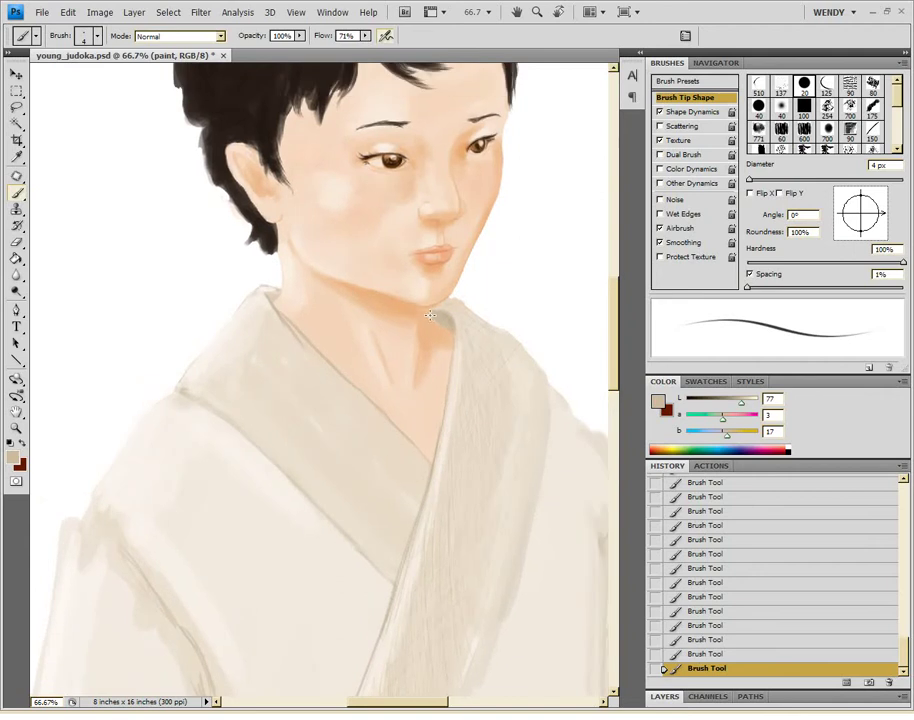
{"action": "scroll", "coordinate": [440, 360], "scroll_direction": "up", "scroll_amount": 2}
{"action": "scroll", "coordinate": [440, 370], "scroll_direction": "up", "scroll_amount": 2}
{"action": "left_click", "coordinate": [351, 424], "text": "alt"}
{"action": "key", "text": "bracketleft"}
{"action": "key", "text": "bracketleft"}
{"action": "key", "text": "bracketleft"}
- Use a 2 px brush while alternately sampling lighter and darker kimono tones
{"action": "scroll", "coordinate": [384, 494], "scroll_direction": "down", "scroll_amount": 3}
{"action": "scroll", "coordinate": [340, 460], "scroll_direction": "right", "scroll_amount": 2}
{"action": "left_click", "coordinate": [141, 296], "text": "alt"}
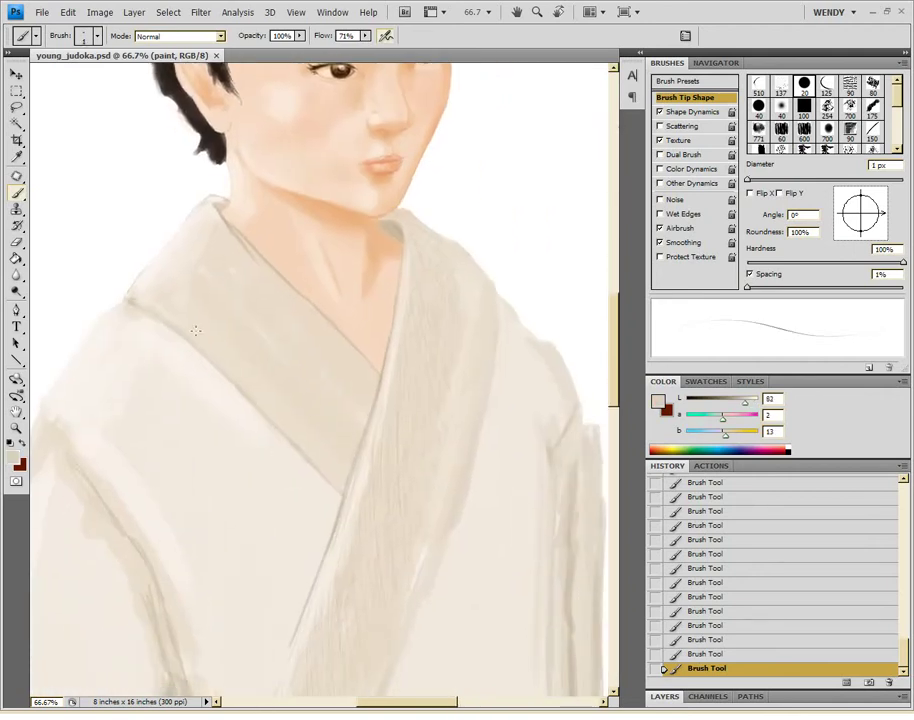
{"action": "key", "text": "bracketright"}
{"action": "double_click", "coordinate": [694, 218]}
{"action": "left_click", "coordinate": [182, 273], "text": "alt"}
{"action": "left_click", "coordinate": [163, 319], "text": "alt"}
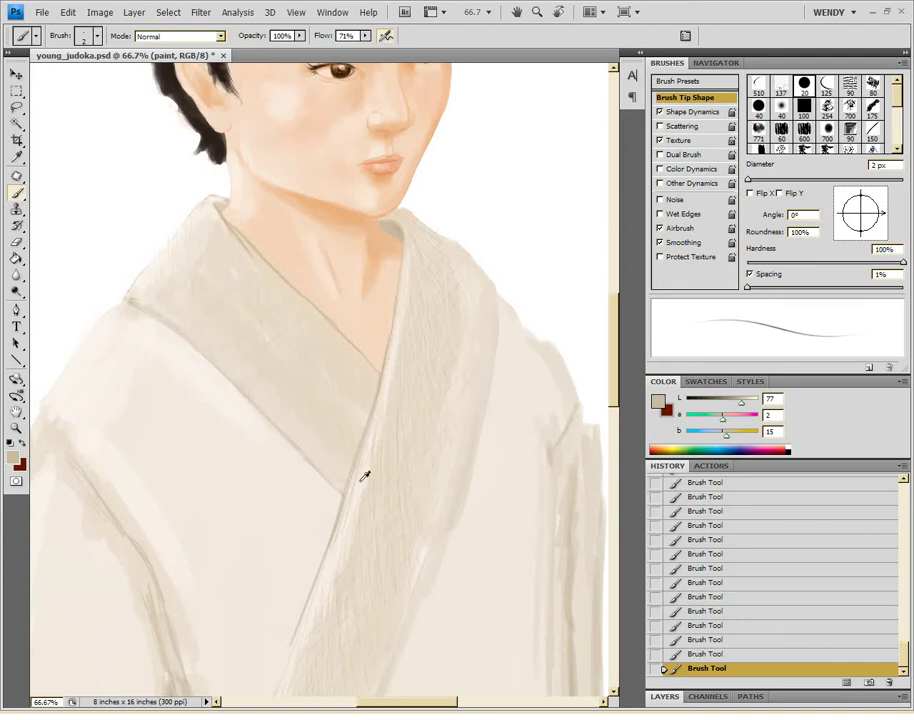
{"action": "left_click", "coordinate": [381, 433], "text": "alt"}
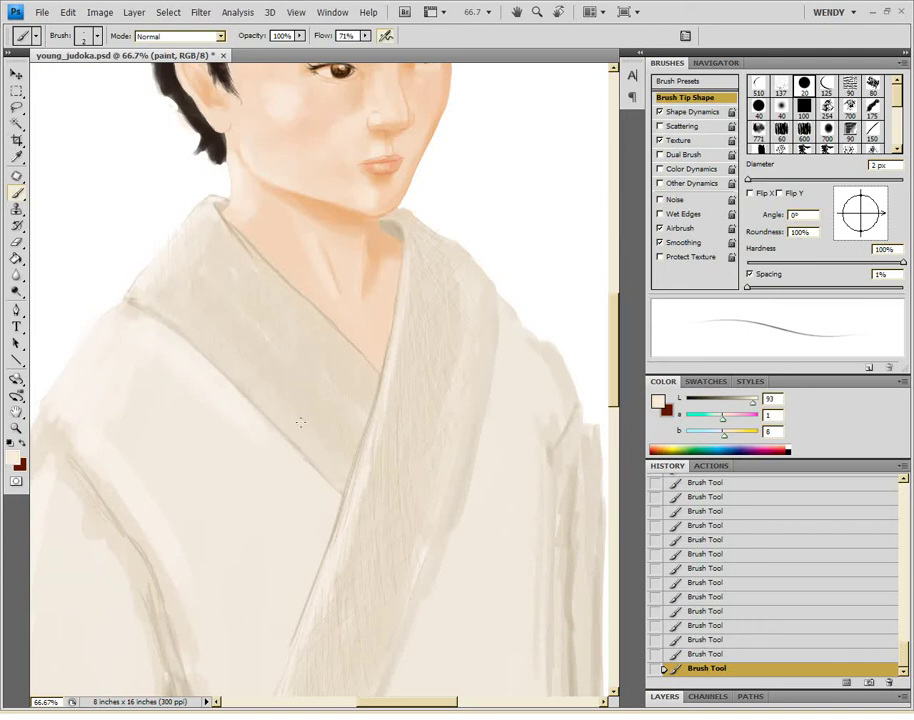
{"action": "left_click", "coordinate": [397, 393], "text": "alt"}
{"action": "left_click_drag", "start_coordinate": [404, 540], "coordinate": [436, 431]}
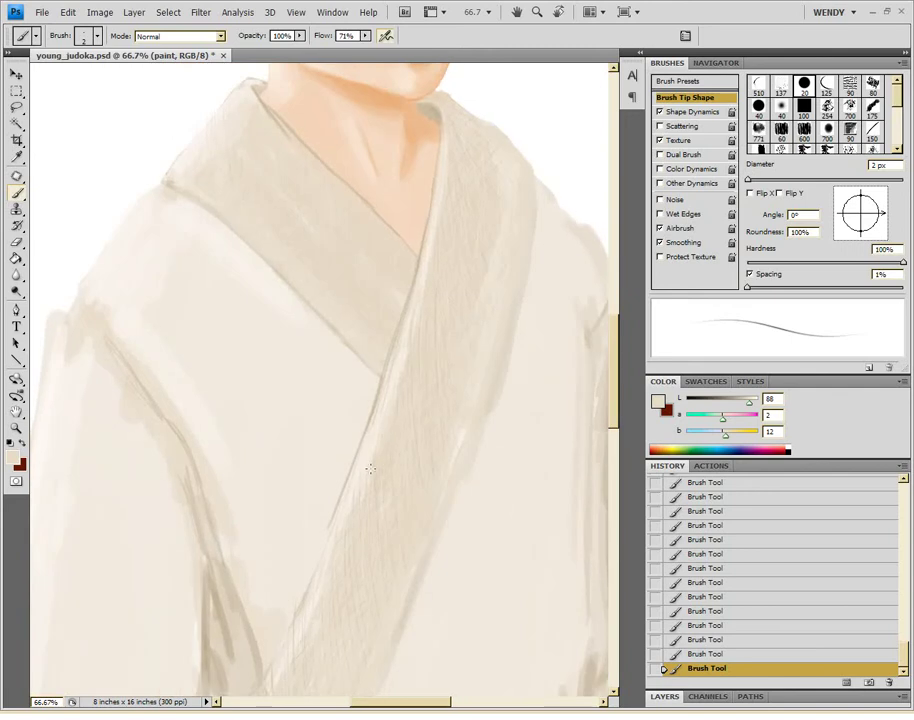
- Sample darker, lighter and mid beige robe tones for folds above the red belt
{"action": "mouse_move", "coordinate": [418, 413]}
{"action": "left_mouse_down"}
{"action": "mouse_move", "coordinate": [375, 585]}
{"action": "mouse_move", "coordinate": [363, 532]}
{"action": "mouse_move", "coordinate": [392, 479]}
{"action": "left_mouse_up"}
{"action": "left_click", "coordinate": [244, 503], "text": "alt"}
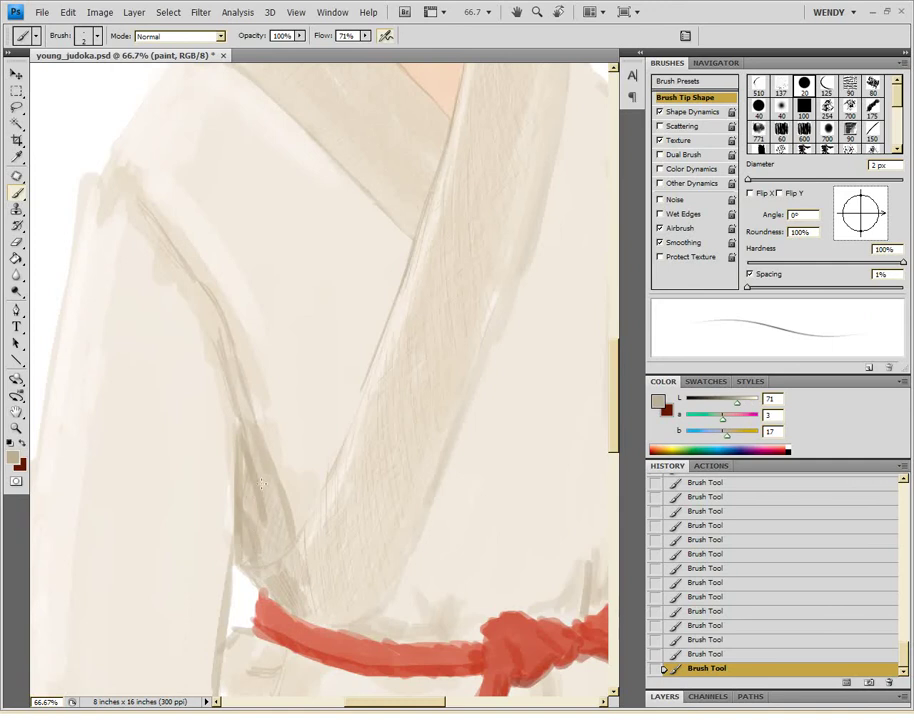
{"action": "left_click_drag", "start_coordinate": [254, 510], "coordinate": [265, 563]}
{"action": "left_click", "coordinate": [179, 325], "text": "alt"}
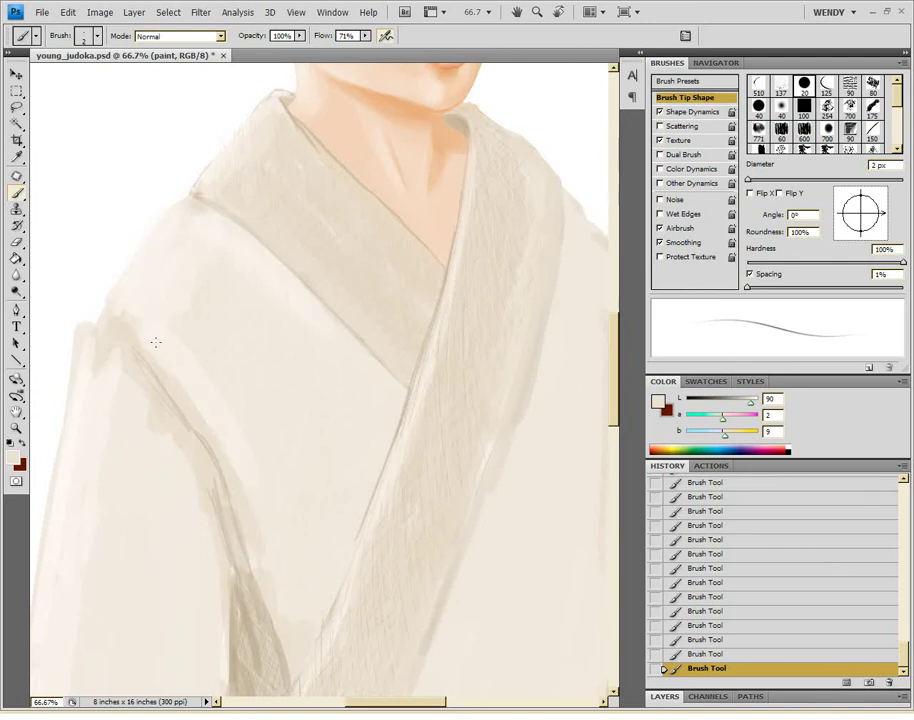
{"action": "left_click", "coordinate": [179, 410], "text": "alt"}
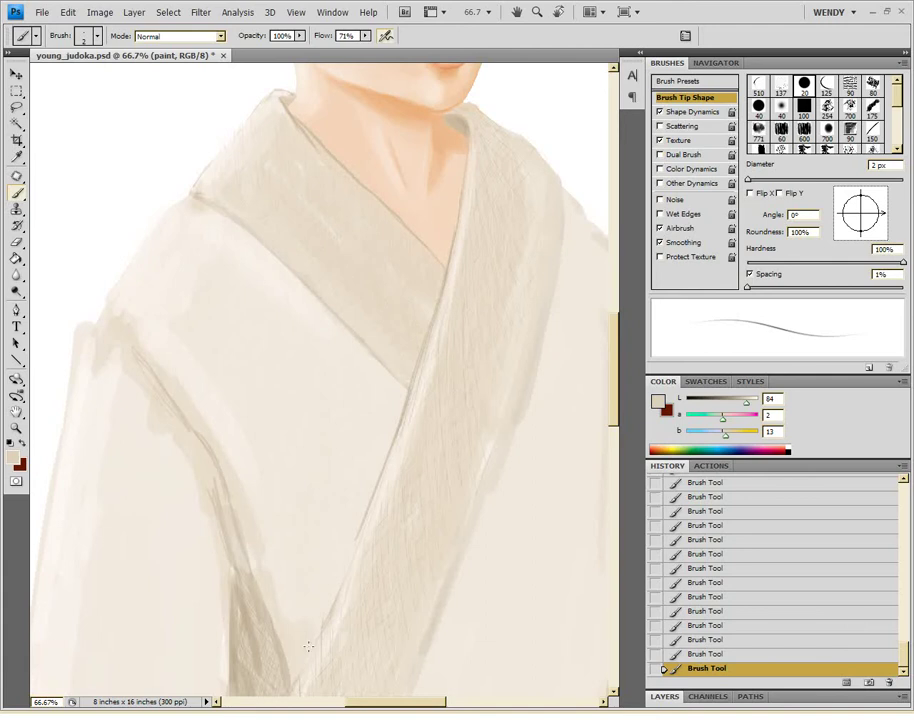
{"action": "left_click", "coordinate": [235, 599], "text": "alt"}
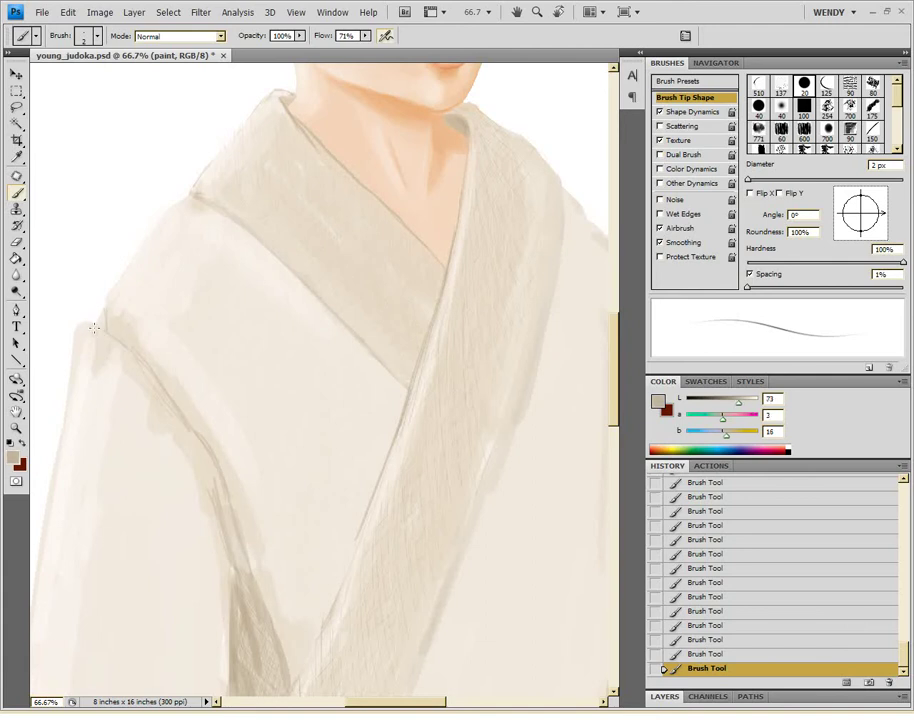
- Shift the view over the left sleeve and sample the near-white robe tone
{"action": "scroll", "coordinate": [180, 326], "scroll_direction": "up", "scroll_amount": 2}
{"action": "scroll", "coordinate": [241, 428], "scroll_direction": "down", "scroll_amount": 5}
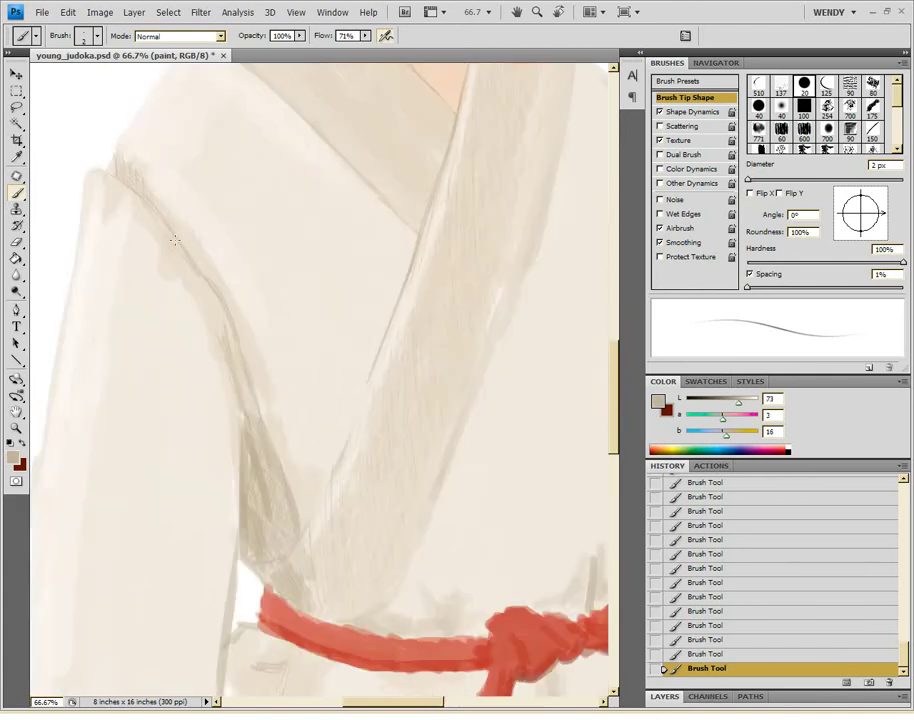
{"action": "left_click_drag", "start_coordinate": [127, 198], "coordinate": [177, 218]}
{"action": "left_click", "coordinate": [139, 233], "text": "alt"}
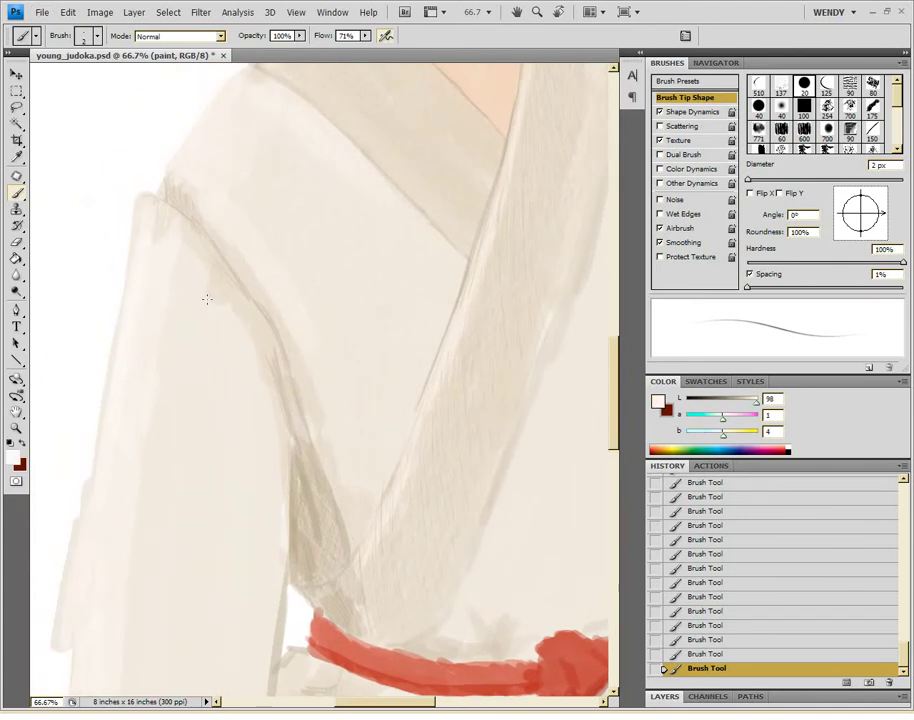
{"action": "scroll", "coordinate": [184, 380], "scroll_direction": "down", "scroll_amount": 2}
{"action": "scroll", "coordinate": [180, 545], "scroll_direction": "up", "scroll_amount": 4}
{"action": "scroll", "coordinate": [310, 502], "scroll_direction": "up", "scroll_amount": 2}
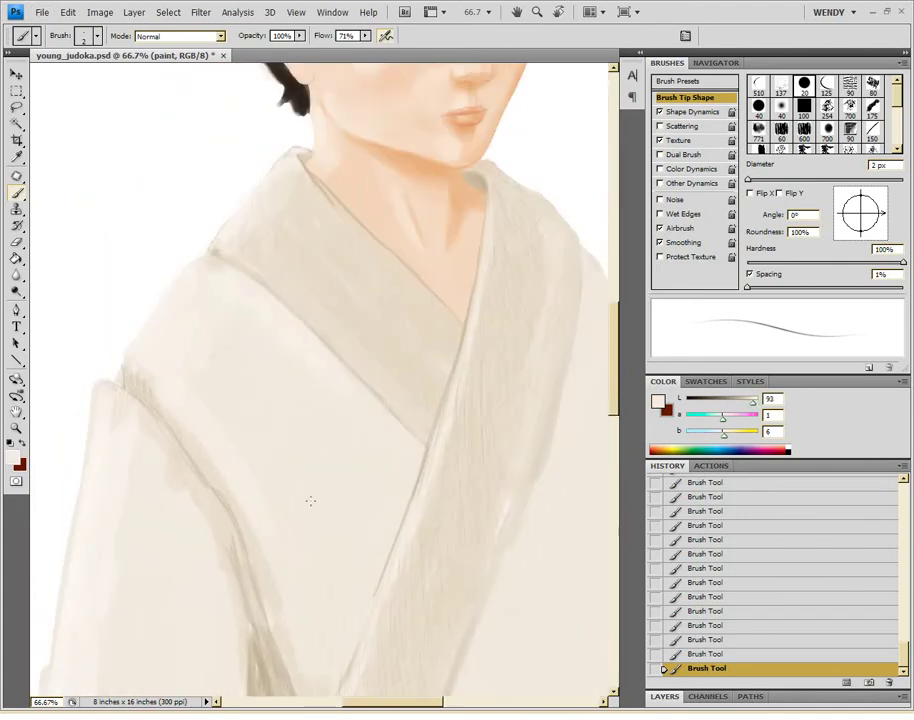
{"action": "scroll", "coordinate": [432, 512], "scroll_direction": "down", "scroll_amount": 2}
{"action": "scroll", "coordinate": [435, 461], "scroll_direction": "down", "scroll_amount": 1}
{"action": "scroll", "coordinate": [435, 471], "scroll_direction": "up", "scroll_amount": 2}
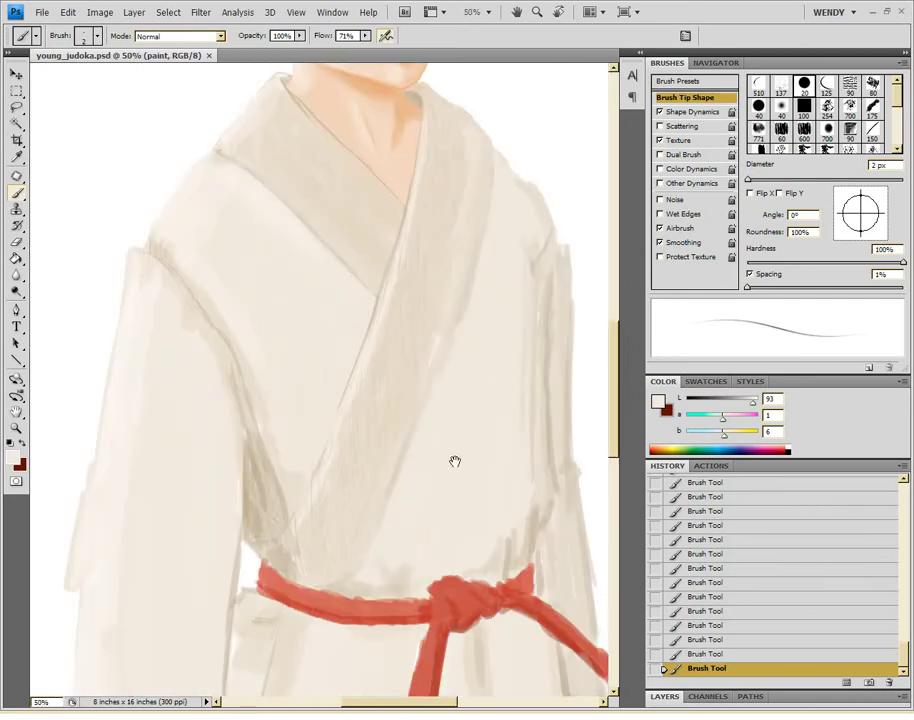
- Sample a kimono tone and paint a light stroke along the collar
{"action": "left_click_drag", "start_coordinate": [455, 461], "coordinate": [449, 464]}
{"action": "left_click", "coordinate": [410, 386], "text": "alt"}
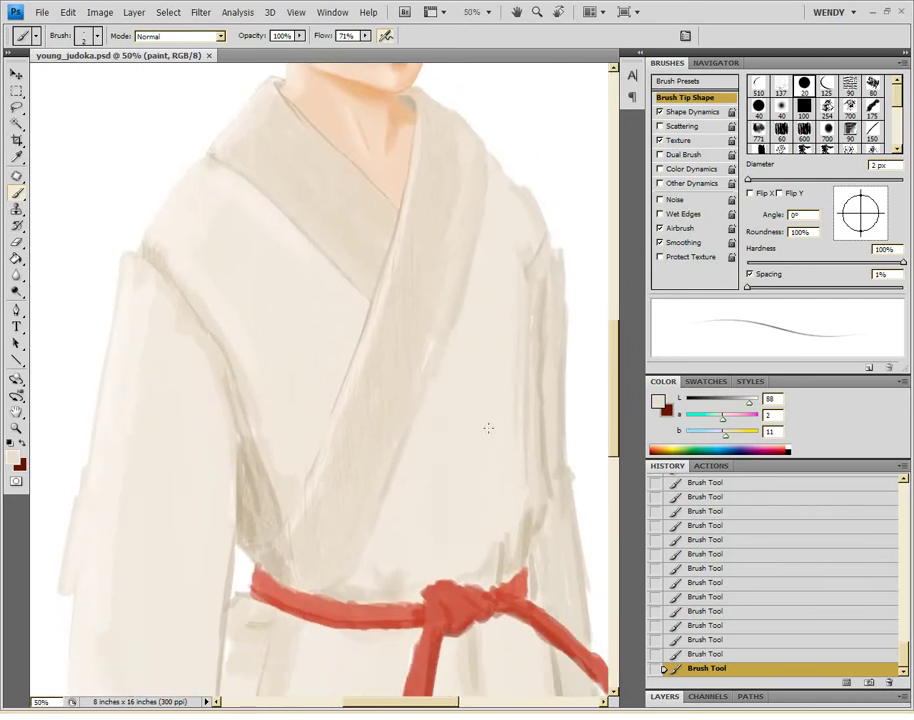
{"action": "left_click_drag", "start_coordinate": [442, 106], "coordinate": [442, 129]}
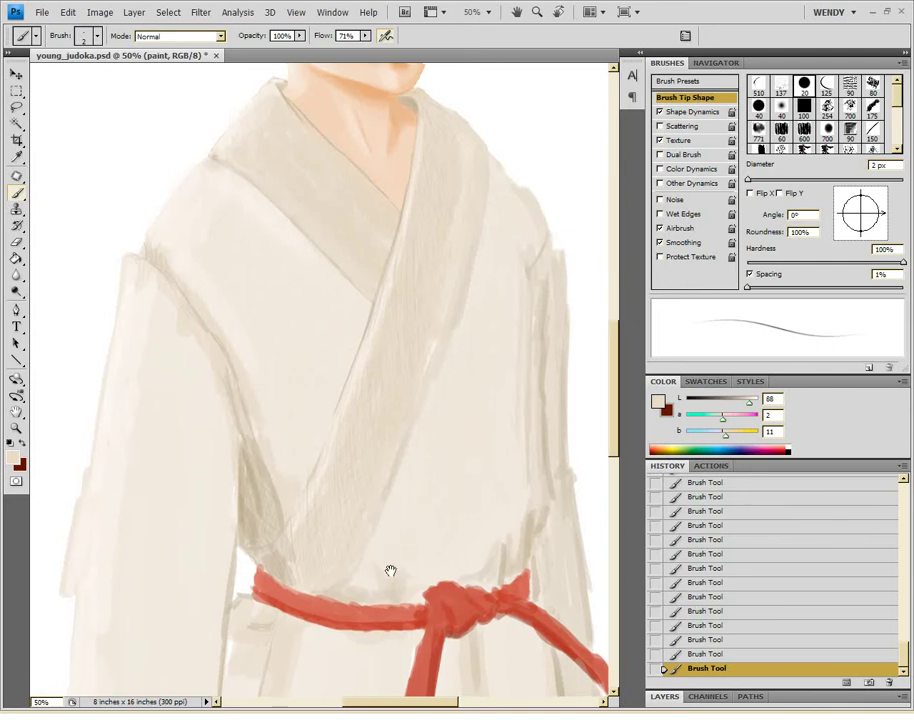
{"action": "left_click_drag", "start_coordinate": [388, 628], "coordinate": [381, 400]}
{"action": "left_click_drag", "start_coordinate": [452, 434], "coordinate": [342, 409]}
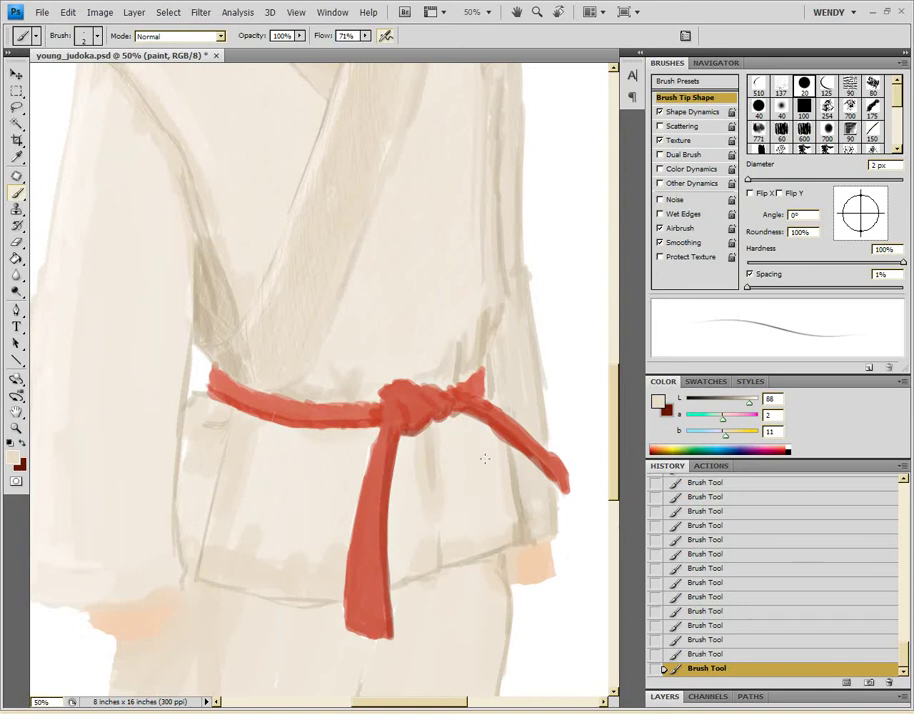
- Enlarge the brush to 4 px while sampling darker and lighter beige robe tones
{"action": "scroll", "coordinate": [502, 307], "scroll_direction": "up", "scroll_amount": 3}
{"action": "left_click", "coordinate": [502, 307], "text": "alt"}
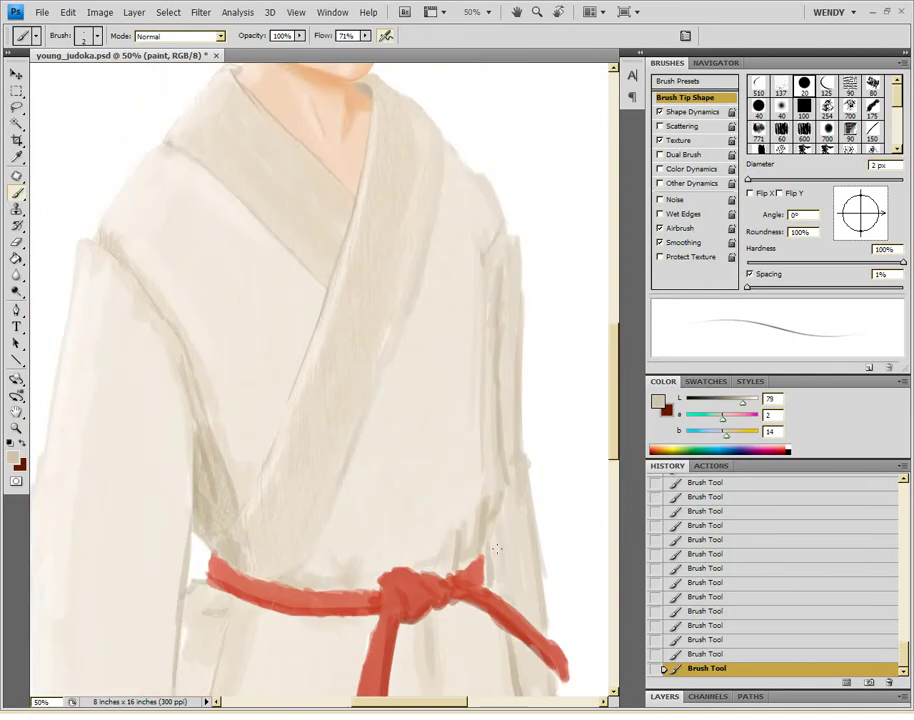
{"action": "scroll", "coordinate": [526, 540], "scroll_direction": "down", "scroll_amount": 3}
{"action": "scroll", "coordinate": [515, 480], "scroll_direction": "up", "scroll_amount": 2}
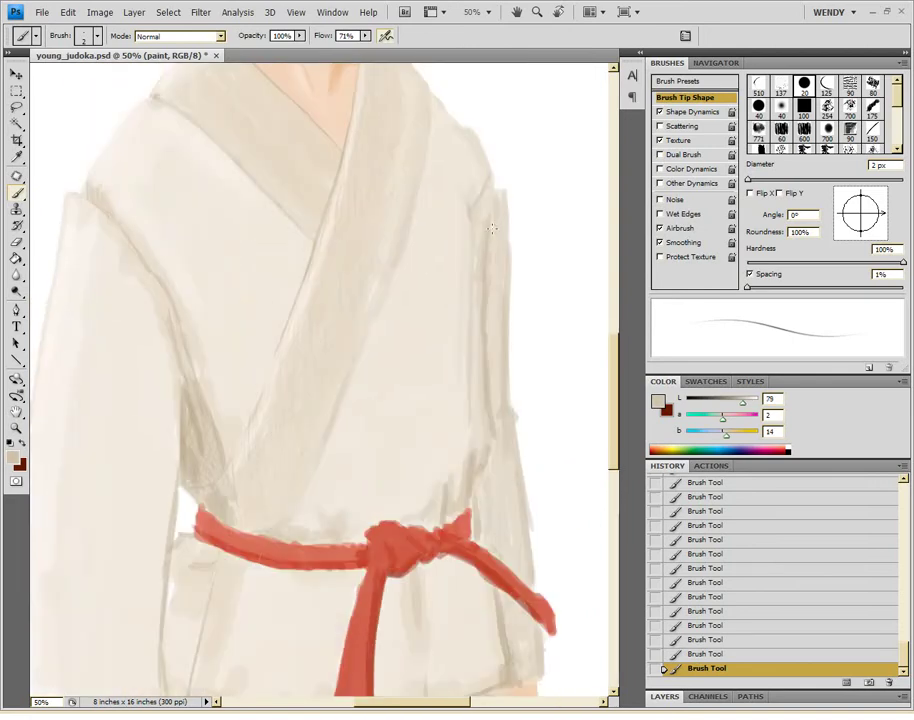
{"action": "scroll", "coordinate": [482, 484], "scroll_direction": "up", "scroll_amount": 1}
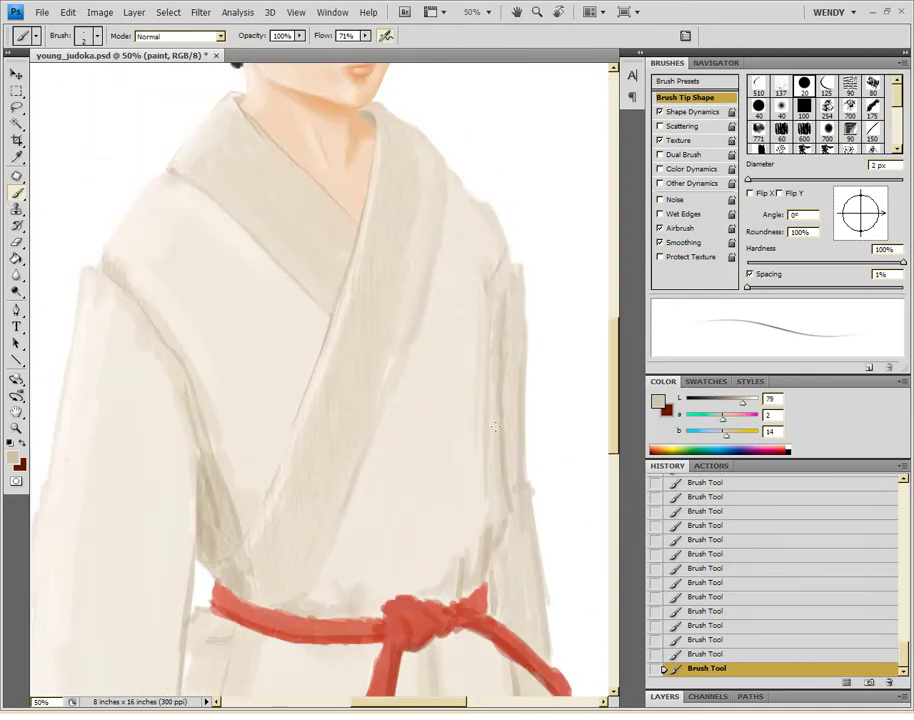
{"action": "scroll", "coordinate": [484, 459], "scroll_direction": "up", "scroll_amount": 1}
{"action": "left_click", "coordinate": [444, 339], "text": "alt"}
{"action": "key", "text": "bracketright"}
{"action": "key", "text": "bracketright"}
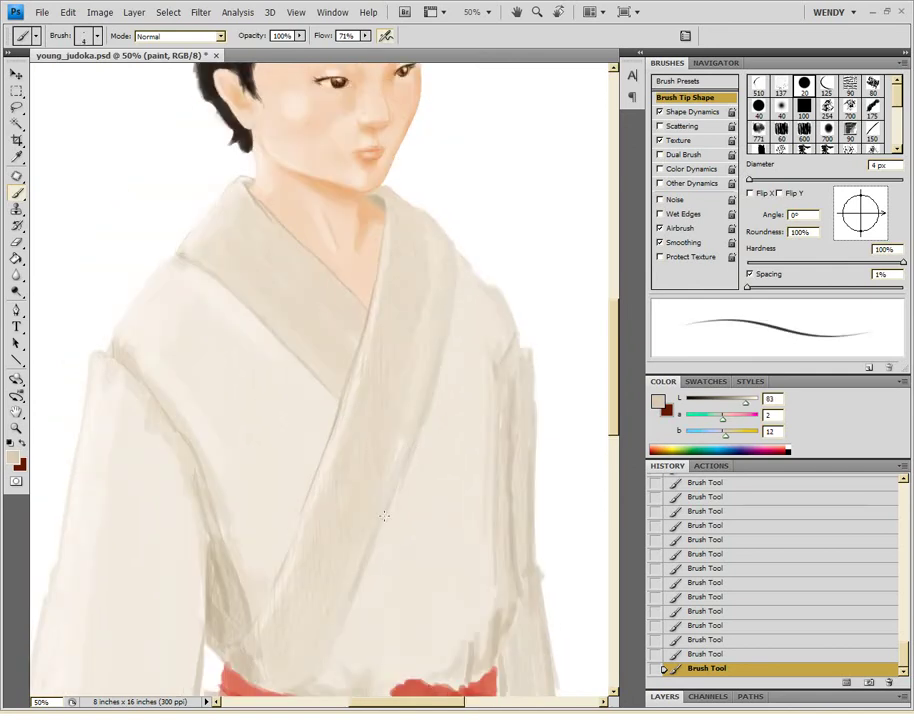
{"action": "scroll", "coordinate": [410, 420], "scroll_direction": "down", "scroll_amount": 2}
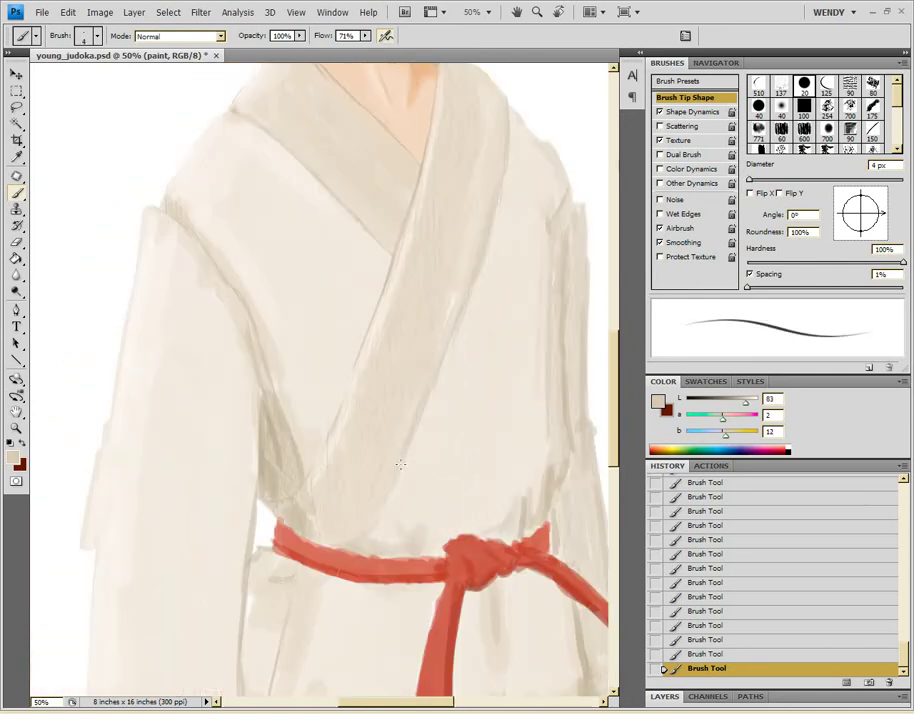
{"action": "left_click", "coordinate": [366, 508], "text": "alt"}
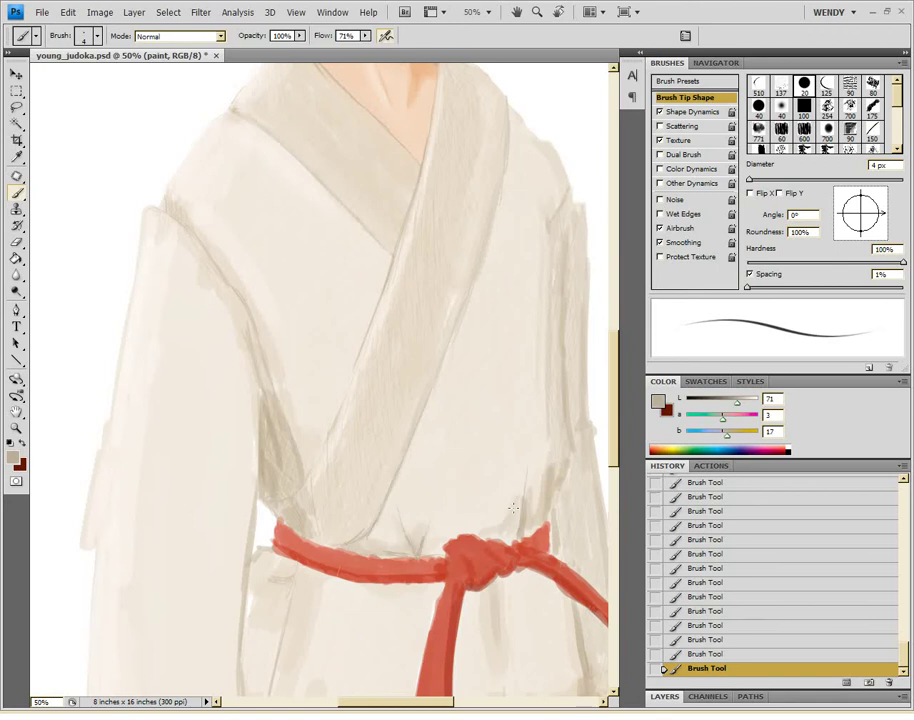
{"action": "left_click", "coordinate": [265, 470], "text": "alt"}
- Draw a faint fold line on the robe's left side and sample a pale cream
{"action": "scroll", "coordinate": [555, 430], "scroll_direction": "down", "scroll_amount": 3}
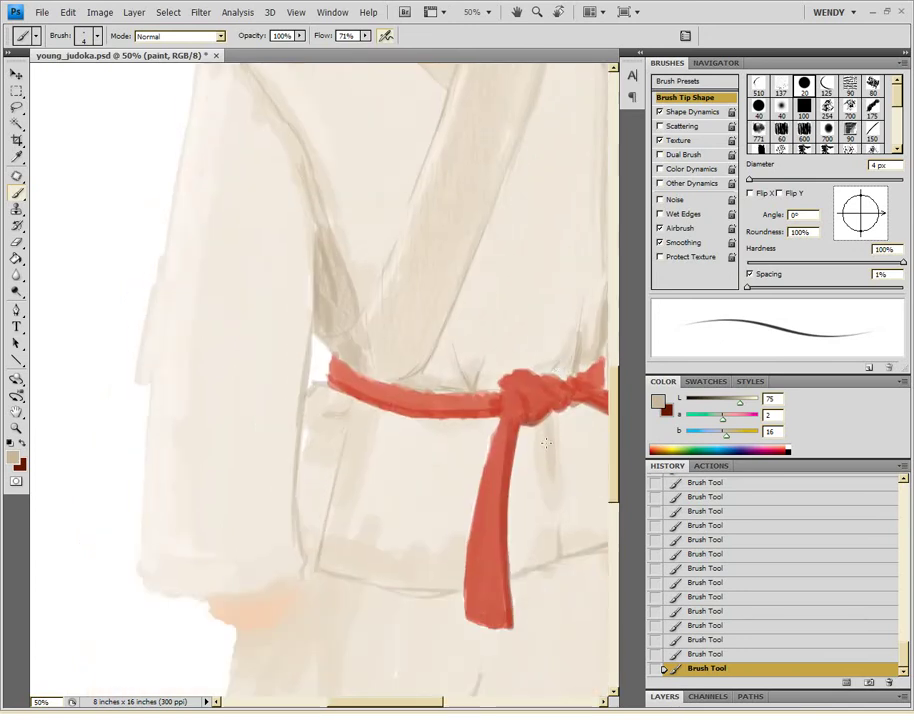
{"action": "scroll", "coordinate": [555, 428], "scroll_direction": "right", "scroll_amount": 3}
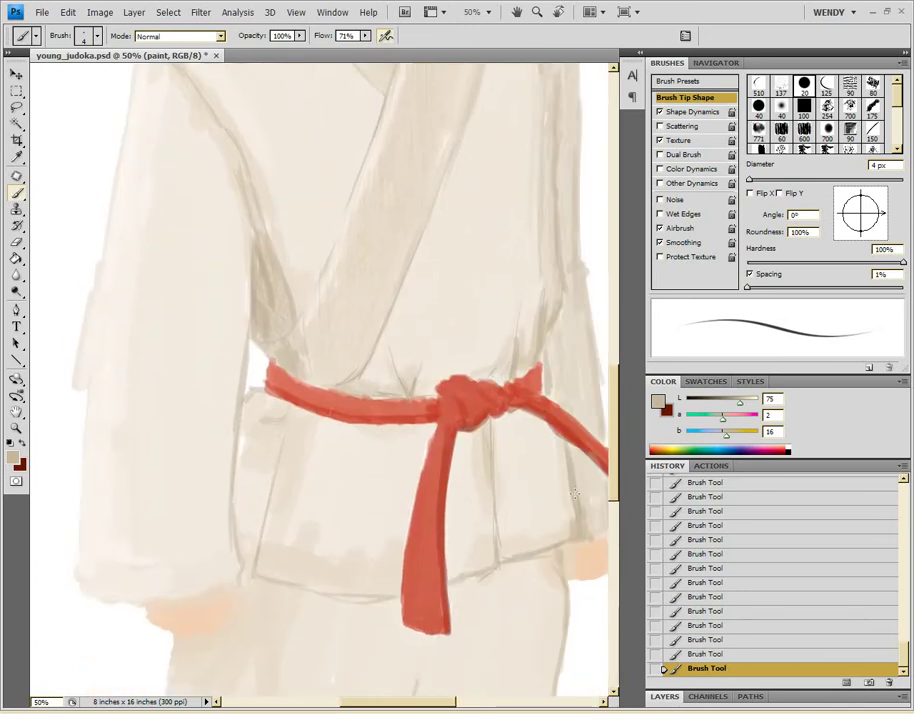
{"action": "scroll", "coordinate": [500, 367], "scroll_direction": "left", "scroll_amount": 4}
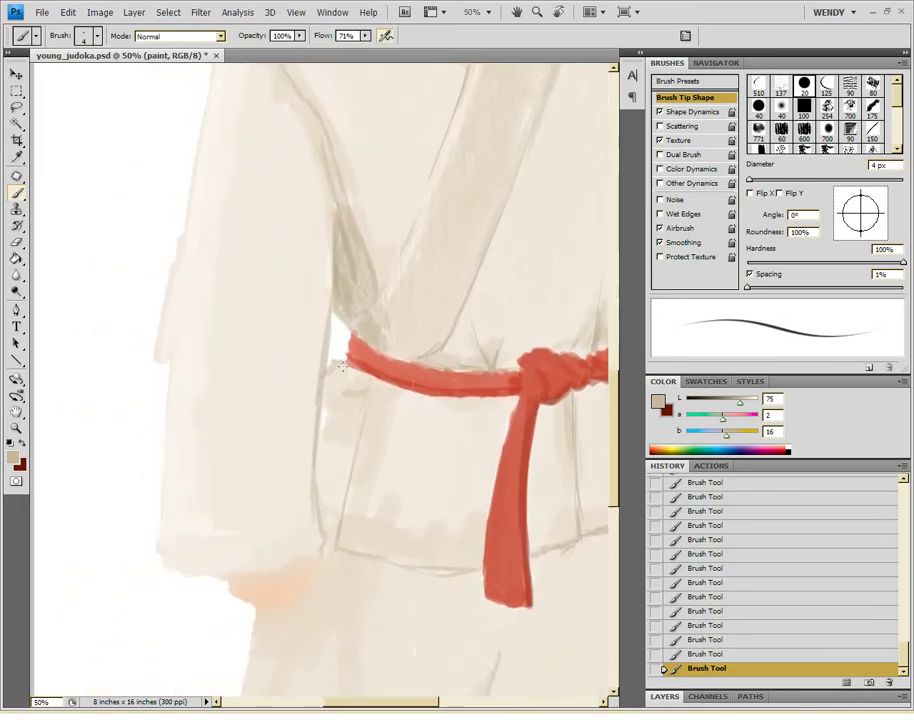
{"action": "scroll", "coordinate": [355, 440], "scroll_direction": "right", "scroll_amount": 3}
{"action": "scroll", "coordinate": [355, 440], "scroll_direction": "up", "scroll_amount": 1}
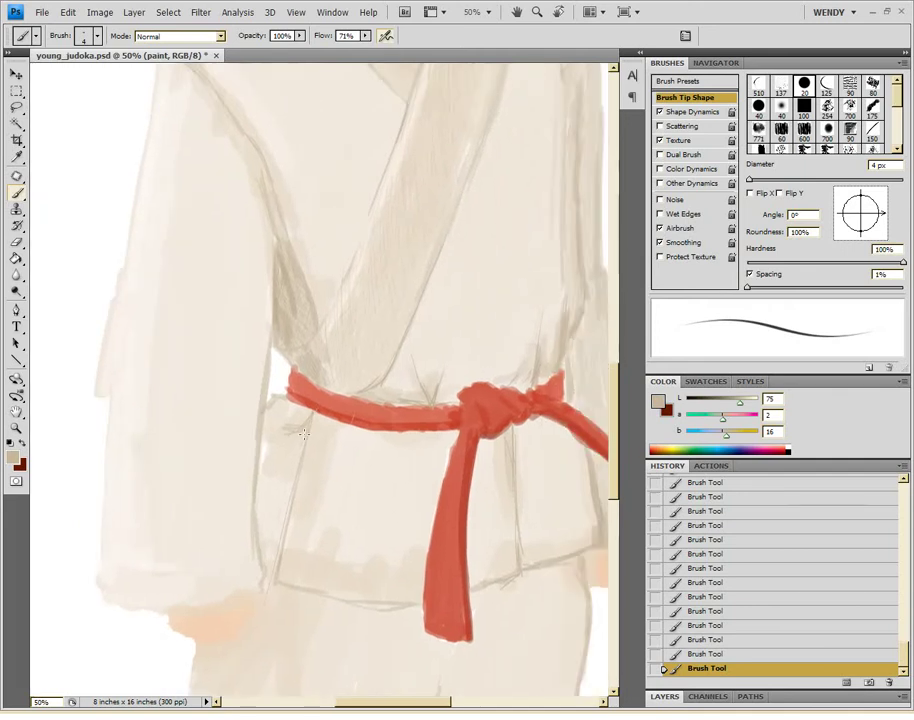
{"action": "left_click_drag", "start_coordinate": [281, 448], "coordinate": [260, 505]}
{"action": "left_click", "coordinate": [279, 470], "text": "alt"}
{"action": "left_click_drag", "start_coordinate": [296, 478], "coordinate": [268, 520]}
- Sample belt reds and gi creams around the belt, undoing and restoring one stroke
{"action": "left_click", "coordinate": [312, 457], "text": "alt"}
{"action": "mouse_move", "coordinate": [312, 457]}
{"action": "left_mouse_down"}
{"action": "mouse_move", "coordinate": [316, 510]}
{"action": "mouse_move", "coordinate": [279, 469]}
{"action": "left_mouse_up"}
{"action": "left_click", "coordinate": [316, 510], "text": "alt"}
{"action": "left_click", "coordinate": [491, 380], "text": "alt"}
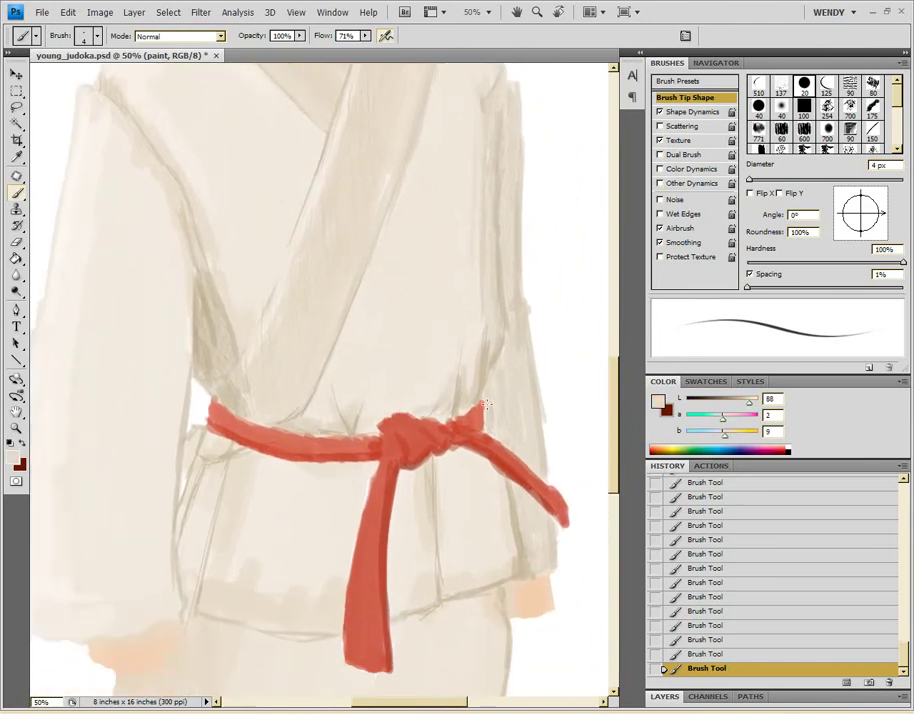
{"action": "left_click", "coordinate": [267, 403], "text": "alt"}
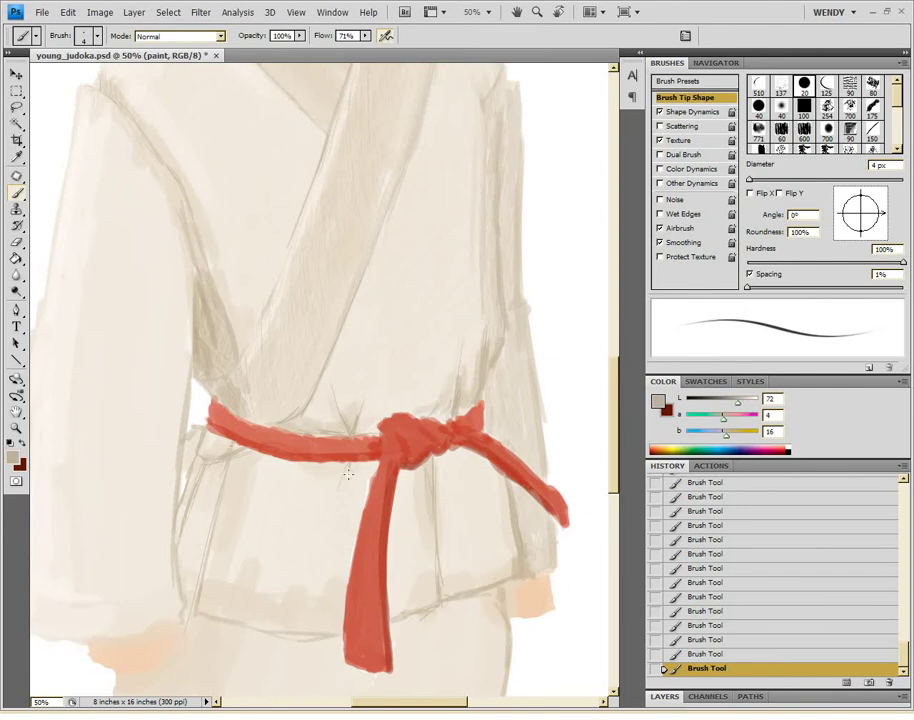
{"action": "mouse_move", "coordinate": [350, 468]}
{"action": "left_mouse_down"}
{"action": "mouse_move", "coordinate": [357, 403]}
{"action": "mouse_move", "coordinate": [316, 647]}
{"action": "mouse_move", "coordinate": [388, 332]}
{"action": "mouse_move", "coordinate": [422, 516]}
{"action": "left_mouse_up"}
{"action": "key", "text": "ctrl+z"}
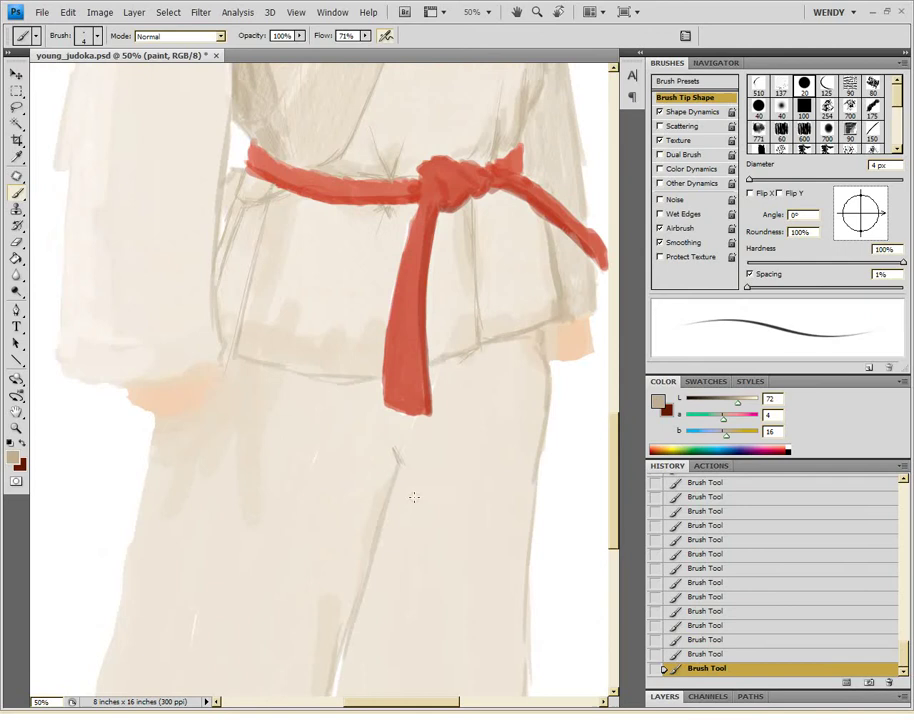
{"action": "key", "text": "ctrl+z"}
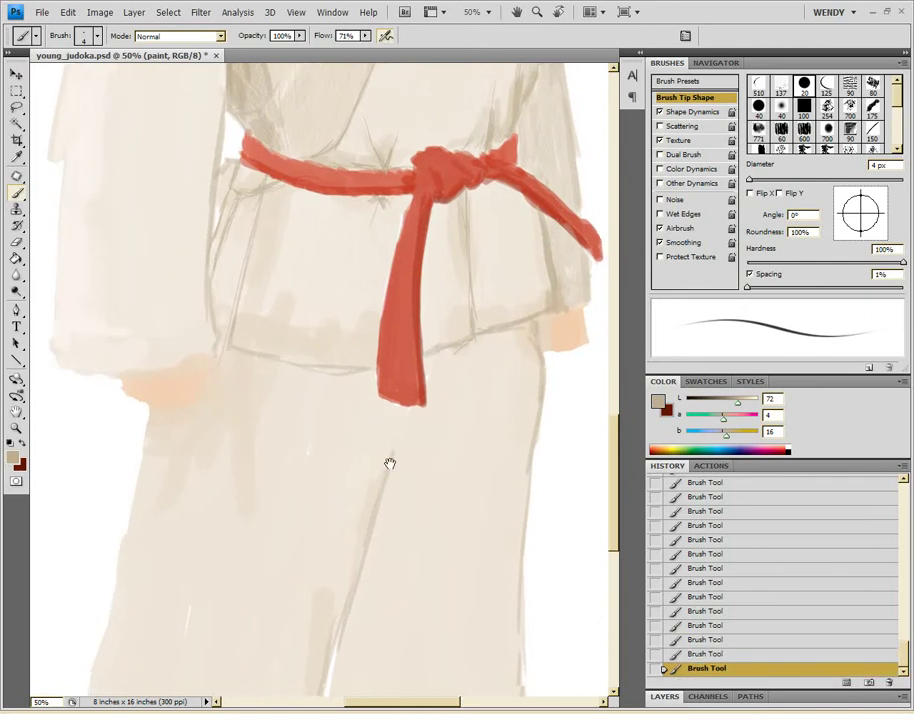
- Draw a fold line and diagonal hatching shadows across the lower trouser legs
{"action": "left_click_drag", "start_coordinate": [332, 634], "coordinate": [361, 435]}
{"action": "left_click_drag", "start_coordinate": [303, 376], "coordinate": [366, 398]}
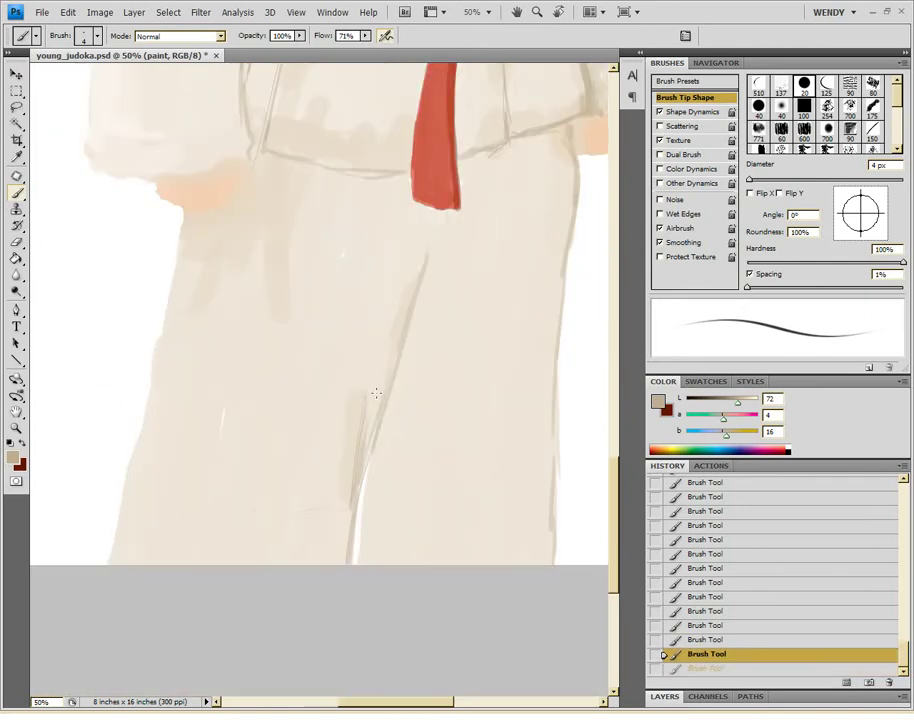
{"action": "mouse_move", "coordinate": [539, 367]}
{"action": "left_mouse_down"}
{"action": "mouse_move", "coordinate": [445, 496]}
{"action": "mouse_move", "coordinate": [510, 405]}
{"action": "left_mouse_up"}
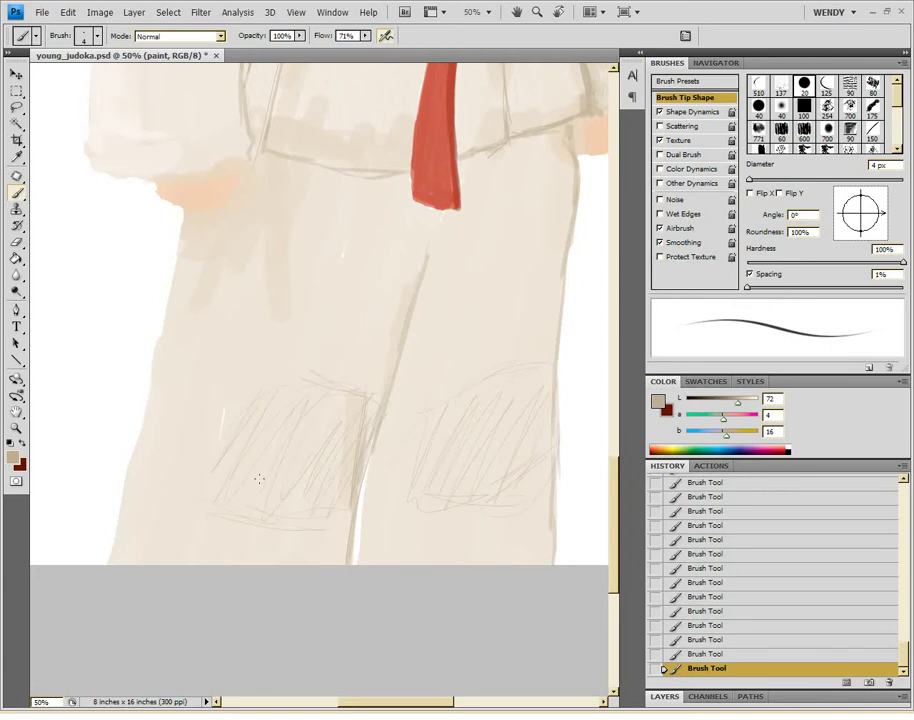
{"action": "scroll", "coordinate": [418, 618], "scroll_direction": "up", "scroll_amount": 5}
{"action": "scroll", "coordinate": [434, 522], "scroll_direction": "up", "scroll_amount": 5}
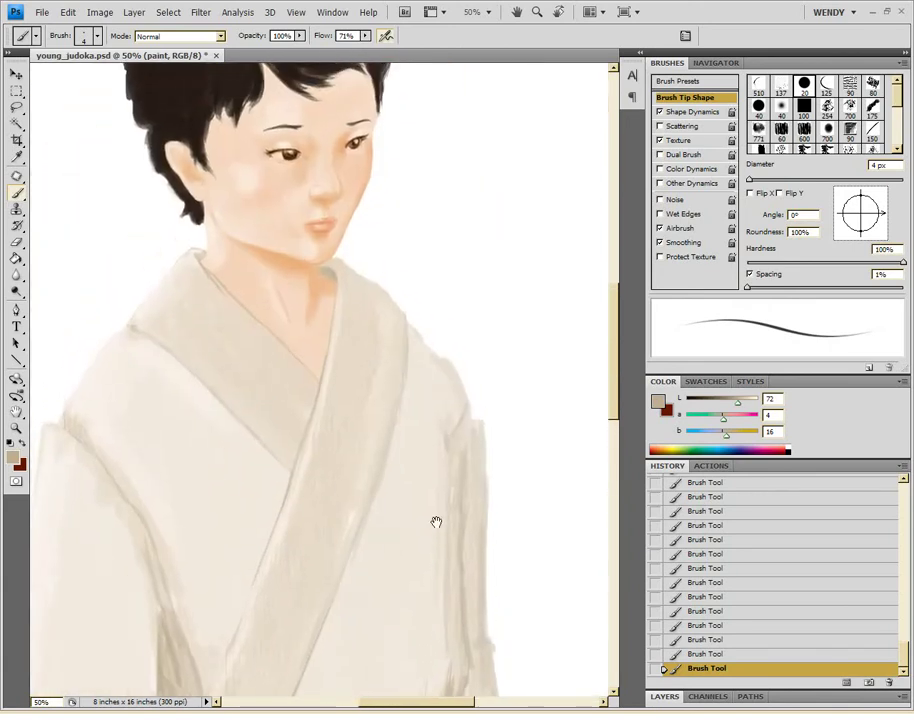
- Switch to the 30 px soft brush and sample light skin tones from the face
{"action": "key", "text": "shift+period"}
{"action": "left_click", "coordinate": [351, 175], "text": "alt"}
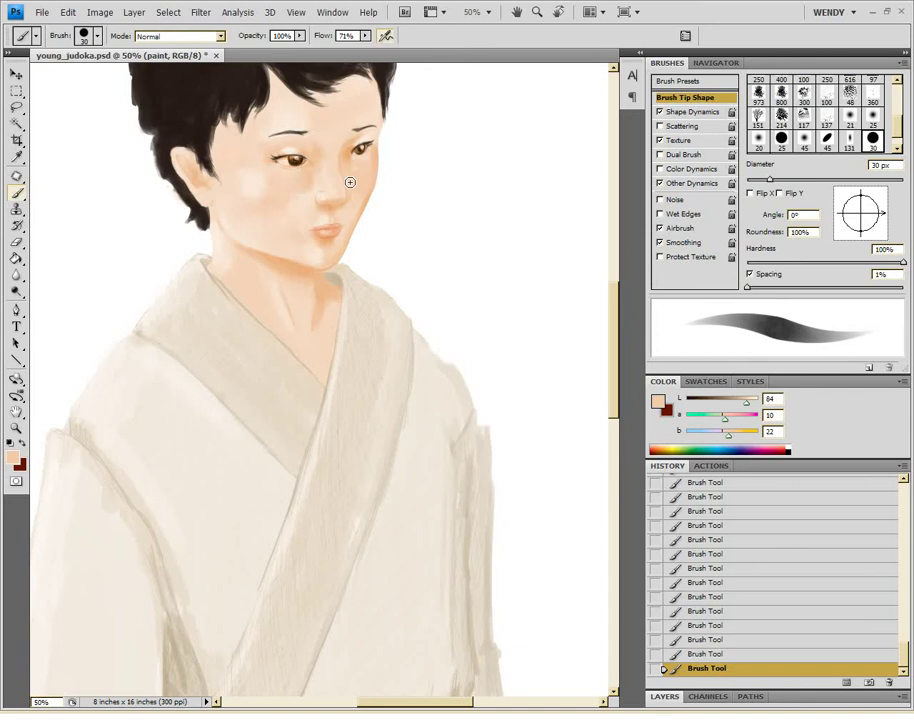
{"action": "left_click", "coordinate": [363, 218], "text": "alt"}
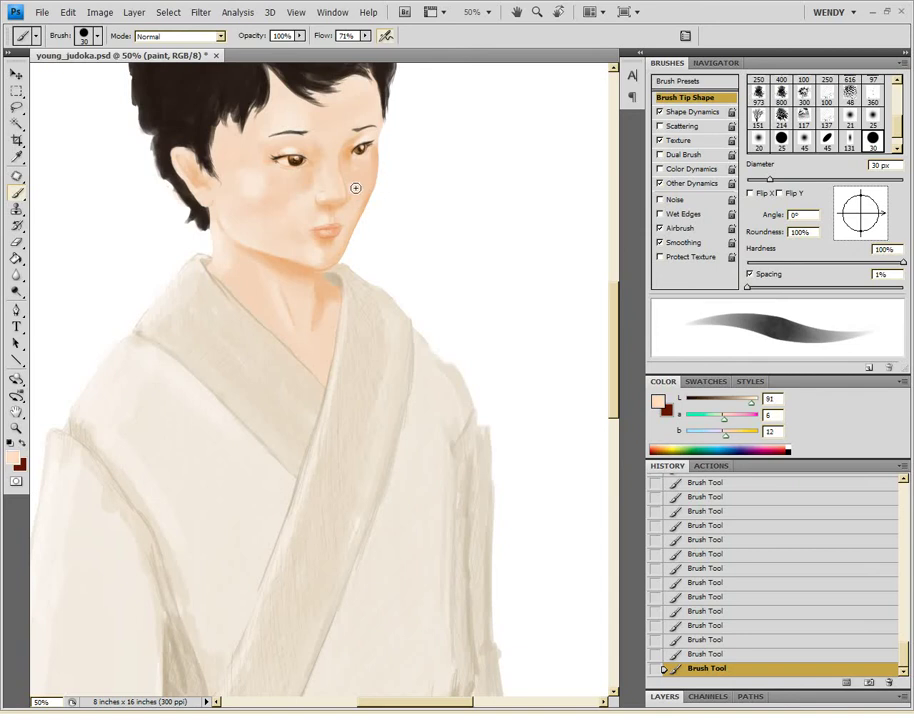
{"action": "left_click", "coordinate": [353, 181], "text": "alt"}
{"action": "left_click_drag", "start_coordinate": [362, 216], "coordinate": [376, 298]}
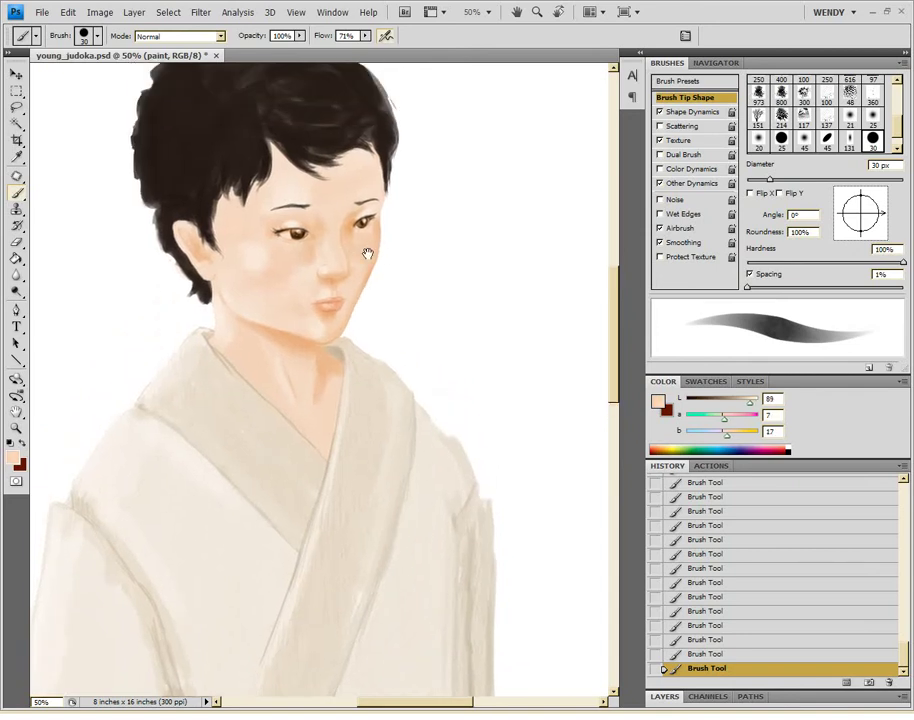
{"action": "left_click_drag", "start_coordinate": [283, 157], "coordinate": [348, 217]}
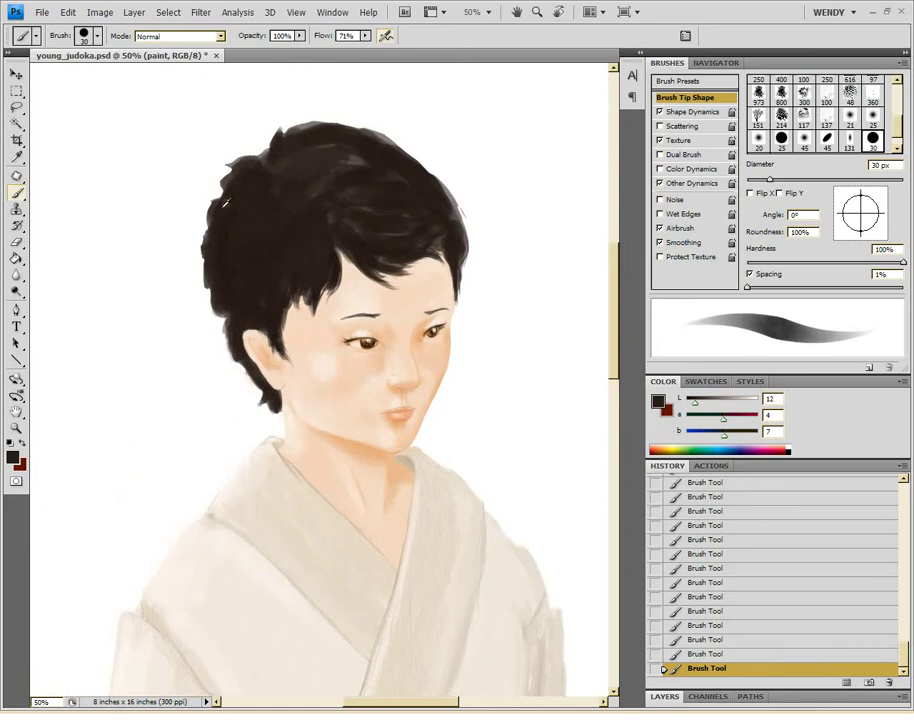
{"action": "left_click_drag", "start_coordinate": [207, 238], "coordinate": [317, 163]}
- Enlarge the brush to 50 px with the view back on the face and chest
{"action": "scroll", "coordinate": [227, 380], "scroll_direction": "down", "scroll_amount": 3}
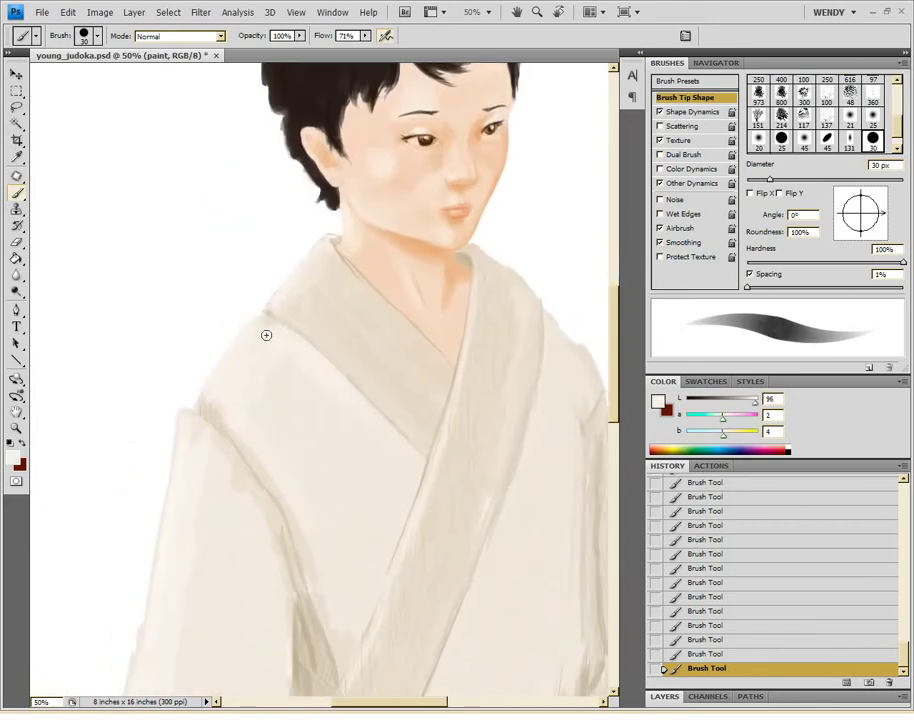
{"action": "scroll", "coordinate": [260, 335], "scroll_direction": "down", "scroll_amount": 3}
{"action": "scroll", "coordinate": [271, 359], "scroll_direction": "down", "scroll_amount": 3}
{"action": "scroll", "coordinate": [202, 520], "scroll_direction": "up", "scroll_amount": 1}
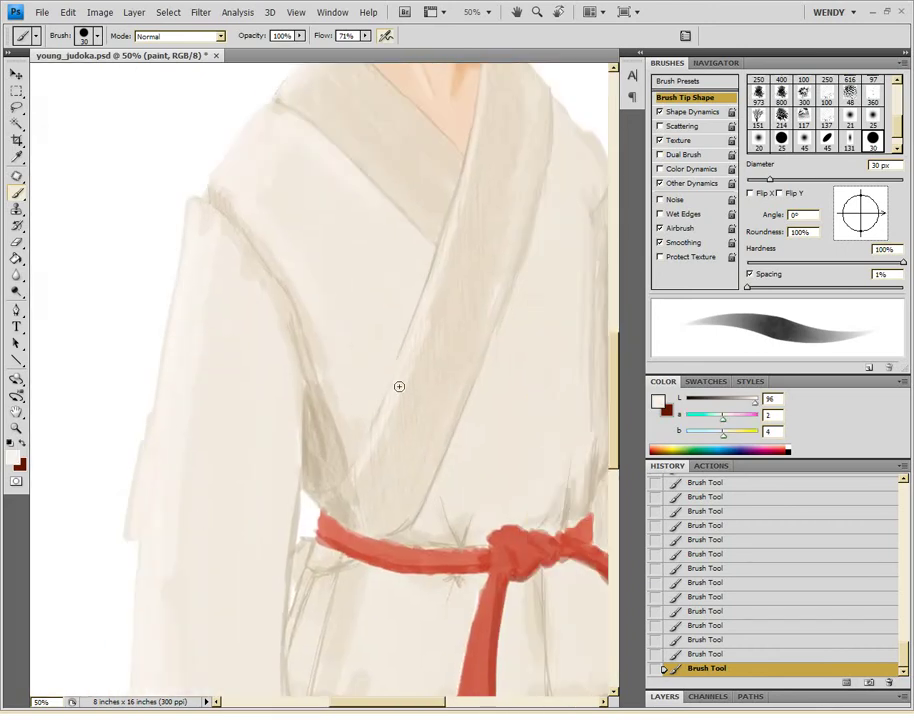
{"action": "left_click_drag", "start_coordinate": [453, 198], "coordinate": [403, 283]}
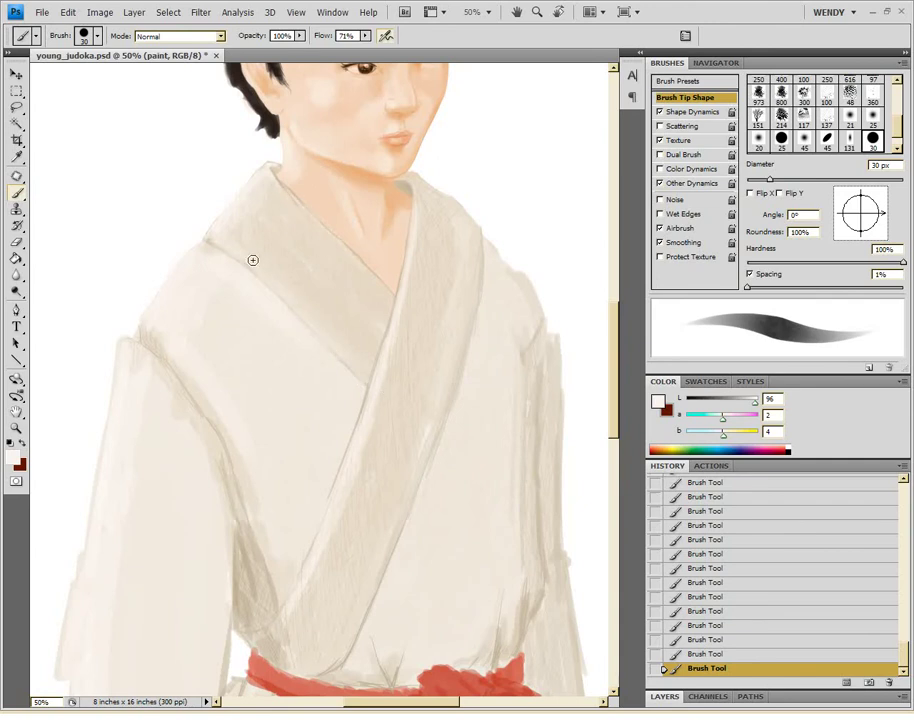
{"action": "key", "text": "bracketright"}
{"action": "key", "text": "bracketright"}
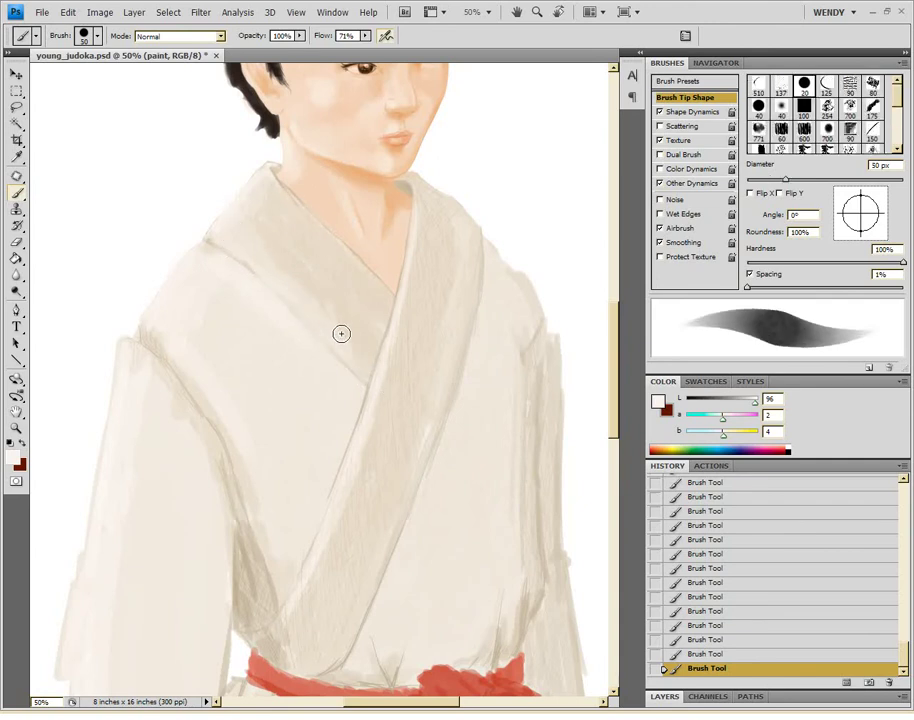
{"action": "left_click_drag", "start_coordinate": [341, 333], "coordinate": [426, 486]}
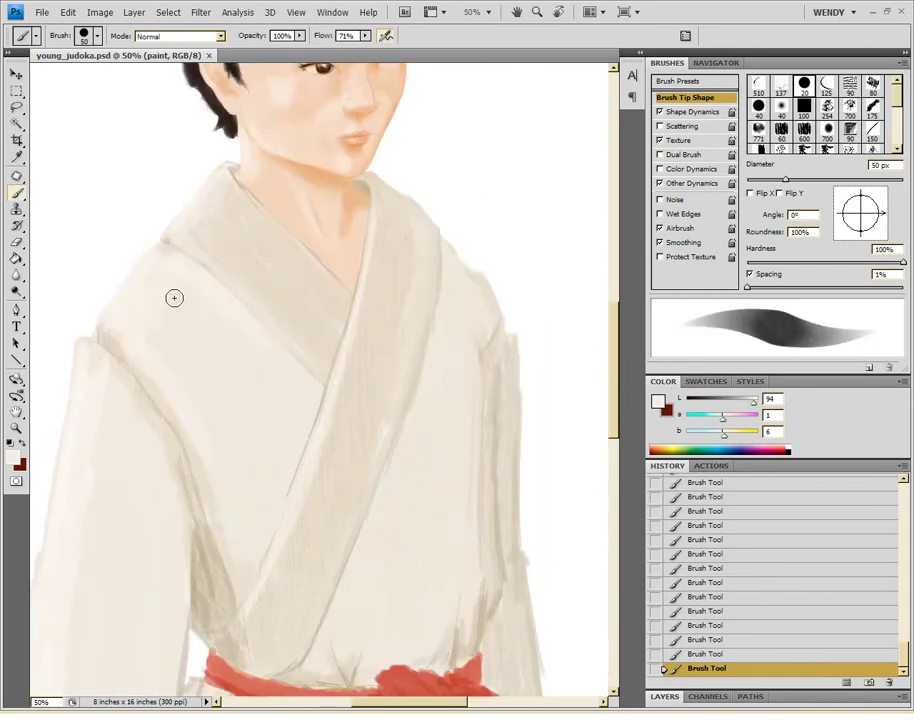
- Select the gi with the Magic Wand at tolerance 20, retrying after two cleared attempts
{"action": "key", "text": "w"}
{"action": "left_click", "coordinate": [190, 358]}
{"action": "key", "text": "ctrl+d"}
{"action": "left_click", "coordinate": [229, 360]}
{"action": "key", "text": "ctrl+d"}
{"action": "left_click", "coordinate": [230, 376]}
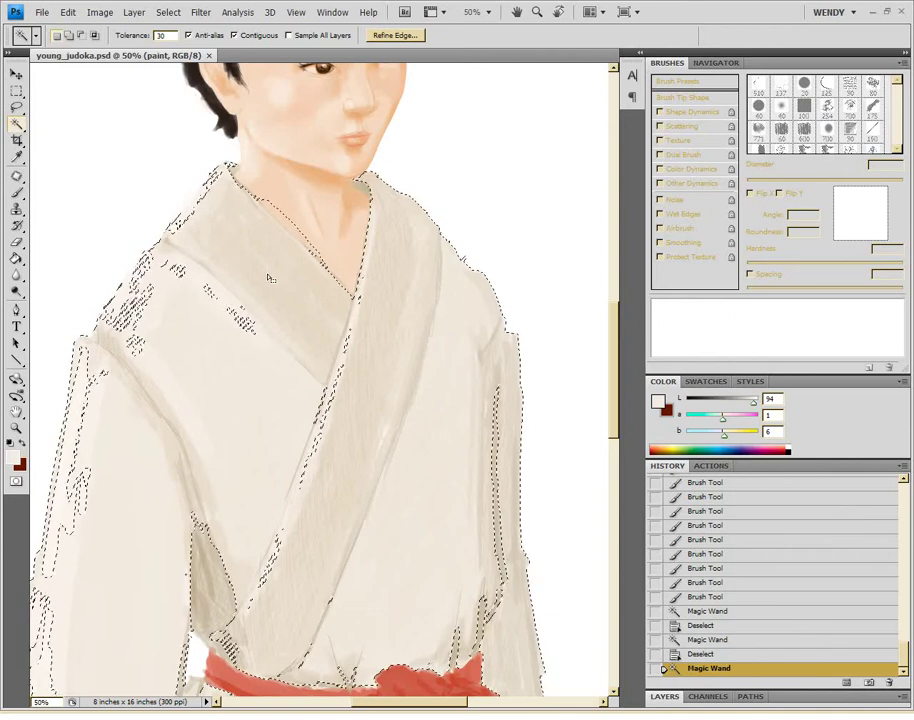
- Add the unselected collar and chest gaps to the gi selection
{"action": "left_click", "coordinate": [357, 455], "text": "shift"}
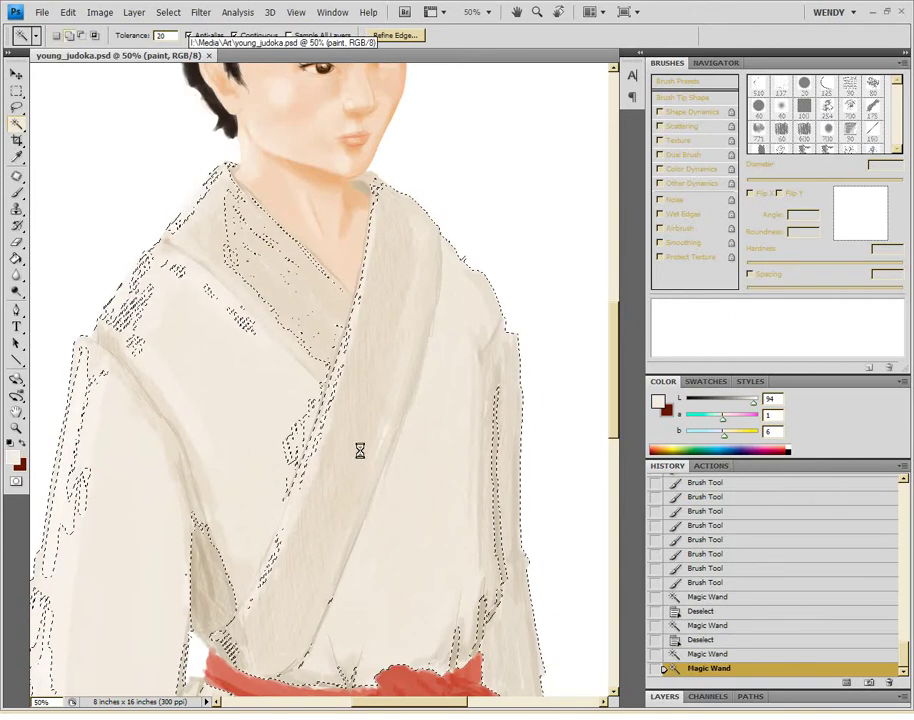
{"action": "left_click", "coordinate": [326, 408], "text": "shift"}
{"action": "left_click", "coordinate": [346, 331], "text": "shift"}
{"action": "left_click", "coordinate": [180, 245], "text": "shift"}
{"action": "left_click", "coordinate": [112, 394], "text": "shift"}
- Add the gi areas around the belt and the bottom of the right sleeve
{"action": "mouse_move", "coordinate": [310, 454]}
{"action": "left_mouse_down"}
{"action": "mouse_move", "coordinate": [290, 534]}
{"action": "mouse_move", "coordinate": [290, 220]}
{"action": "left_mouse_up"}
{"action": "left_click", "coordinate": [241, 371], "text": "shift"}
{"action": "left_click", "coordinate": [214, 363], "text": "shift"}
{"action": "left_click", "coordinate": [203, 437], "text": "shift"}
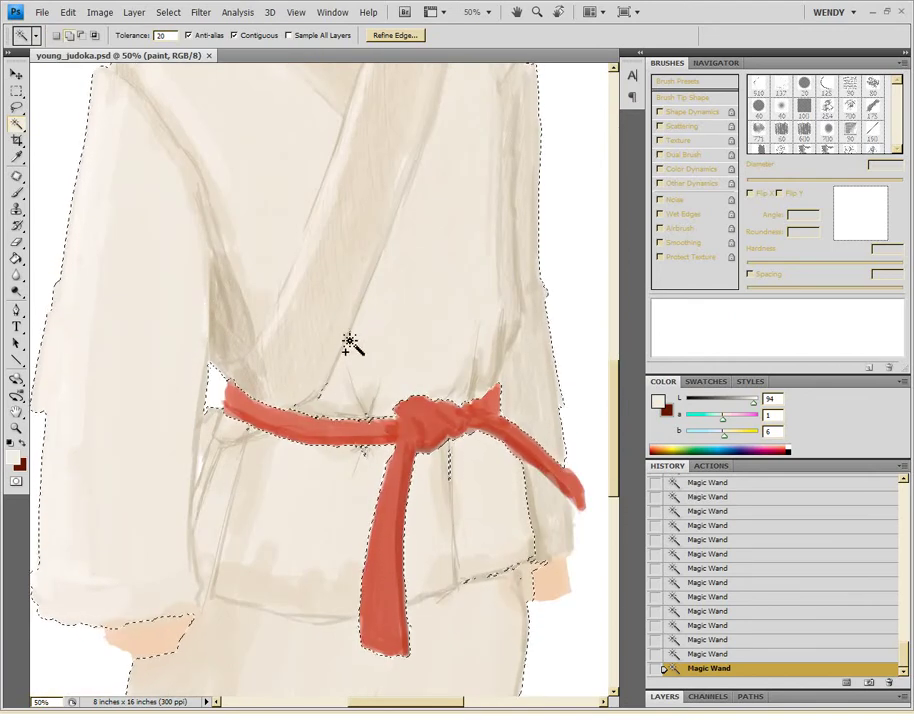
{"action": "left_click_drag", "start_coordinate": [458, 472], "coordinate": [318, 332]}
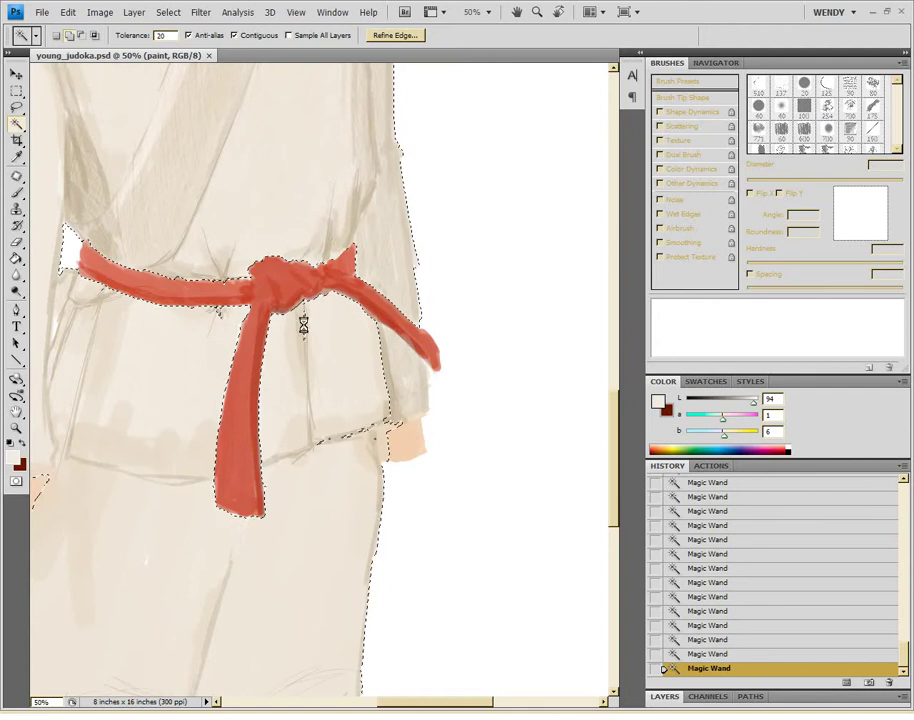
{"action": "left_click", "coordinate": [378, 421], "text": "shift"}
{"action": "left_click_drag", "start_coordinate": [152, 570], "coordinate": [312, 675]}
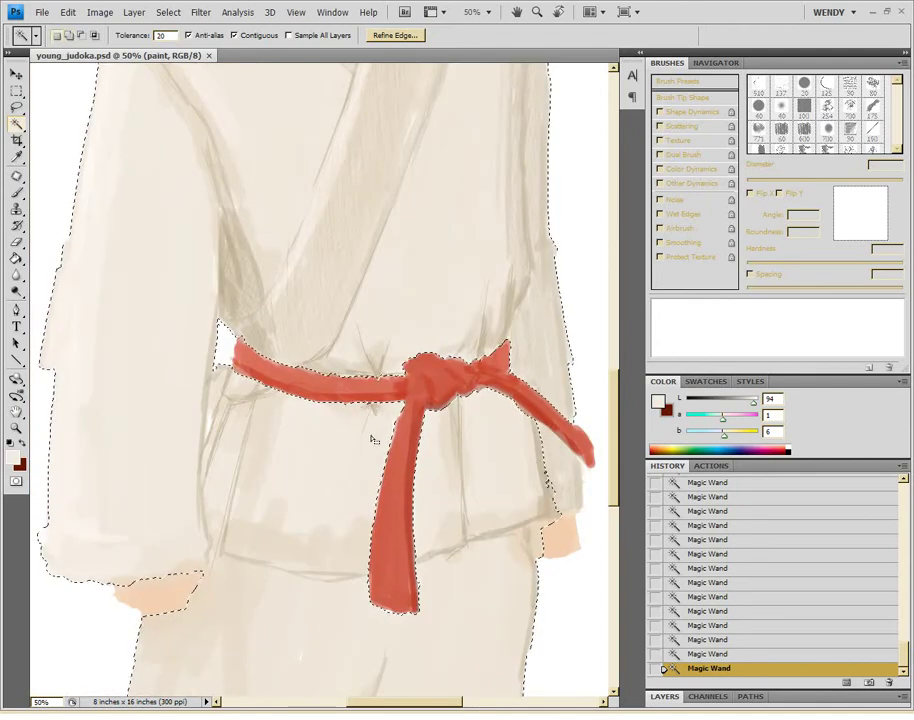
{"action": "scroll", "coordinate": [375, 422], "scroll_direction": "down", "scroll_amount": 5}
{"action": "scroll", "coordinate": [245, 265], "scroll_direction": "right", "scroll_amount": 5}
{"action": "scroll", "coordinate": [210, 256], "scroll_direction": "down", "scroll_amount": 4}
{"action": "scroll", "coordinate": [159, 265], "scroll_direction": "left", "scroll_amount": 8}
{"action": "left_click", "coordinate": [16, 107]}
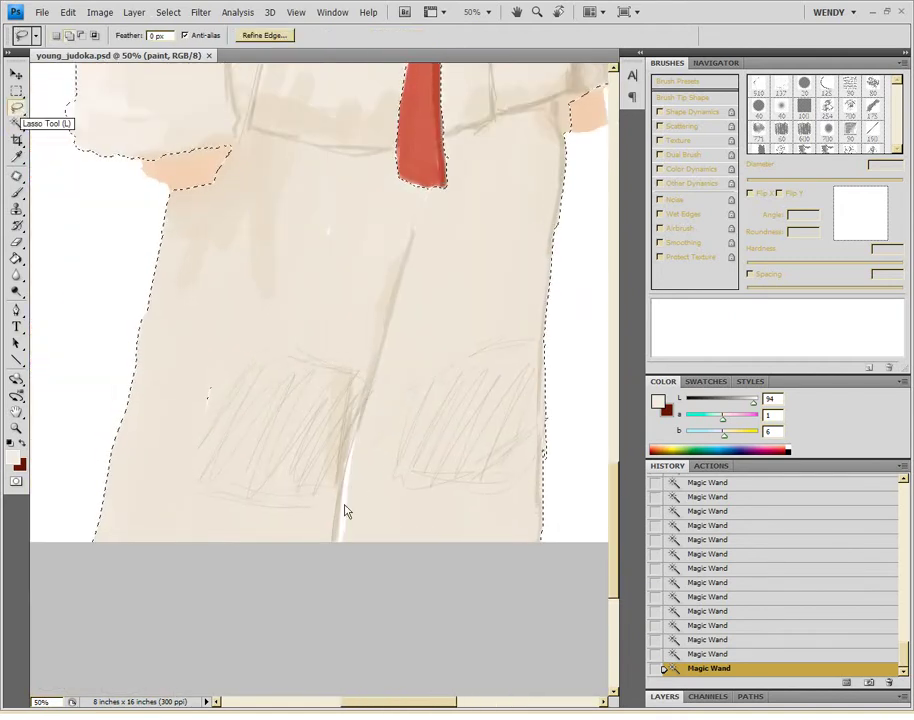
- Add and trim freehand Lasso areas along the collar and neckline of the gi selection
{"action": "scroll", "coordinate": [300, 500], "scroll_direction": "up", "scroll_amount": 2}
{"action": "scroll", "coordinate": [300, 500], "scroll_direction": "up", "scroll_amount": 1}
{"action": "mouse_move", "coordinate": [384, 510]}
{"action": "left_mouse_down"}
{"action": "mouse_move", "coordinate": [360, 355]}
{"action": "mouse_move", "coordinate": [435, 333]}
{"action": "mouse_move", "coordinate": [387, 507]}
{"action": "left_mouse_up"}
{"action": "scroll", "coordinate": [330, 532], "scroll_direction": "up", "scroll_amount": 2}
{"action": "scroll", "coordinate": [373, 646], "scroll_direction": "up", "scroll_amount": 5}
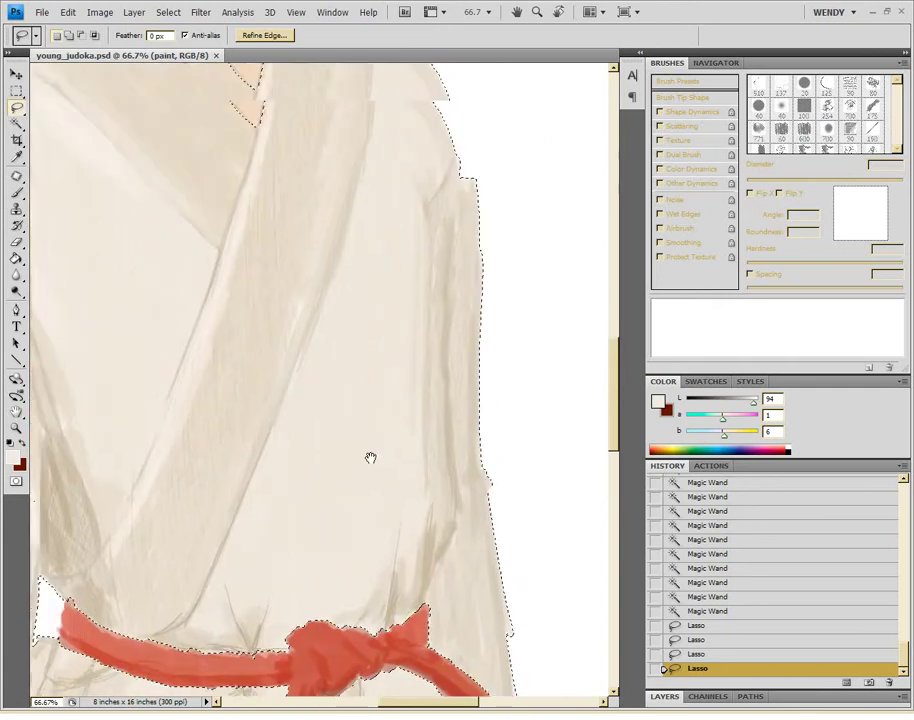
{"action": "scroll", "coordinate": [345, 441], "scroll_direction": "up", "scroll_amount": 6}
{"action": "mouse_move", "coordinate": [255, 253]}
{"action": "left_mouse_down"}
{"action": "mouse_move", "coordinate": [262, 284]}
{"action": "mouse_move", "coordinate": [342, 356]}
{"action": "left_mouse_up"}
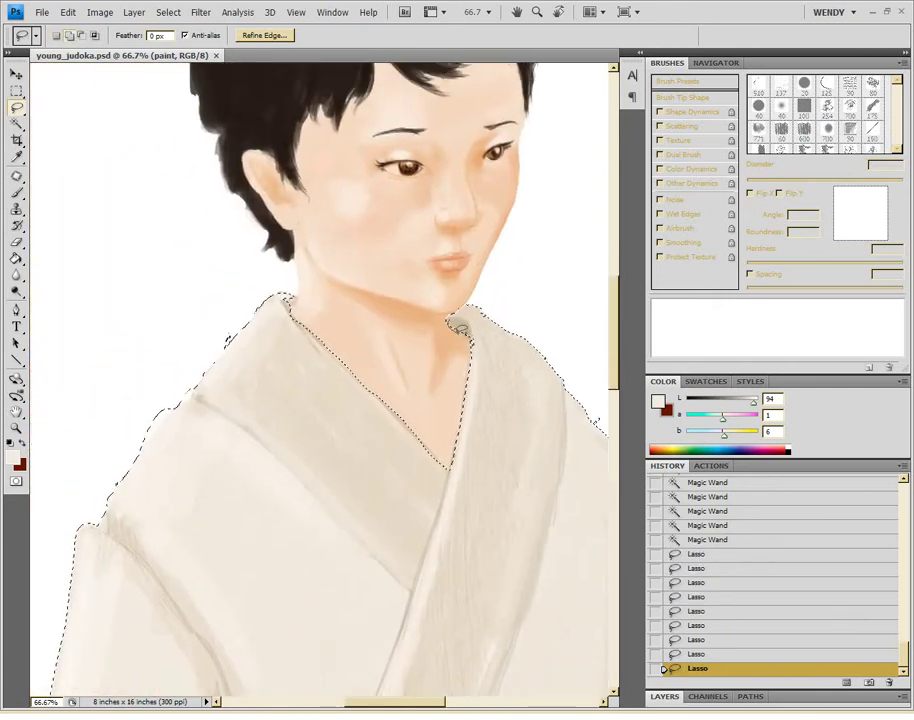
{"action": "left_click_drag", "start_coordinate": [457, 322], "coordinate": [411, 347]}
{"action": "left_click_drag", "start_coordinate": [411, 347], "coordinate": [502, 395]}
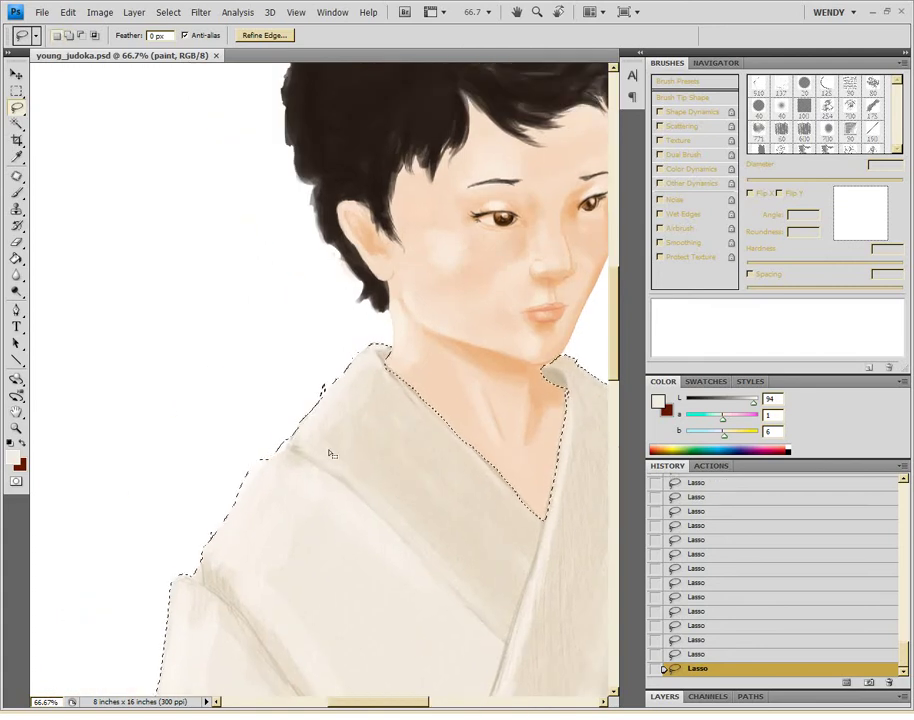
- Pan around the figure to check the selection edges along the shoulders and sleeves
{"action": "scroll", "coordinate": [355, 410], "scroll_direction": "down", "scroll_amount": 3}
{"action": "scroll", "coordinate": [350, 413], "scroll_direction": "left", "scroll_amount": 3}
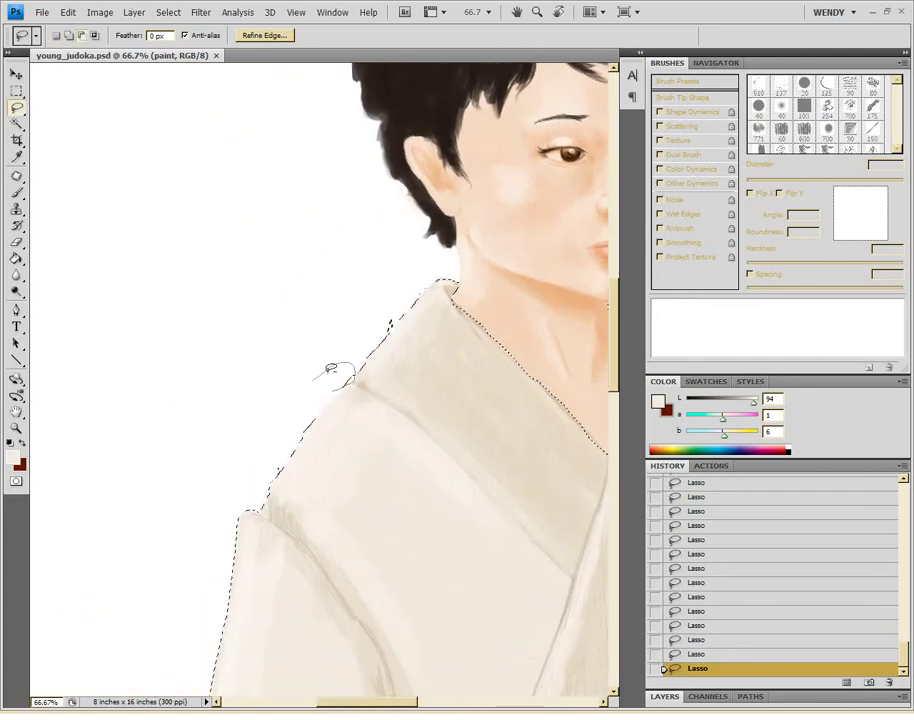
{"action": "scroll", "coordinate": [414, 92], "scroll_direction": "down", "scroll_amount": 5}
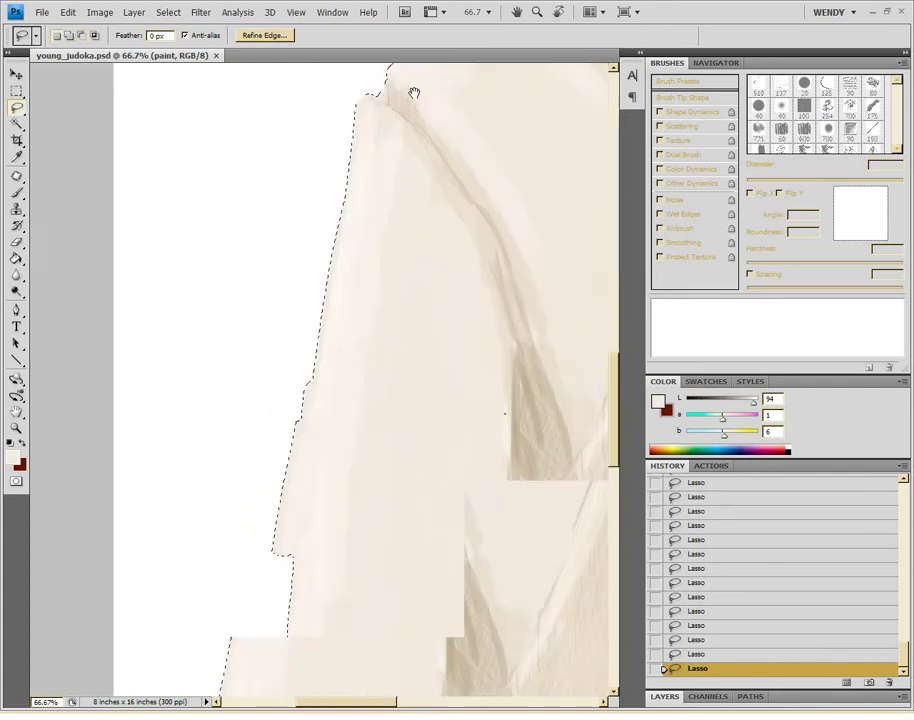
{"action": "scroll", "coordinate": [288, 471], "scroll_direction": "down", "scroll_amount": 3}
{"action": "scroll", "coordinate": [412, 347], "scroll_direction": "down", "scroll_amount": 4}
{"action": "scroll", "coordinate": [279, 373], "scroll_direction": "right", "scroll_amount": 10}
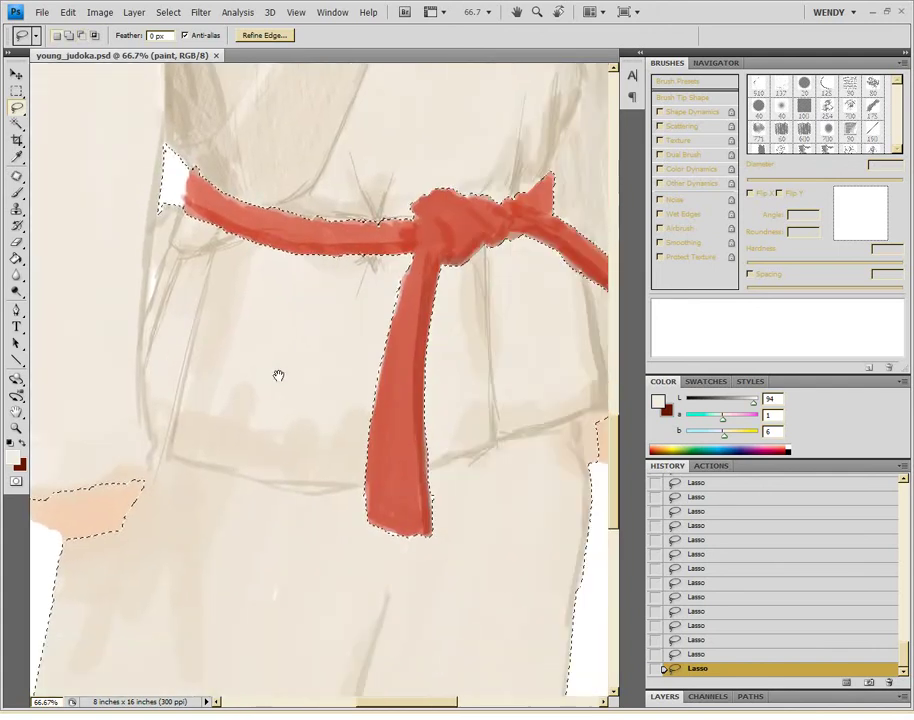
{"action": "scroll", "coordinate": [341, 483], "scroll_direction": "right", "scroll_amount": 10}
{"action": "scroll", "coordinate": [341, 483], "scroll_direction": "up", "scroll_amount": 8}
{"action": "scroll", "coordinate": [427, 537], "scroll_direction": "up", "scroll_amount": 15}
{"action": "scroll", "coordinate": [427, 537], "scroll_direction": "down", "scroll_amount": 5}
{"action": "scroll", "coordinate": [427, 537], "scroll_direction": "left", "scroll_amount": 2}
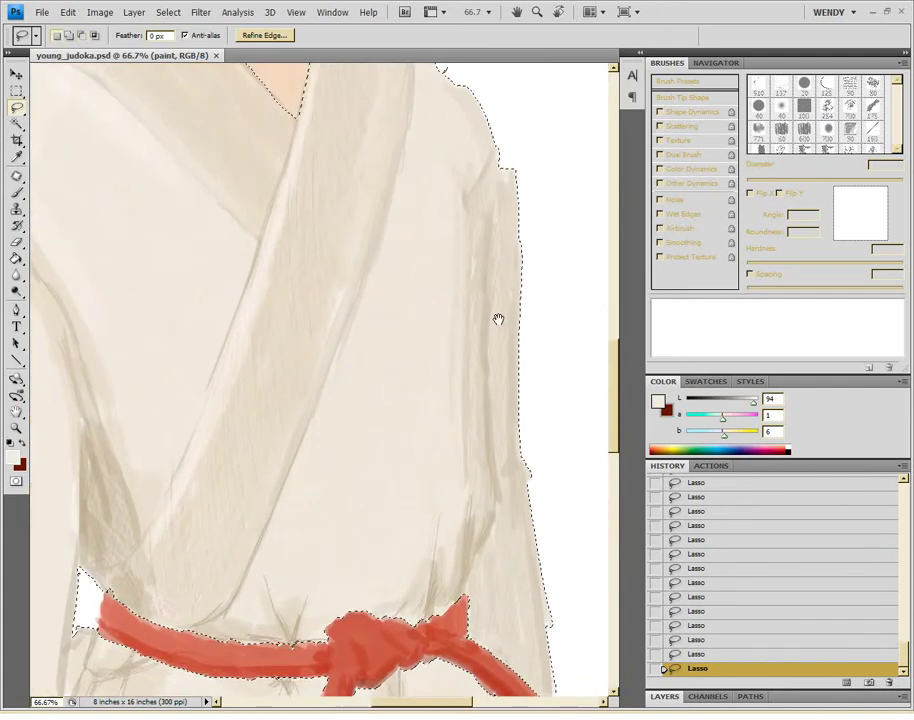
{"action": "scroll", "coordinate": [500, 306], "scroll_direction": "up", "scroll_amount": 6}
{"action": "scroll", "coordinate": [500, 306], "scroll_direction": "left", "scroll_amount": 2}
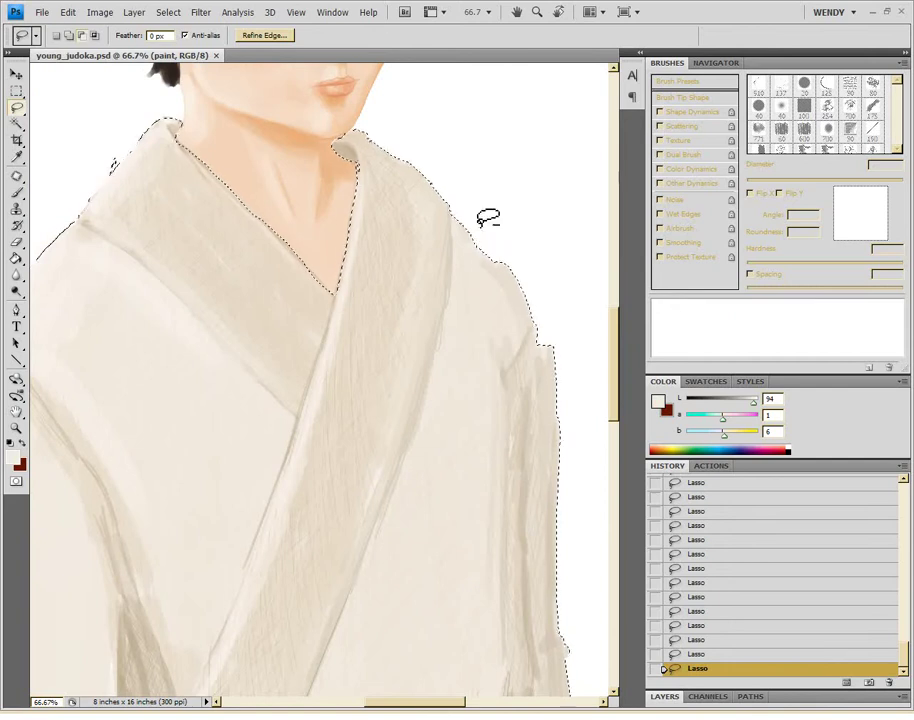
{"action": "scroll", "coordinate": [480, 230], "scroll_direction": "up", "scroll_amount": 3}
{"action": "scroll", "coordinate": [283, 330], "scroll_direction": "left", "scroll_amount": 3}
{"action": "left_click", "coordinate": [42, 12]}
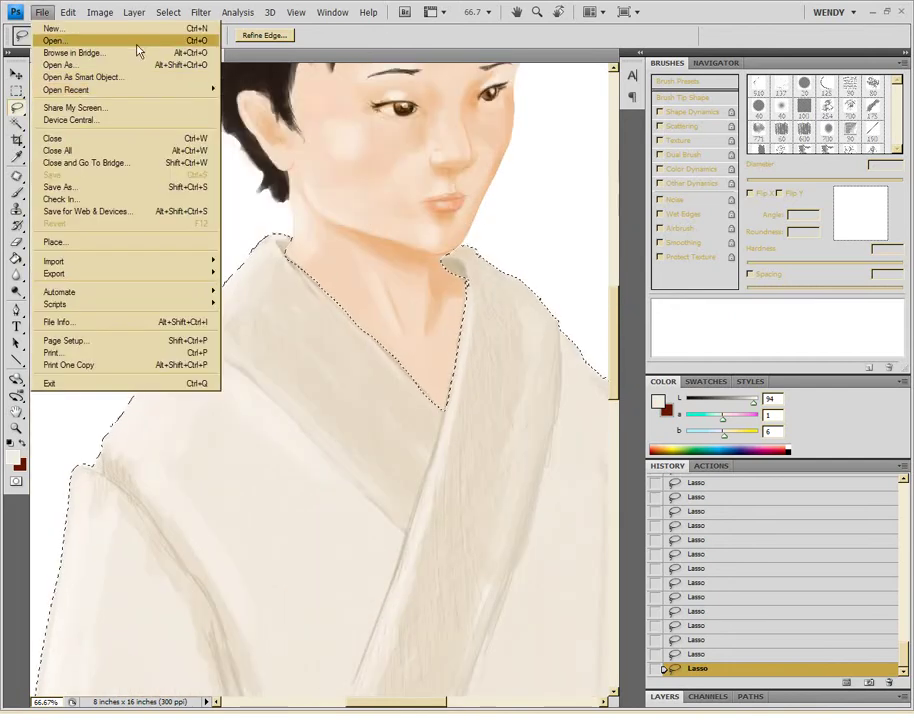
- Open cotton duck texture.jpg from the textures folder and copy a rectangle of it
{"action": "left_click", "coordinate": [120, 38]}
{"action": "left_click", "coordinate": [544, 123]}
{"action": "double_click", "coordinate": [342, 145]}
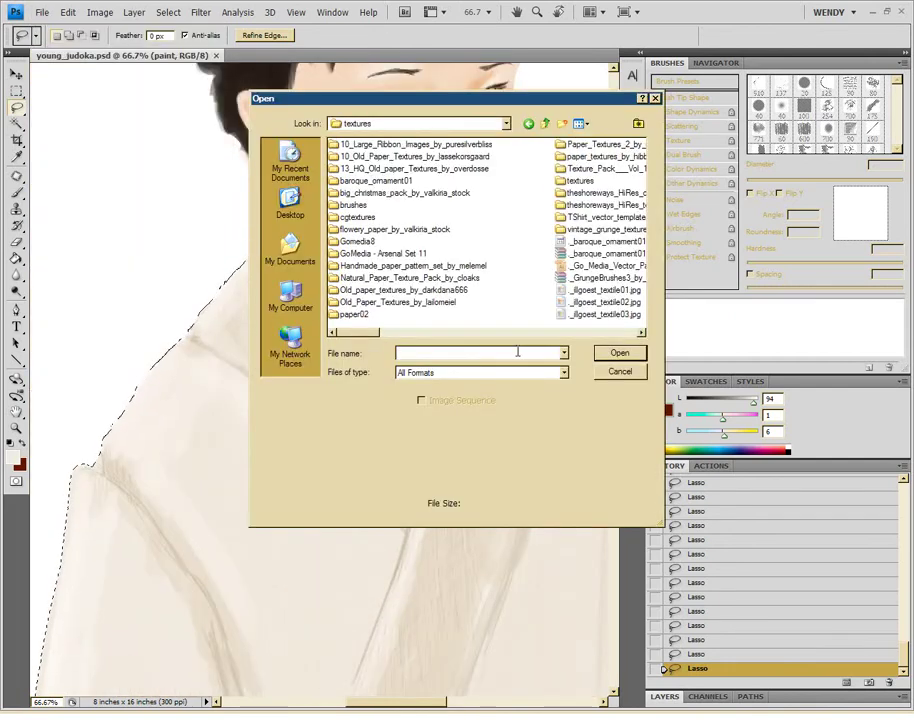
{"action": "double_click", "coordinate": [605, 168]}
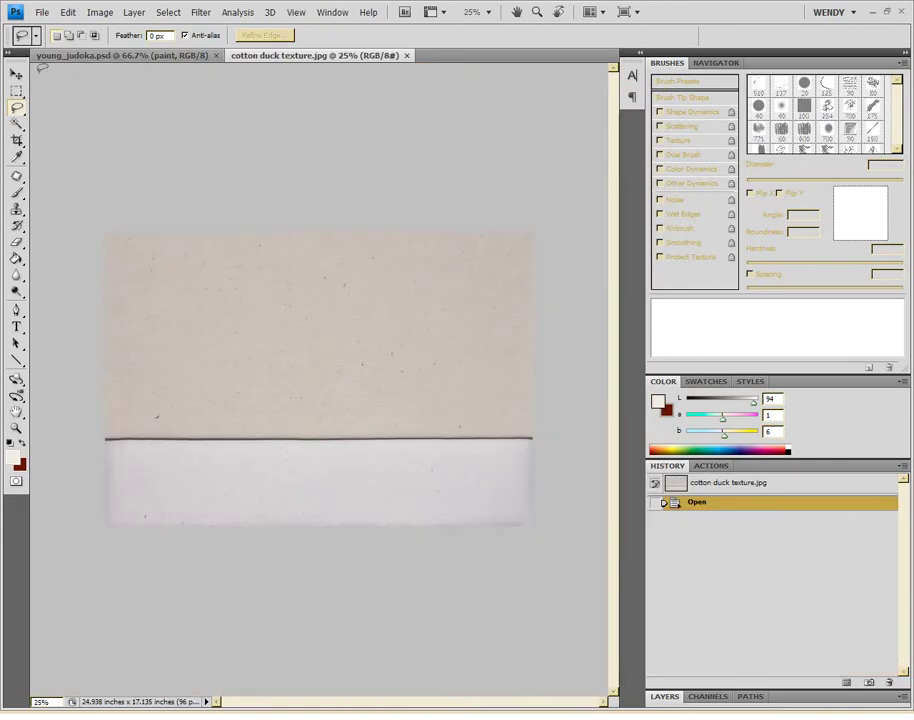
{"action": "left_click_drag", "start_coordinate": [562, 433], "coordinate": [563, 434]}
{"action": "key", "text": "ctrl+c"}
- Paste the texture into young_judoka.psd as a new layer and zoom out
{"action": "key", "text": "ctrl+Tab"}
{"action": "key", "text": "ctrl+v"}
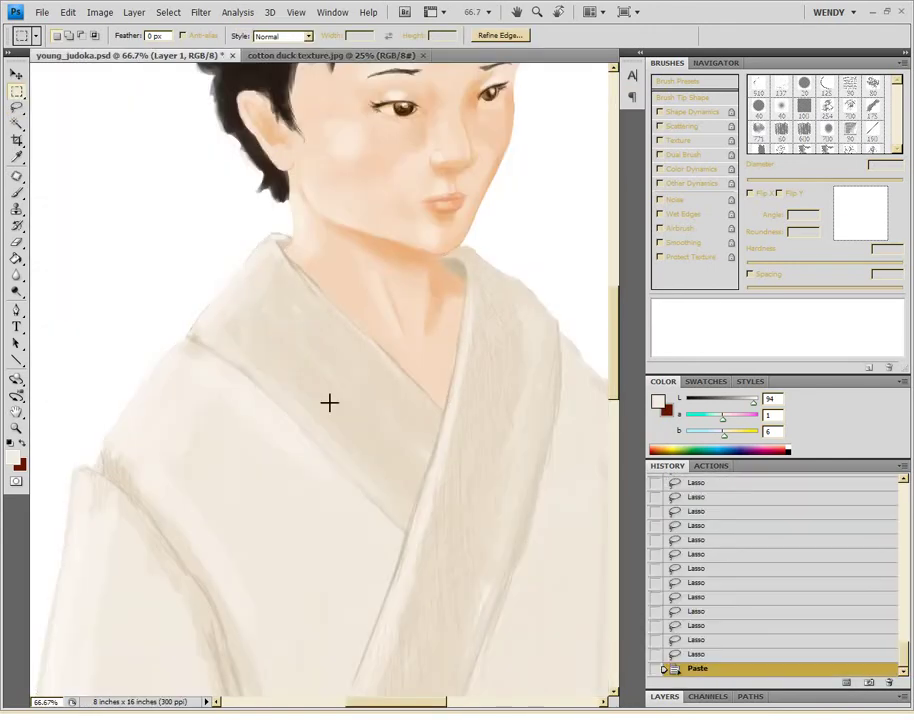
{"action": "key", "text": "ctrl+minus"}
{"action": "key", "text": "ctrl+minus"}
{"action": "key", "text": "ctrl+minus"}
{"action": "left_click", "coordinate": [806, 697]}
{"action": "scroll", "coordinate": [753, 660], "scroll_direction": "up", "scroll_amount": 2}
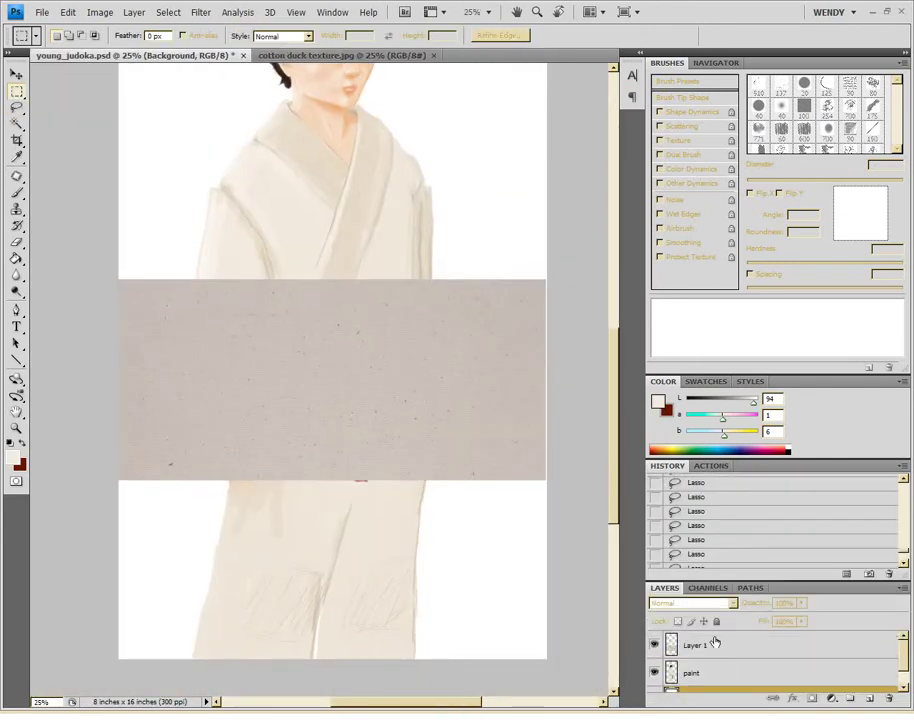
{"action": "left_click", "coordinate": [714, 645]}
- Rotate the pasted texture 90° and enlarge it to cover the figure
{"action": "key", "text": "ctrl+t"}
{"action": "mouse_move", "coordinate": [558, 516]}
{"action": "left_mouse_down"}
{"action": "mouse_move", "coordinate": [293, 576]}
{"action": "mouse_move", "coordinate": [240, 642]}
{"action": "left_mouse_up"}
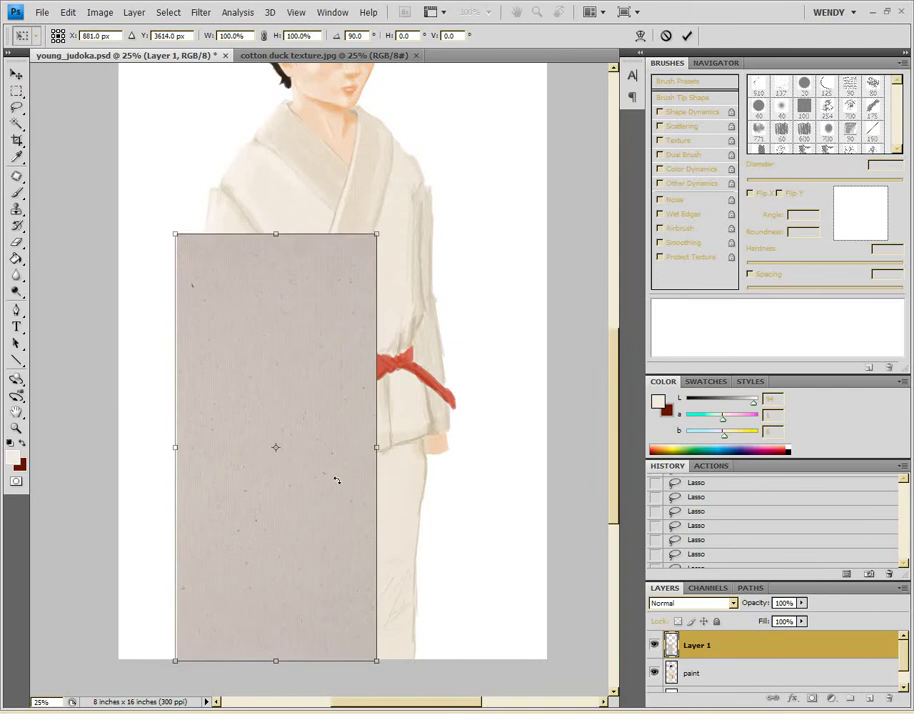
{"action": "left_click_drag", "start_coordinate": [373, 234], "coordinate": [471, 88]}
{"action": "key", "text": "Return"}
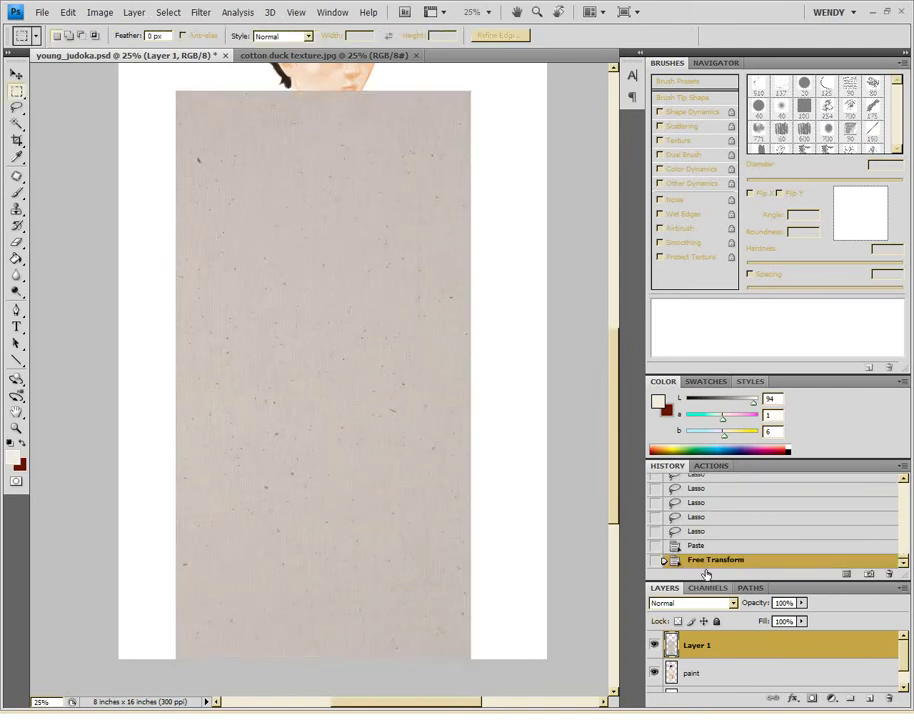
- Hide the texture layer (Layer 1) and make the paint layer active, undoing an accidental mask
{"action": "key", "text": "alt+bracketleft"}
{"action": "left_click", "coordinate": [812, 698]}
{"action": "key", "text": "ctrl+z"}
{"action": "key", "text": "ctrl+z"}
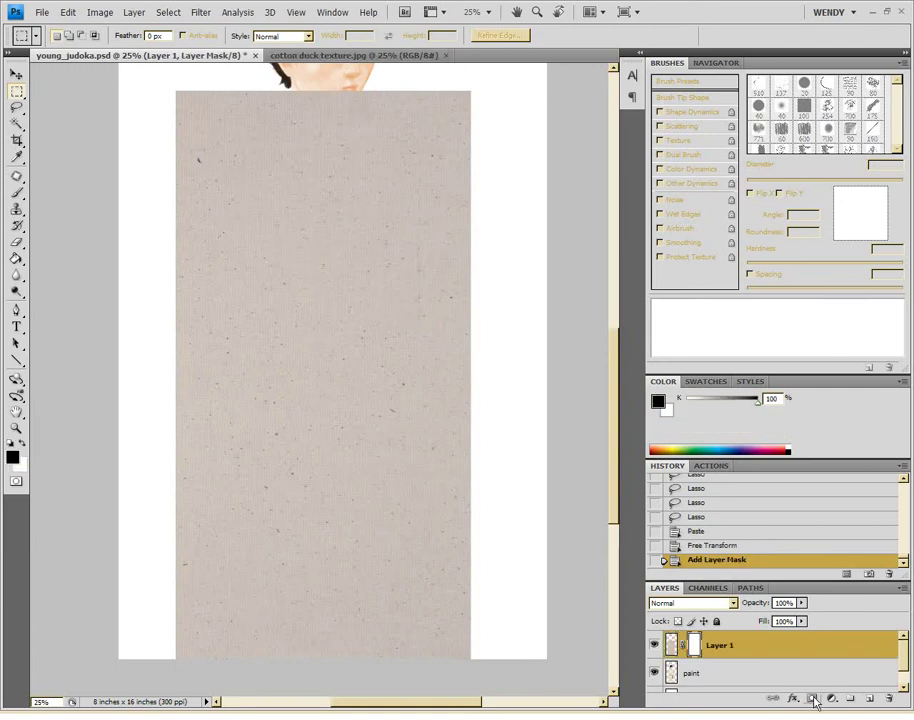
{"action": "key", "text": "ctrl+z"}
{"action": "left_click", "coordinate": [654, 645]}
{"action": "left_click", "coordinate": [720, 673]}
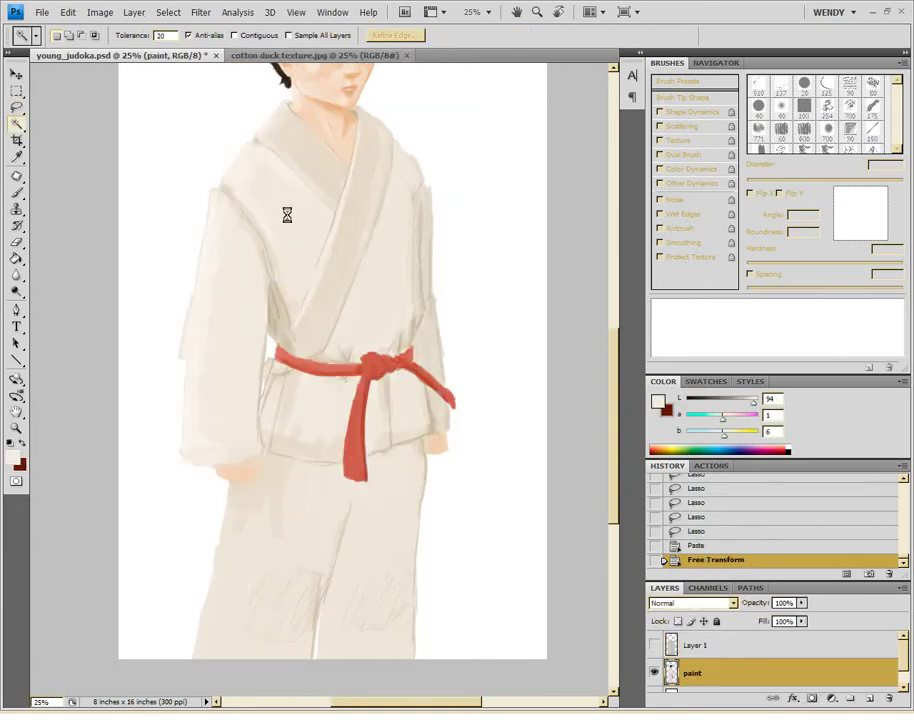
- Undo the stray selection and select the gi by colour with the Magic Wand
{"action": "key", "text": "ctrl+z"}
{"action": "left_click", "coordinate": [148, 37]}
{"action": "left_click", "coordinate": [300, 210]}
{"action": "left_click", "coordinate": [195, 290], "text": "shift"}
{"action": "left_click", "coordinate": [155, 180], "text": "shift"}
{"action": "left_click", "coordinate": [204, 278], "text": "shift"}
- Add the gi chest, sleeve and remaining gaps to the selection
{"action": "left_click", "coordinate": [205, 252], "text": "shift"}
{"action": "left_click", "coordinate": [245, 235], "text": "shift"}
{"action": "left_click", "coordinate": [289, 318], "text": "shift"}
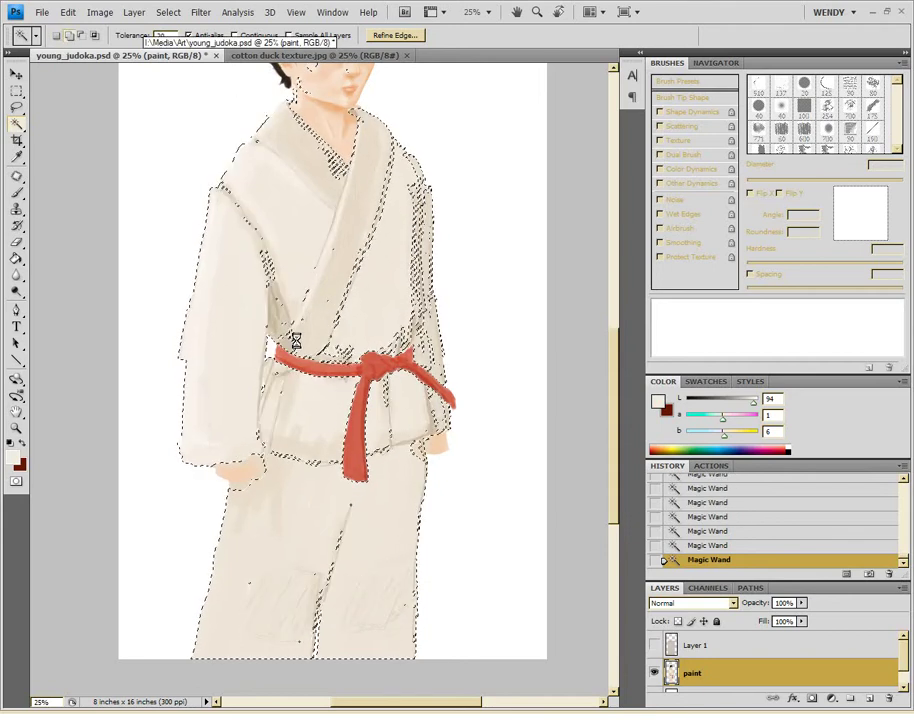
{"action": "left_click", "coordinate": [435, 280], "text": "shift"}
{"action": "left_click", "coordinate": [270, 400], "text": "shift"}
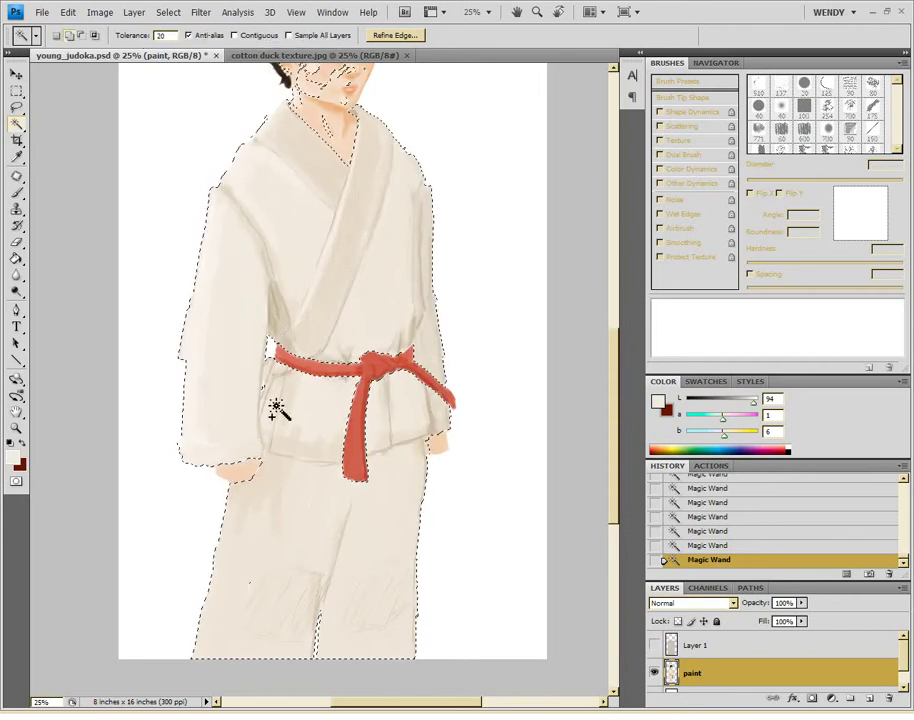
- Trace Lasso corrections around the neck and left shoulder of the gi
{"action": "key", "text": "l"}
{"action": "left_click_drag", "start_coordinate": [261, 383], "coordinate": [300, 484]}
{"action": "left_click_drag", "start_coordinate": [306, 575], "coordinate": [290, 560]}
{"action": "scroll", "coordinate": [274, 404], "scroll_direction": "up", "scroll_amount": 5}
{"action": "left_click_drag", "start_coordinate": [277, 354], "coordinate": [325, 372]}
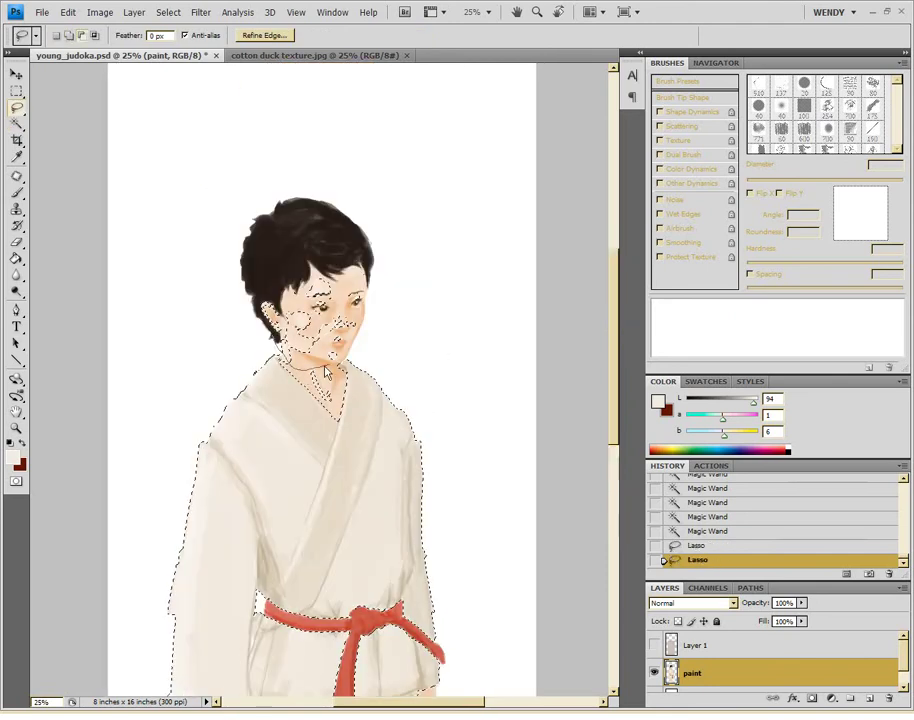
{"action": "scroll", "coordinate": [408, 288], "scroll_direction": "up", "scroll_amount": 3}
{"action": "scroll", "coordinate": [408, 288], "scroll_direction": "up", "scroll_amount": 1}
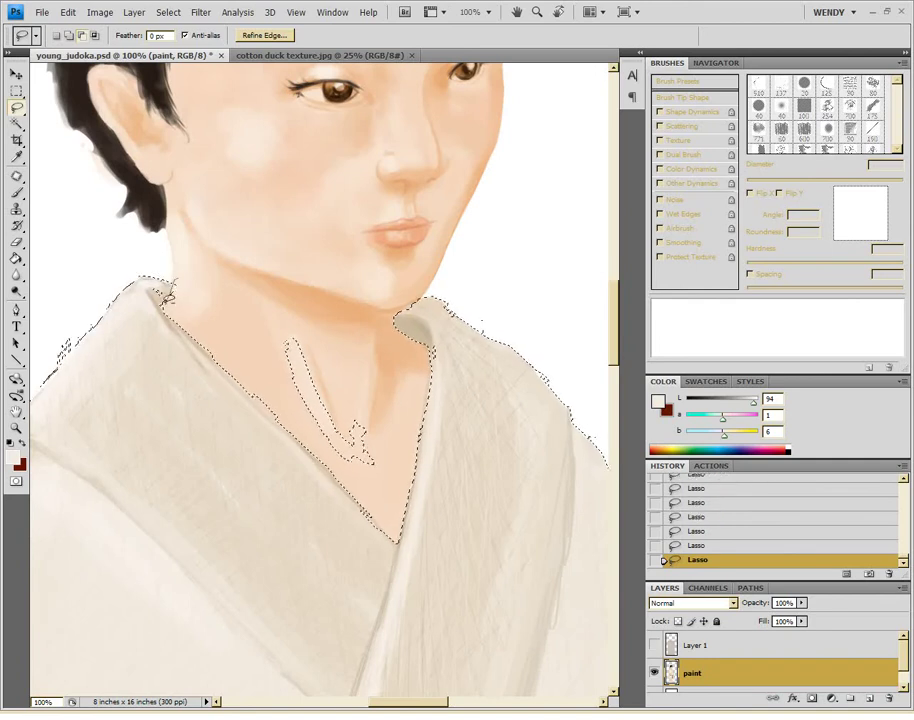
{"action": "left_click_drag", "start_coordinate": [147, 357], "coordinate": [220, 404]}
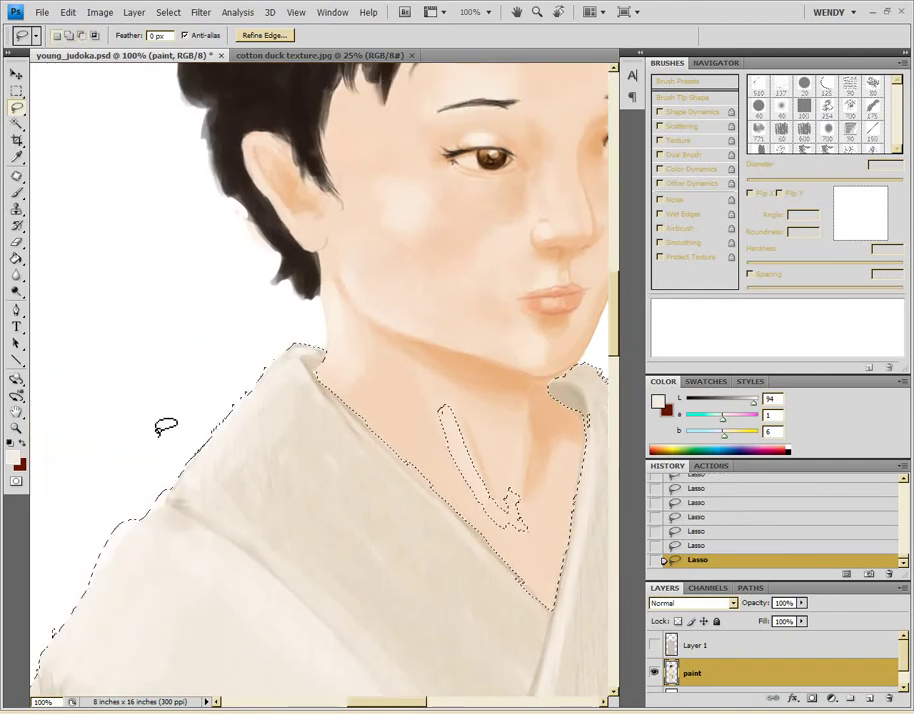
{"action": "left_click_drag", "start_coordinate": [163, 428], "coordinate": [478, 322]}
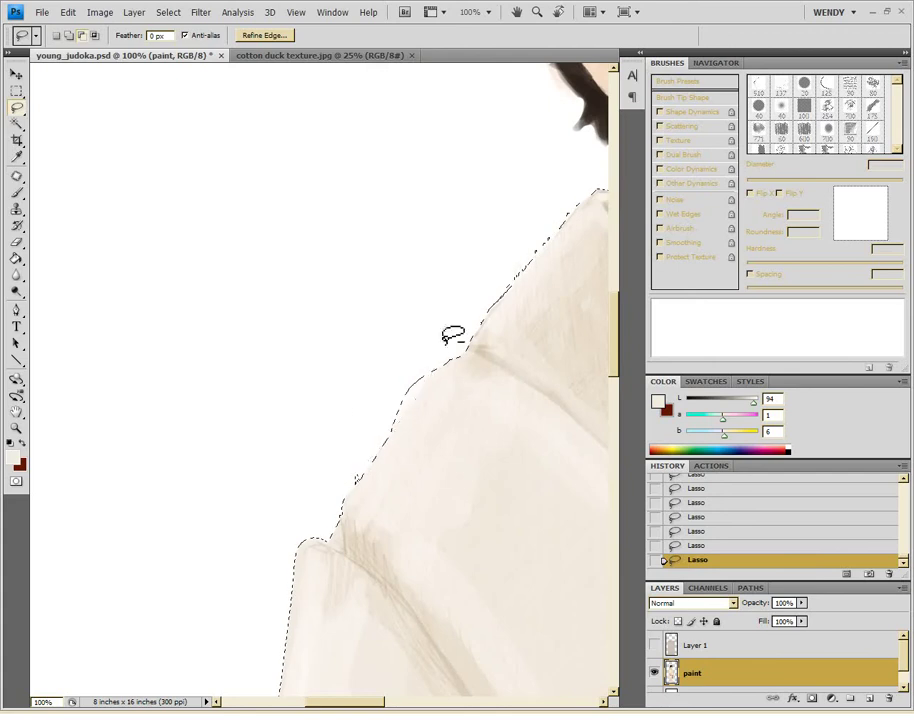
- Review the selection across the face, collar and right shoulder, ending zoomed out to 33.3%
{"action": "scroll", "coordinate": [420, 360], "scroll_direction": "down", "scroll_amount": 2}
{"action": "left_click_drag", "start_coordinate": [398, 367], "coordinate": [180, 504]}
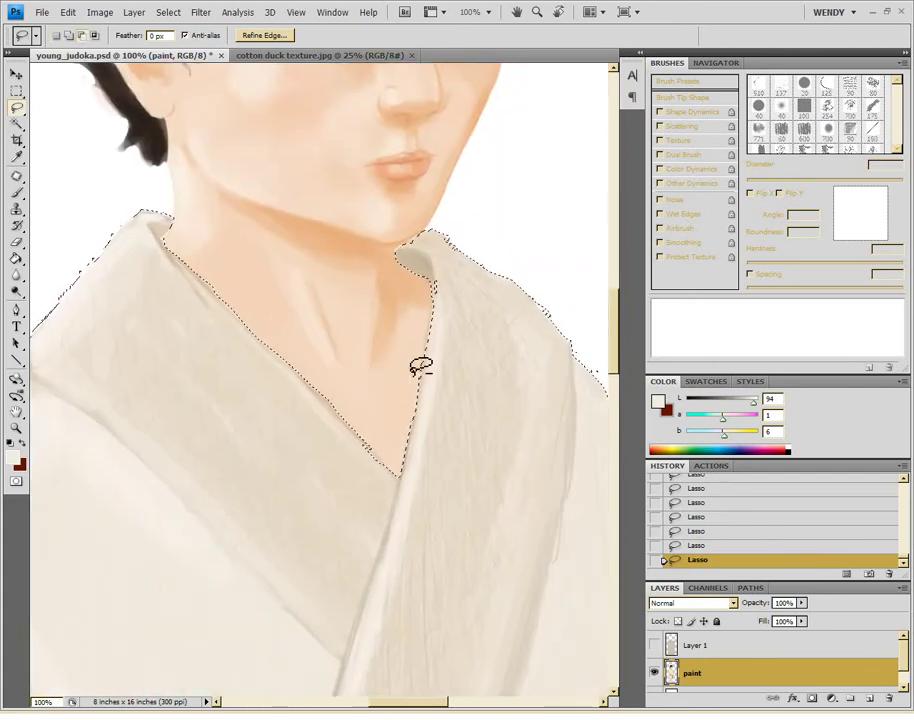
{"action": "left_click_drag", "start_coordinate": [482, 258], "coordinate": [367, 178]}
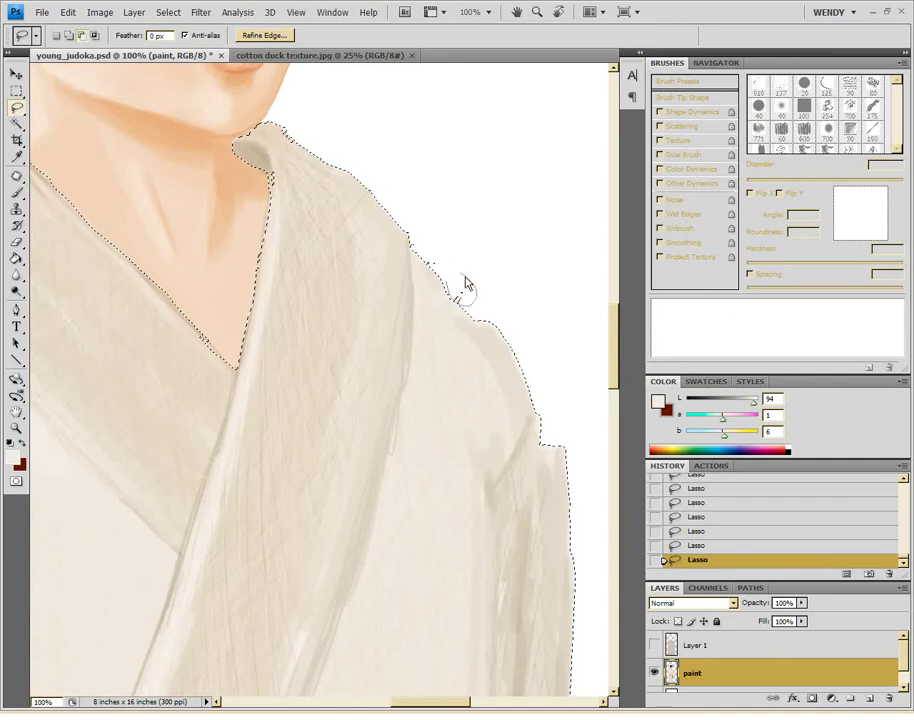
{"action": "scroll", "coordinate": [415, 245], "scroll_direction": "down", "scroll_amount": 5}
{"action": "scroll", "coordinate": [467, 403], "scroll_direction": "down", "scroll_amount": 3}
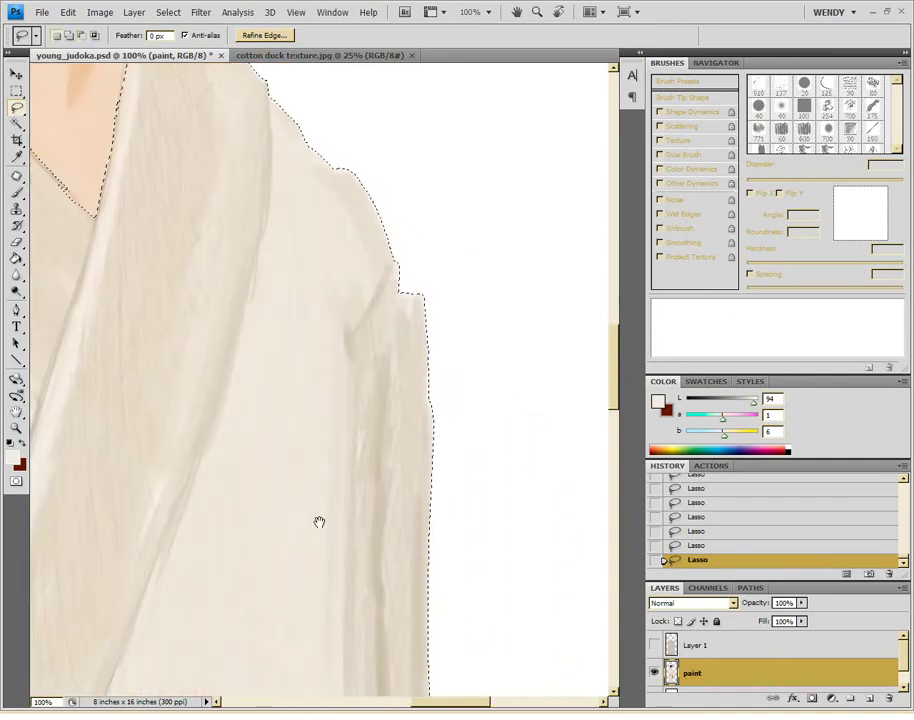
{"action": "scroll", "coordinate": [318, 524], "scroll_direction": "down", "scroll_amount": 3}
{"action": "scroll", "coordinate": [332, 393], "scroll_direction": "down", "scroll_amount": 4}
{"action": "scroll", "coordinate": [377, 265], "scroll_direction": "down", "scroll_amount": 2}
{"action": "scroll", "coordinate": [377, 265], "scroll_direction": "left", "scroll_amount": 2}
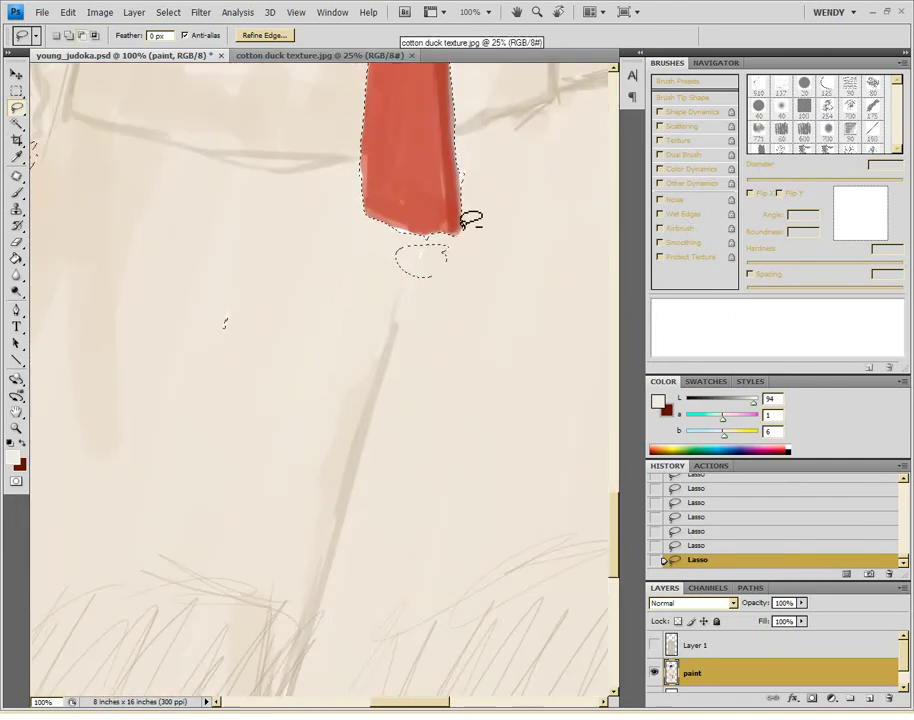
{"action": "scroll", "coordinate": [422, 416], "scroll_direction": "left", "scroll_amount": 3}
{"action": "scroll", "coordinate": [426, 292], "scroll_direction": "down", "scroll_amount": 4}
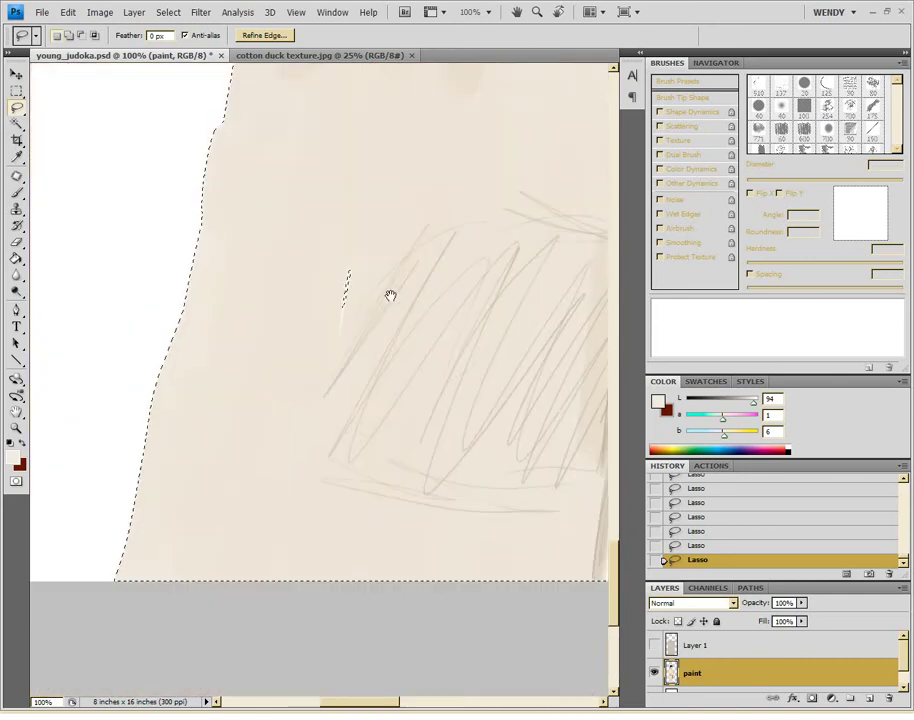
{"action": "scroll", "coordinate": [357, 359], "scroll_direction": "up", "scroll_amount": 3}
{"action": "scroll", "coordinate": [354, 304], "scroll_direction": "right", "scroll_amount": 4}
{"action": "scroll", "coordinate": [320, 400], "scroll_direction": "left", "scroll_amount": 4}
{"action": "scroll", "coordinate": [300, 410], "scroll_direction": "up", "scroll_amount": 3}
{"action": "scroll", "coordinate": [326, 320], "scroll_direction": "up", "scroll_amount": 4}
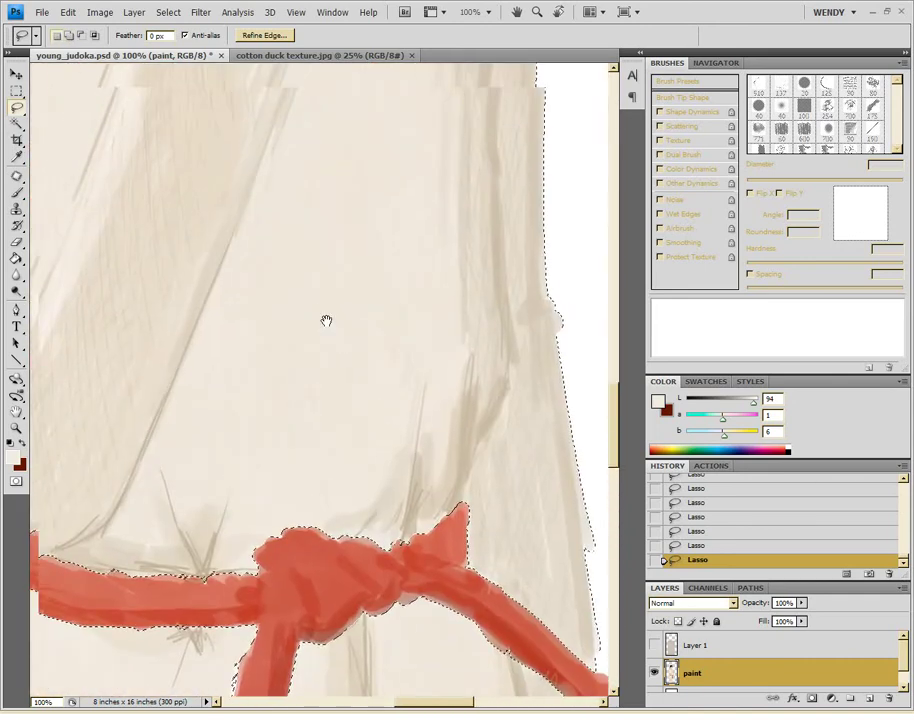
{"action": "scroll", "coordinate": [400, 453], "scroll_direction": "up", "scroll_amount": 3}
{"action": "scroll", "coordinate": [364, 420], "scroll_direction": "down", "scroll_amount": 3}
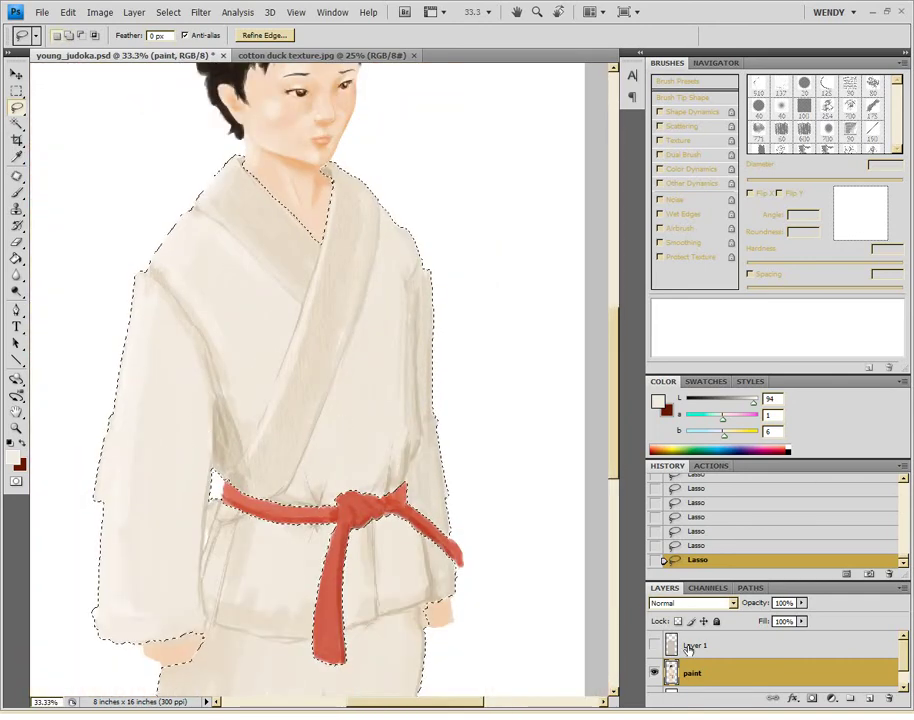
- Show Layer 1, mask it to the gi selection and blend it in Soft Light
{"action": "left_click", "coordinate": [654, 645]}
{"action": "left_click", "coordinate": [700, 645]}
{"action": "left_click", "coordinate": [811, 698]}
{"action": "left_click", "coordinate": [709, 603]}
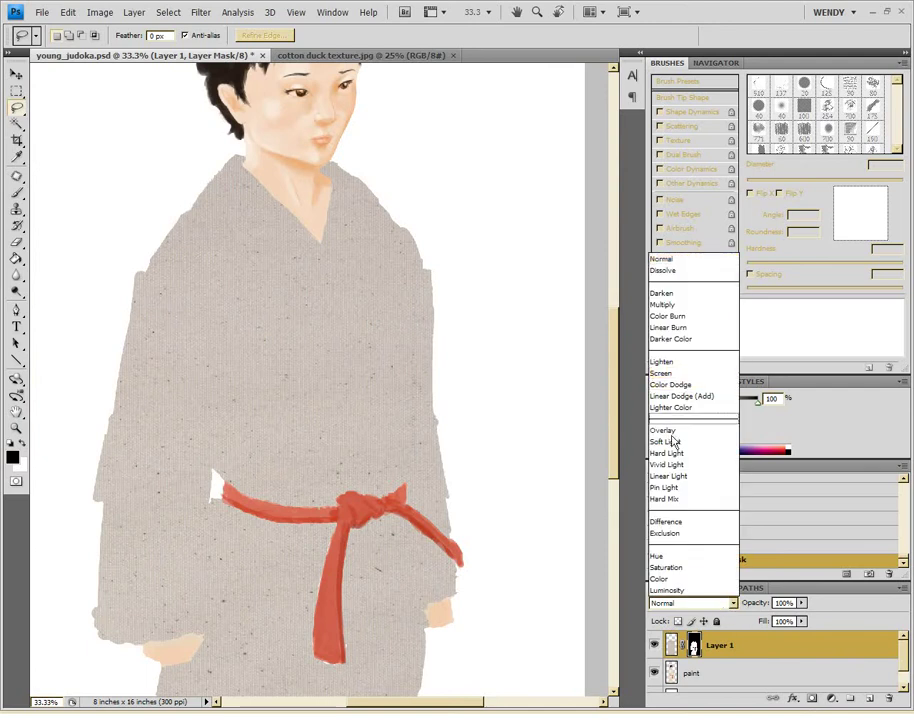
{"action": "left_click", "coordinate": [672, 441]}
- Compare Screen, Multiply, Linear Burn and Overlay blends, then return to Soft Light
{"action": "left_click", "coordinate": [677, 603]}
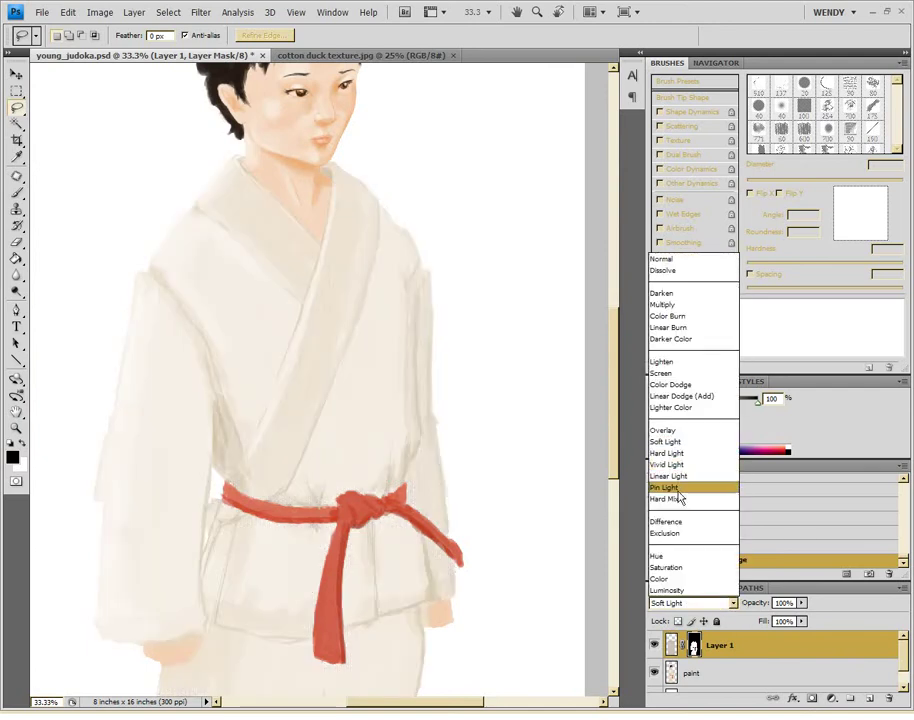
{"action": "left_click", "coordinate": [676, 374]}
{"action": "left_click", "coordinate": [690, 603]}
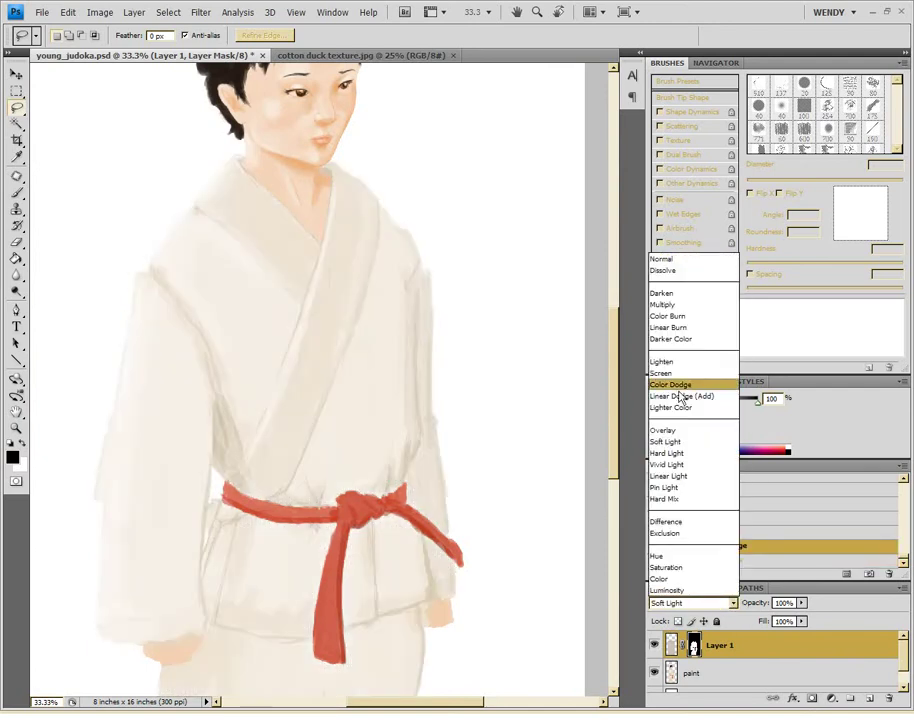
{"action": "left_click", "coordinate": [665, 304]}
{"action": "left_click", "coordinate": [673, 605]}
{"action": "left_click", "coordinate": [680, 318]}
{"action": "left_click", "coordinate": [690, 603]}
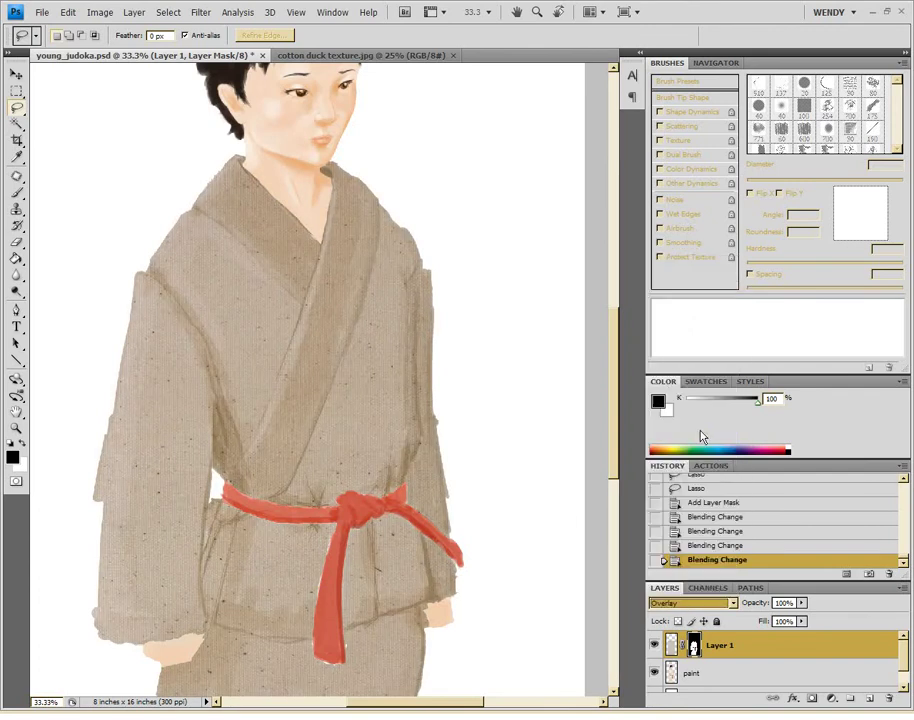
{"action": "left_click", "coordinate": [686, 424]}
{"action": "left_click", "coordinate": [685, 603]}
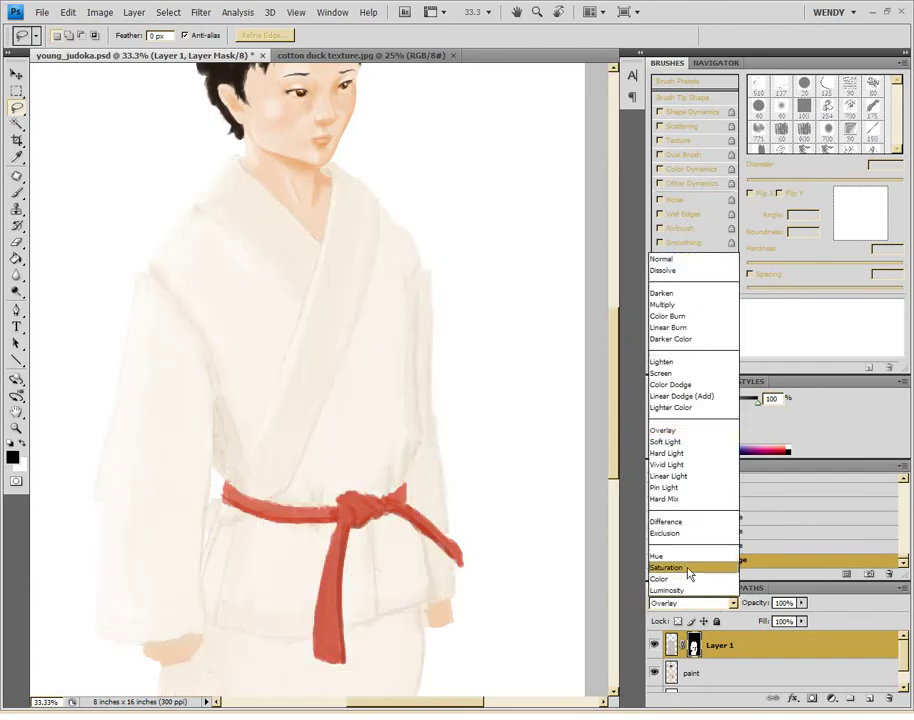
{"action": "left_click", "coordinate": [686, 441]}
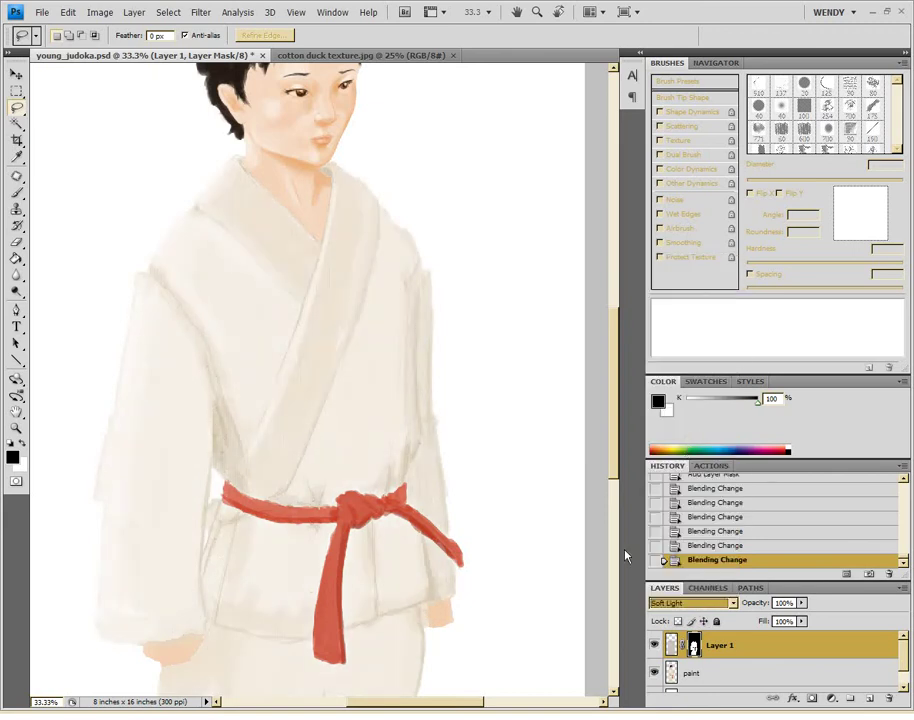
- Load the mask as a selection on the paint layer and open Hue/Saturation
{"action": "left_click", "coordinate": [695, 648], "text": "ctrl"}
{"action": "left_click", "coordinate": [715, 673]}
{"action": "key", "text": "ctrl+u"}
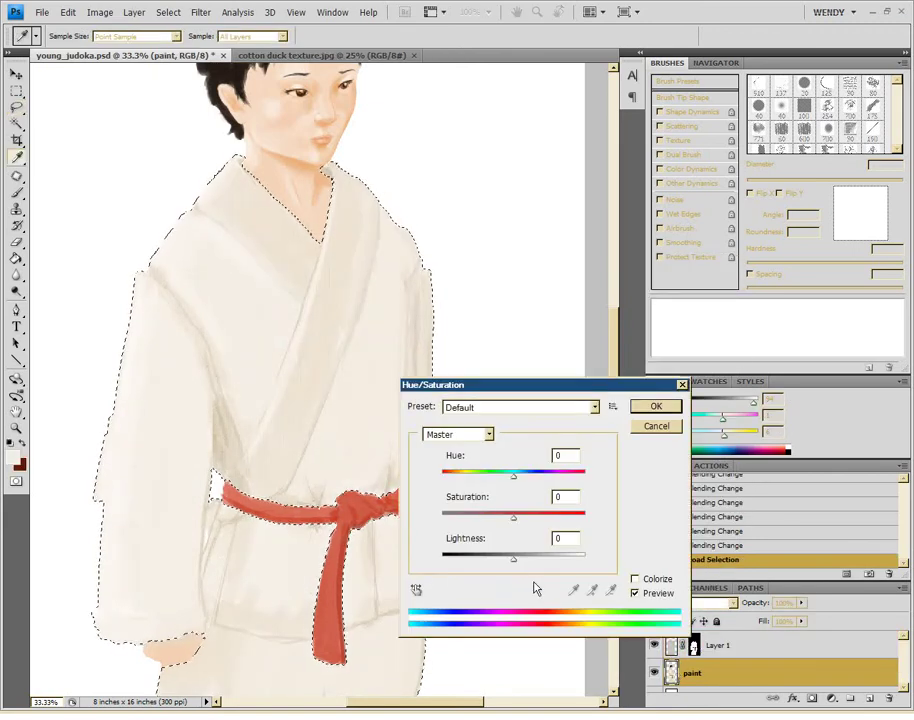
- Drop the Hue/Saturation change and raise the gi's contrast to 31 with Brightness/Contrast
{"action": "left_click", "coordinate": [656, 426]}
{"action": "left_click", "coordinate": [100, 12]}
{"action": "left_click", "coordinate": [265, 46]}
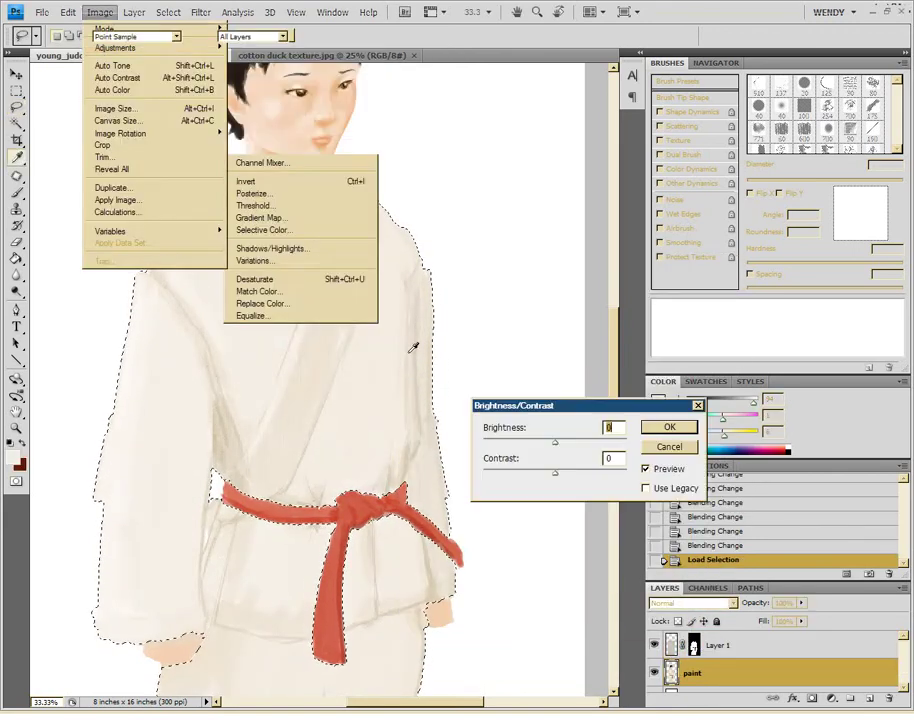
{"action": "mouse_move", "coordinate": [555, 441]}
{"action": "left_mouse_down"}
{"action": "mouse_move", "coordinate": [541, 441]}
{"action": "mouse_move", "coordinate": [529, 473]}
{"action": "mouse_move", "coordinate": [563, 488]}
{"action": "left_mouse_up"}
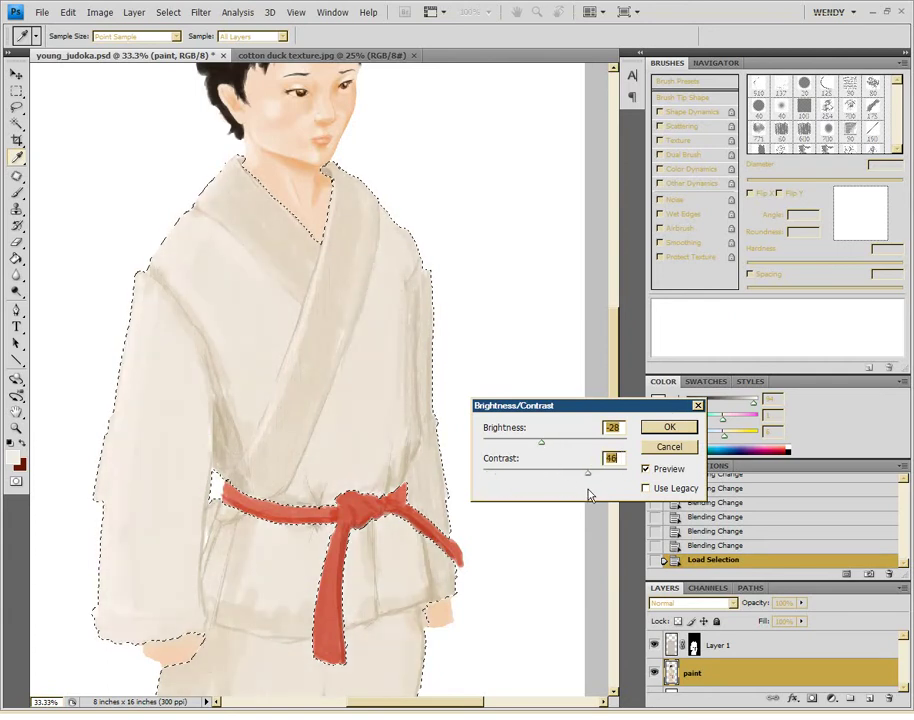
{"action": "left_click_drag", "start_coordinate": [541, 441], "coordinate": [556, 441]}
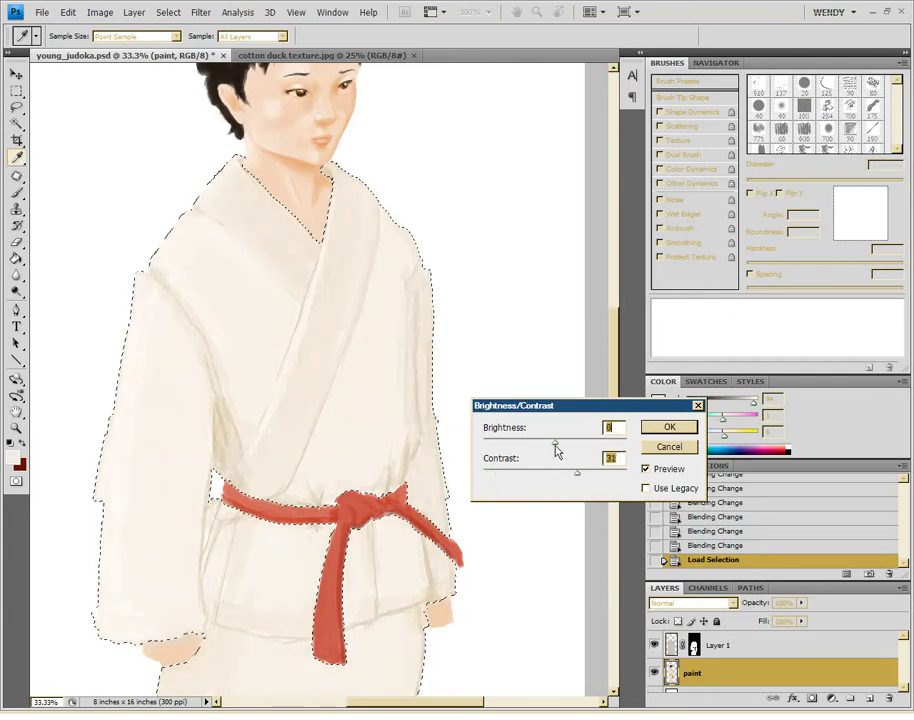
{"action": "key", "text": "Return"}
- Deselect the gi and zoom in on the head, face and robe fabric
{"action": "key", "text": "l"}
{"action": "mouse_move", "coordinate": [278, 430]}
{"action": "left_mouse_down"}
{"action": "mouse_move", "coordinate": [292, 410]}
{"action": "mouse_move", "coordinate": [426, 349]}
{"action": "mouse_move", "coordinate": [377, 467]}
{"action": "left_mouse_up"}
{"action": "key", "text": "ctrl+d"}
{"action": "left_click_drag", "start_coordinate": [357, 333], "coordinate": [355, 465]}
{"action": "key", "text": "ctrl+plus"}
{"action": "key", "text": "ctrl+plus"}
{"action": "key", "text": "ctrl+plus"}
{"action": "key", "text": "ctrl+plus"}
{"action": "mouse_move", "coordinate": [392, 291]}
{"action": "left_mouse_down"}
{"action": "mouse_move", "coordinate": [247, 431]}
{"action": "mouse_move", "coordinate": [383, 489]}
{"action": "left_mouse_up"}
{"action": "key", "text": "ctrl+minus"}
{"action": "key", "text": "ctrl+minus"}
{"action": "key", "text": "ctrl+plus"}
{"action": "key", "text": "ctrl+plus"}
{"action": "left_click_drag", "start_coordinate": [226, 463], "coordinate": [388, 555]}
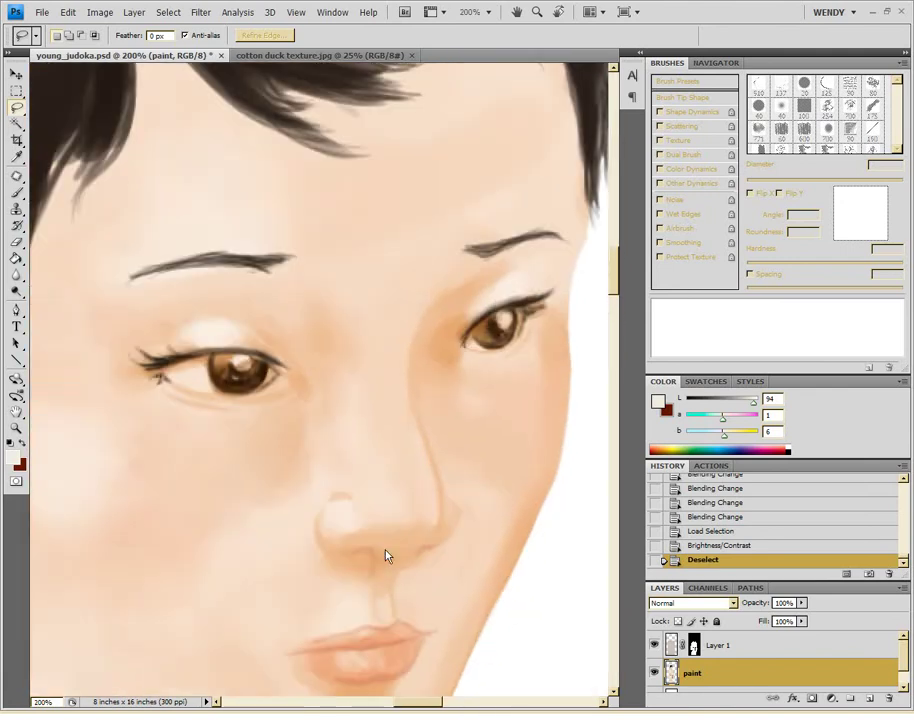
- Paint fine dark brown strands along the hair edge and ear with a small brush, then zoom out
{"action": "key", "text": "b"}
{"action": "key", "text": "bracketleft"}
{"action": "key", "text": "bracketleft"}
{"action": "key", "text": "bracketleft"}
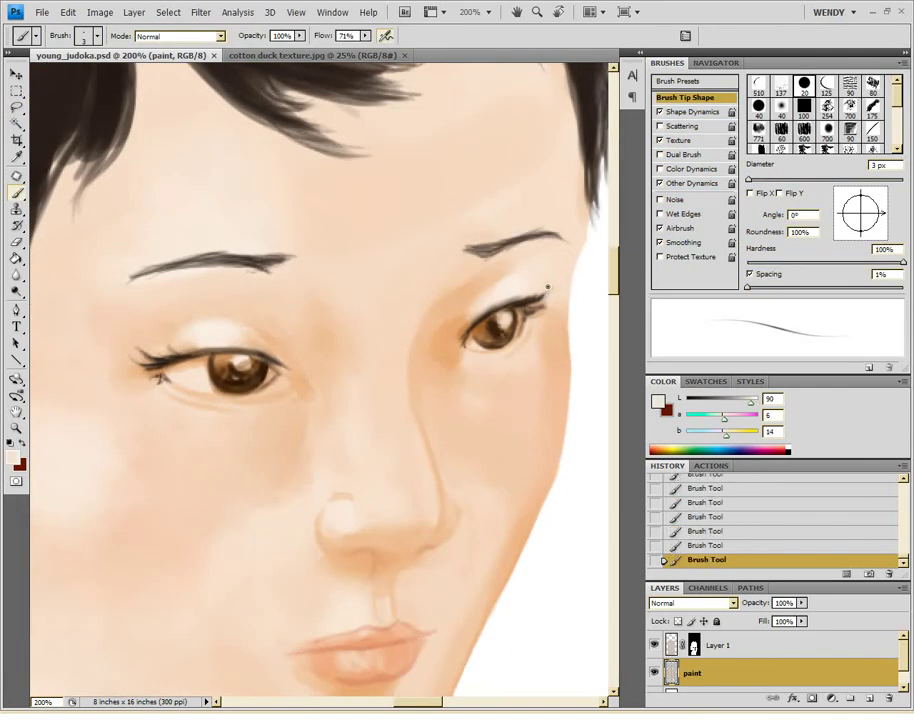
{"action": "scroll", "coordinate": [496, 394], "scroll_direction": "up", "scroll_amount": 2}
{"action": "scroll", "coordinate": [285, 250], "scroll_direction": "up", "scroll_amount": 4}
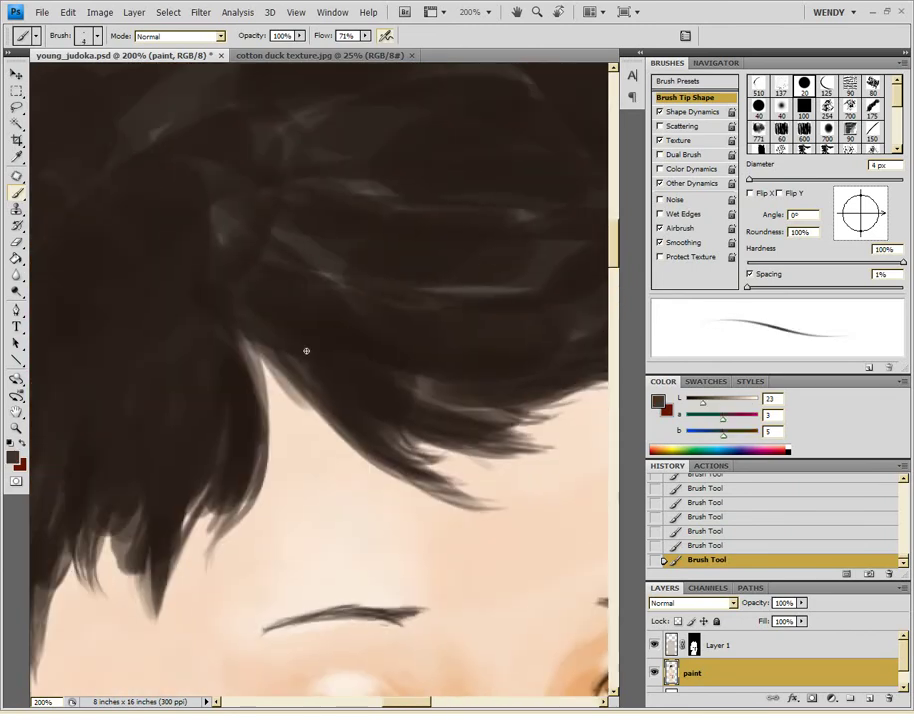
{"action": "left_click_drag", "start_coordinate": [346, 342], "coordinate": [455, 455]}
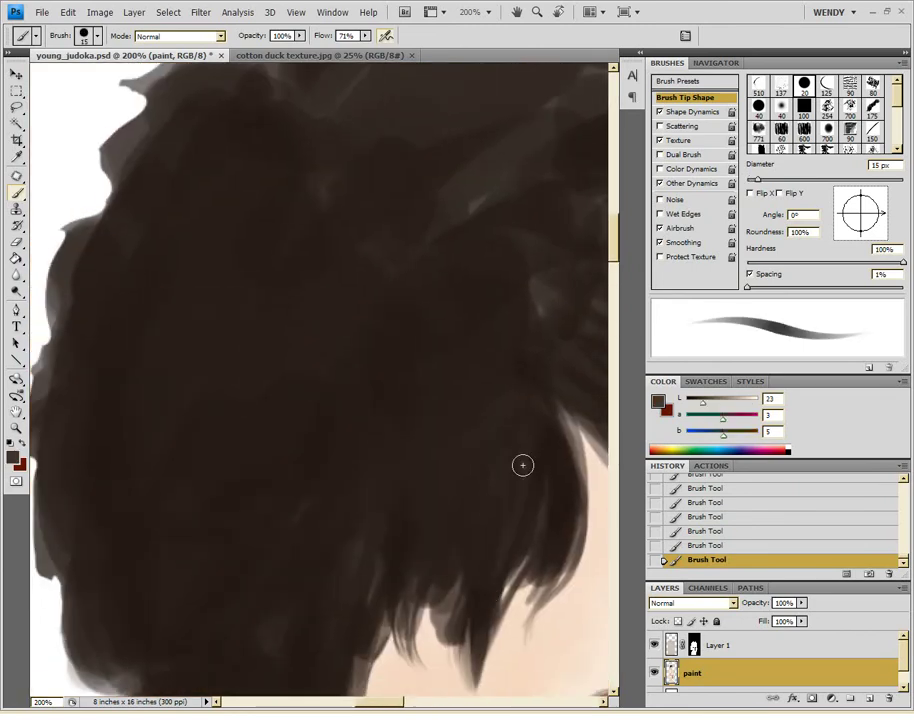
{"action": "left_click_drag", "start_coordinate": [508, 357], "coordinate": [362, 484]}
{"action": "scroll", "coordinate": [350, 430], "scroll_direction": "up", "scroll_amount": 3}
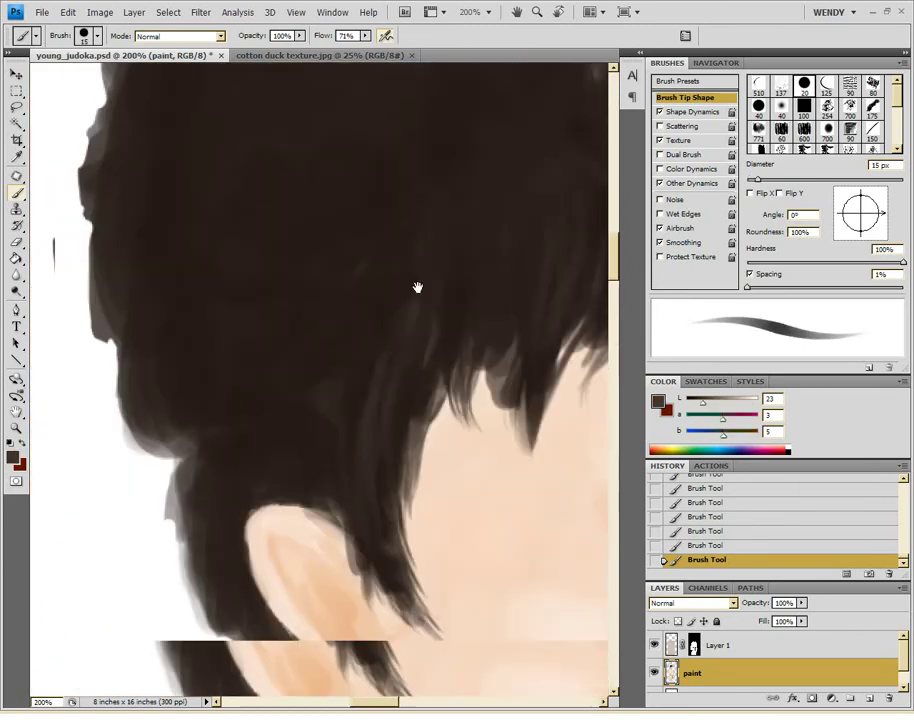
{"action": "scroll", "coordinate": [234, 581], "scroll_direction": "down", "scroll_amount": 2}
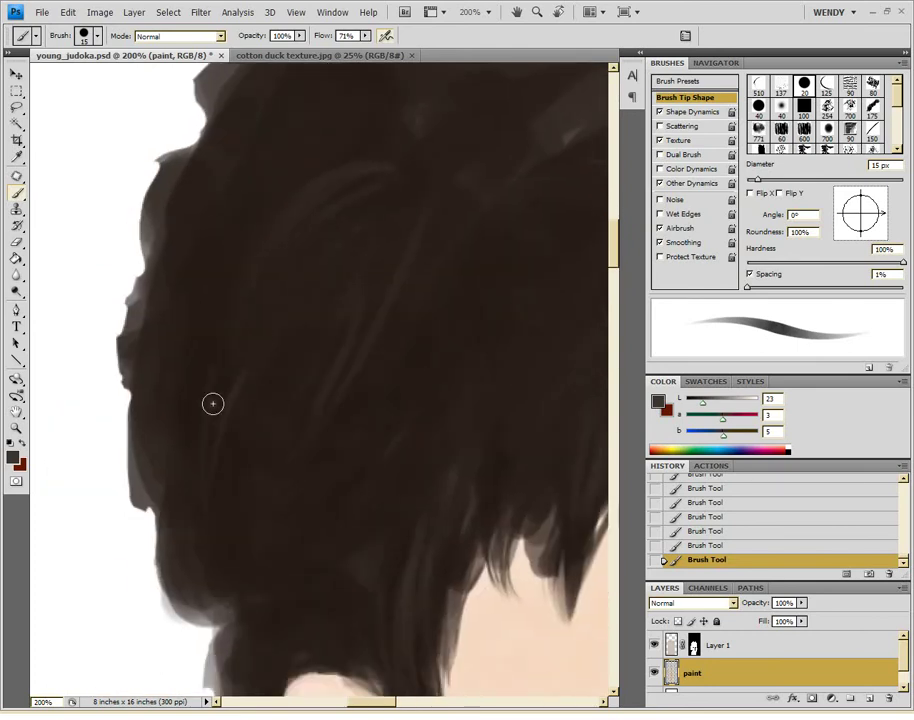
{"action": "left_click_drag", "start_coordinate": [377, 493], "coordinate": [383, 320]}
{"action": "key", "text": "ctrl+minus"}
{"action": "key", "text": "ctrl+minus"}
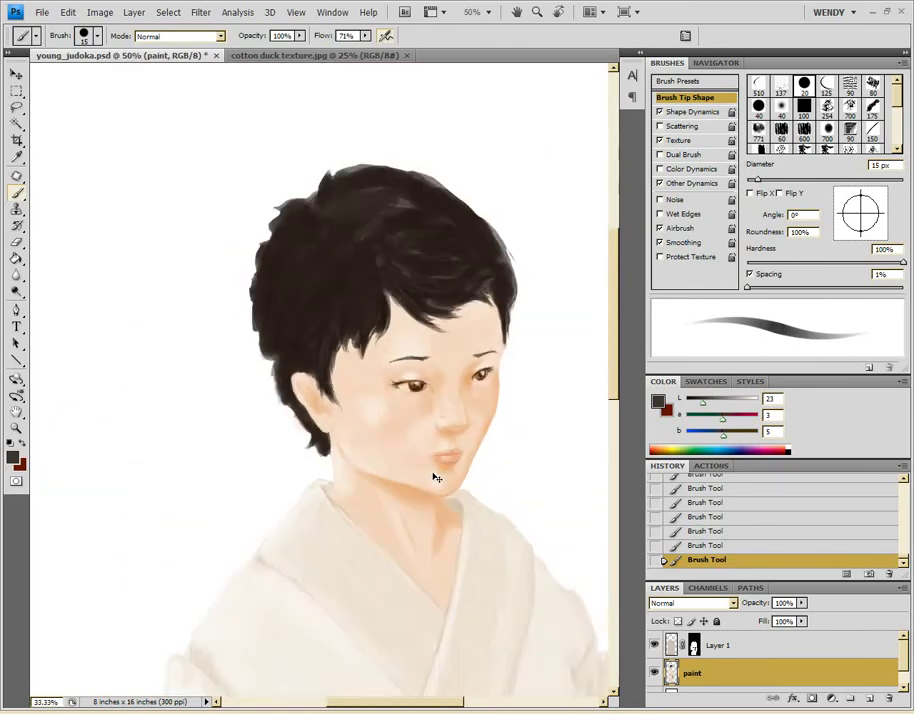
{"action": "key", "text": "ctrl+minus"}
{"action": "left_click_drag", "start_coordinate": [433, 510], "coordinate": [435, 473]}
- Browse the paper02 and paper_textures_by_hibbary folders, previewing paper textures
{"action": "left_click", "coordinate": [42, 12]}
{"action": "left_click", "coordinate": [52, 40]}
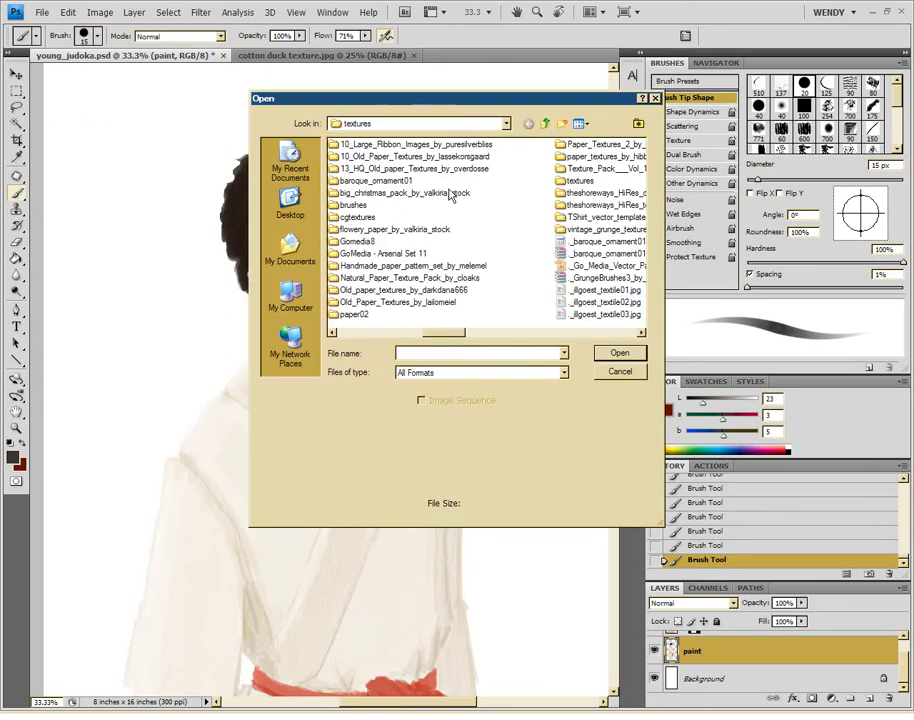
{"action": "double_click", "coordinate": [354, 314]}
{"action": "left_click", "coordinate": [350, 155]}
{"action": "left_click", "coordinate": [545, 123]}
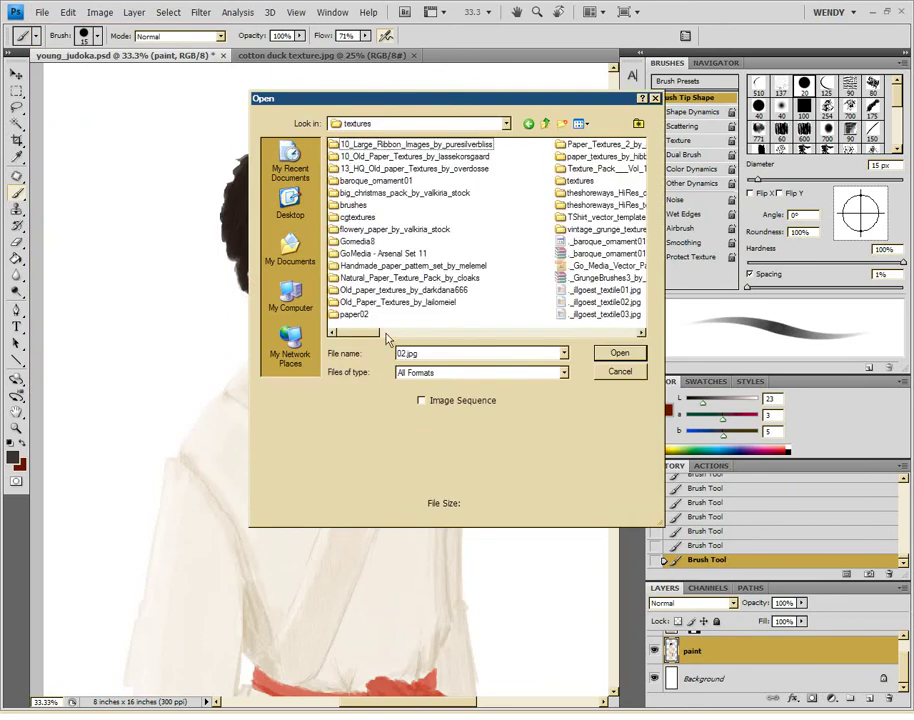
{"action": "double_click", "coordinate": [605, 156]}
{"action": "left_click", "coordinate": [360, 145]}
{"action": "key", "text": "Down"}
{"action": "key", "text": "Down"}
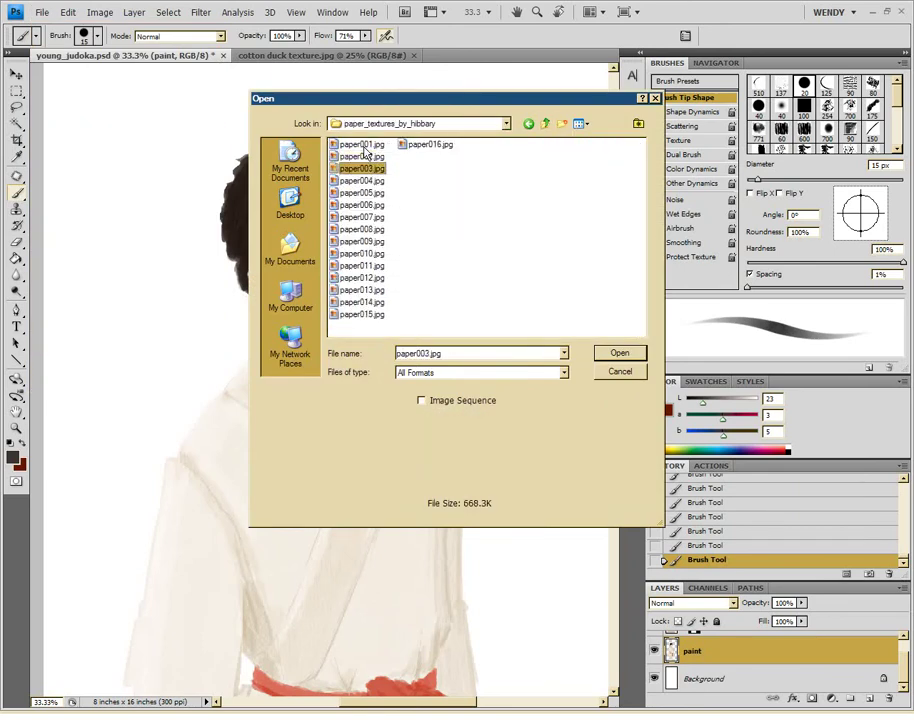
{"action": "key", "text": "Down"}
{"action": "key", "text": "Down"}
{"action": "key", "text": "Down"}
{"action": "key", "text": "Down"}
{"action": "key", "text": "Down"}
{"action": "key", "text": "Down"}
{"action": "key", "text": "Down"}
{"action": "key", "text": "Down"}
{"action": "key", "text": "Down"}
{"action": "key", "text": "Down"}
{"action": "key", "text": "Down"}
{"action": "key", "text": "Down"}
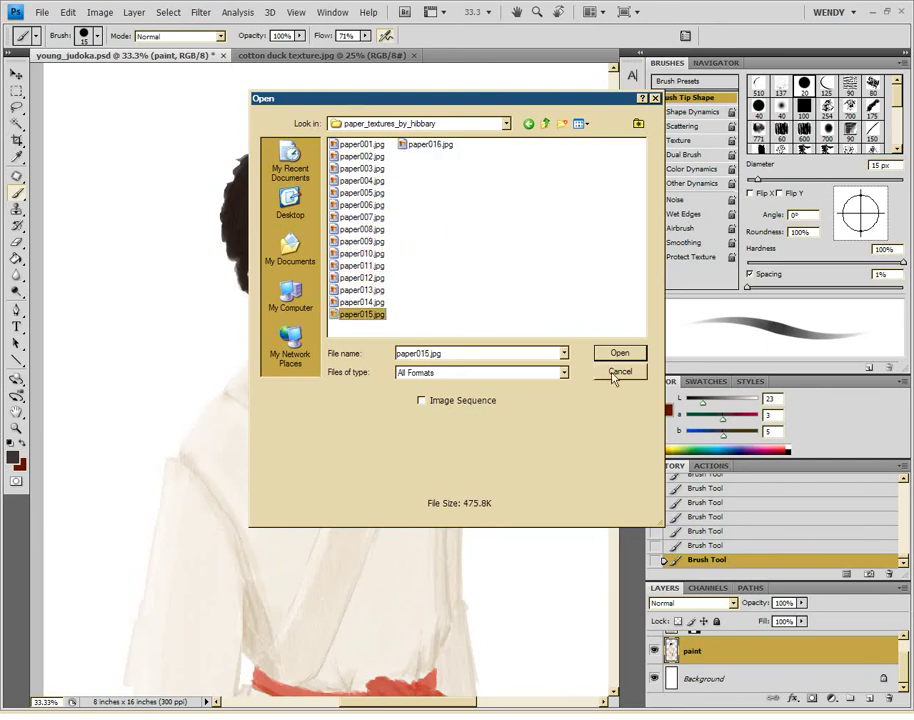
- Open bg006.jpg from the Paper_Textures_2_by_hibbary folder
{"action": "left_click", "coordinate": [545, 123]}
{"action": "left_click", "coordinate": [362, 156]}
{"action": "left_click", "coordinate": [545, 123]}
{"action": "double_click", "coordinate": [377, 155]}
{"action": "key", "text": "Down"}
{"action": "key", "text": "Down"}
{"action": "key", "text": "Up"}
{"action": "key", "text": "Down"}
{"action": "key", "text": "Down"}
{"action": "key", "text": "Down"}
{"action": "key", "text": "Down"}
{"action": "key", "text": "Down"}
{"action": "key", "text": "Down"}
{"action": "key", "text": "Down"}
{"action": "key", "text": "Down"}
{"action": "key", "text": "Down"}
{"action": "key", "text": "Down"}
{"action": "key", "text": "Up"}
{"action": "key", "text": "Up"}
{"action": "key", "text": "Up"}
{"action": "key", "text": "Up"}
{"action": "key", "text": "Up"}
{"action": "key", "text": "Up"}
{"action": "key", "text": "Up"}
{"action": "key", "text": "Up"}
{"action": "key", "text": "Return"}
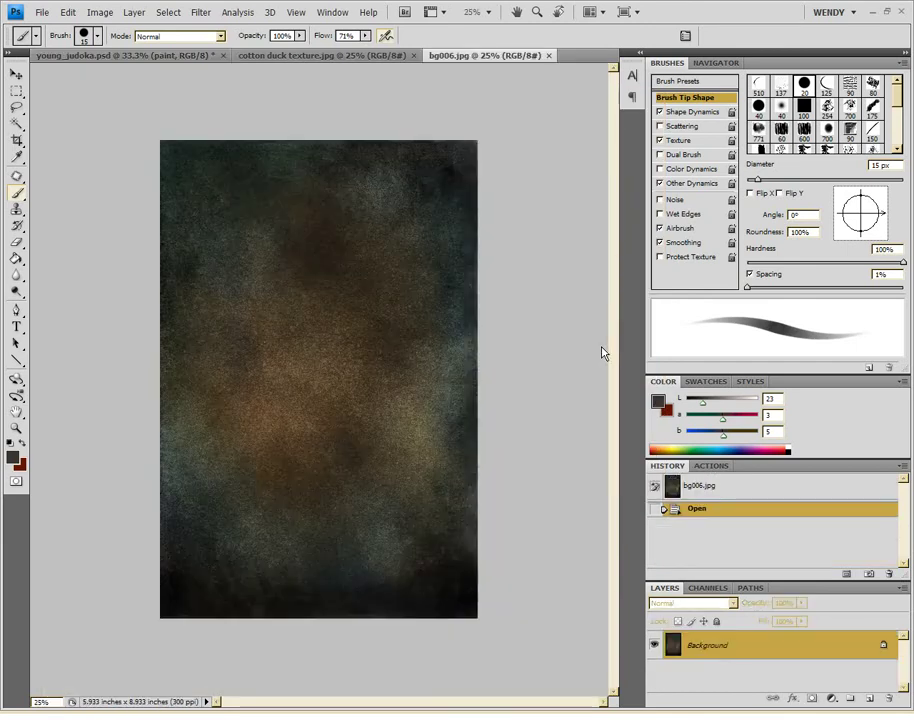
- Brighten bg006.jpg to brightness 150 with contrast lowered to -50
{"action": "key", "text": "ctrl+alt+i"}
{"action": "left_click", "coordinate": [750, 284]}
{"action": "left_click", "coordinate": [100, 12]}
{"action": "left_click", "coordinate": [270, 47]}
{"action": "left_click_drag", "start_coordinate": [555, 441], "coordinate": [627, 441]}
{"action": "left_click_drag", "start_coordinate": [532, 474], "coordinate": [493, 476]}
{"action": "left_click", "coordinate": [645, 468]}
- Inspect the texture grain, then apply a Gaussian Blur of radius 0.7 instead of Lens Blur
{"action": "left_click", "coordinate": [669, 427]}
{"action": "key", "text": "b"}
{"action": "key", "text": "ctrl+plus"}
{"action": "key", "text": "ctrl+plus"}
{"action": "key", "text": "ctrl+plus"}
{"action": "key", "text": "ctrl+plus"}
{"action": "key", "text": "ctrl+plus"}
{"action": "key", "text": "ctrl+minus"}
{"action": "key", "text": "ctrl+minus"}
{"action": "key", "text": "ctrl+minus"}
{"action": "left_click", "coordinate": [201, 12]}
{"action": "mouse_move", "coordinate": [252, 121]}
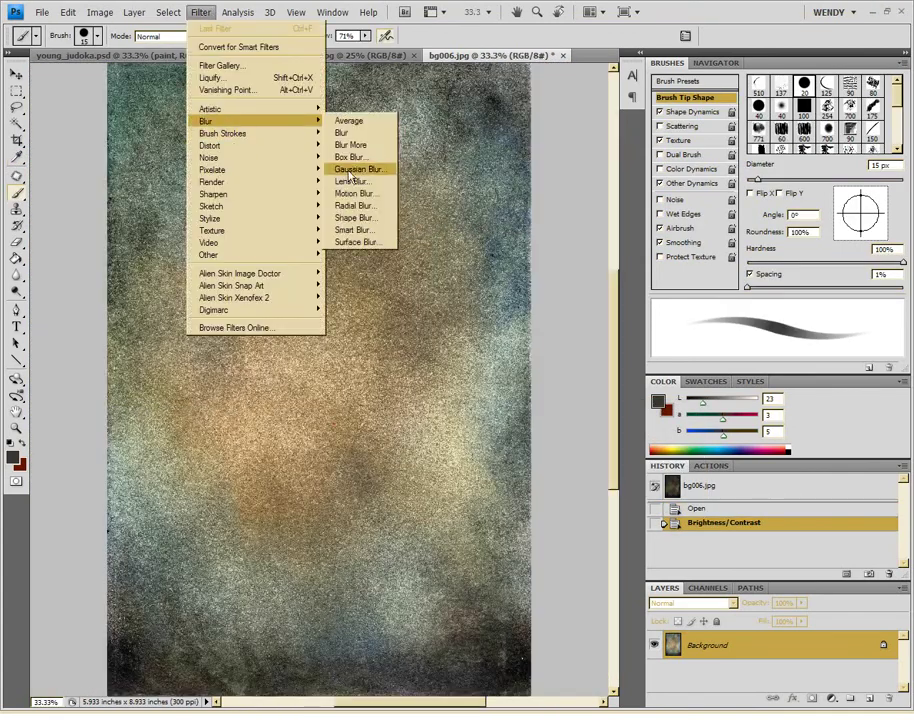
{"action": "left_click", "coordinate": [350, 180]}
{"action": "key", "text": "Escape"}
{"action": "left_click", "coordinate": [360, 169]}
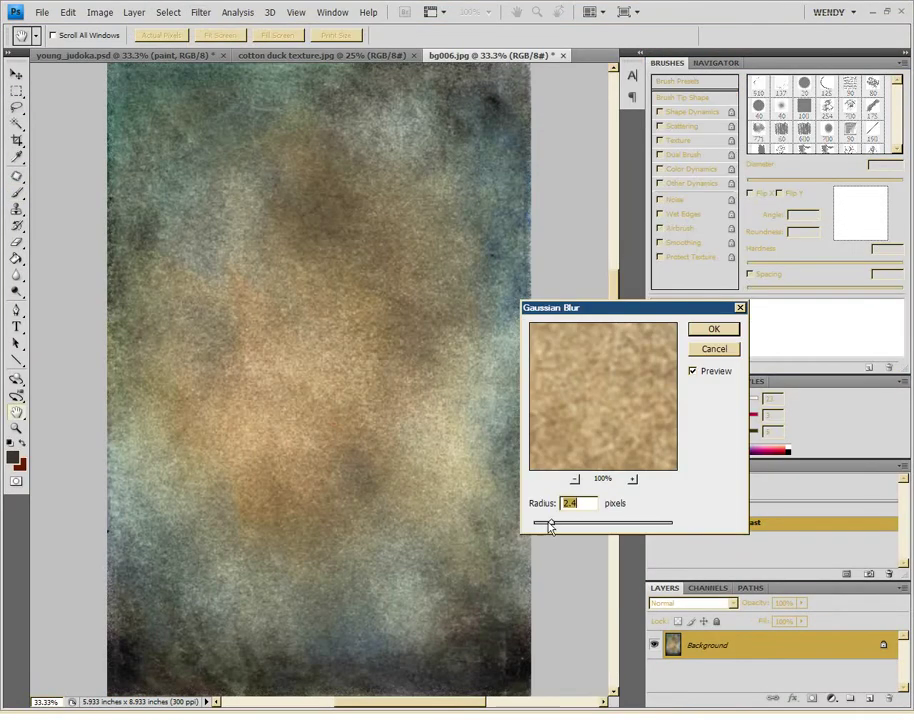
{"action": "left_click_drag", "start_coordinate": [543, 527], "coordinate": [538, 527]}
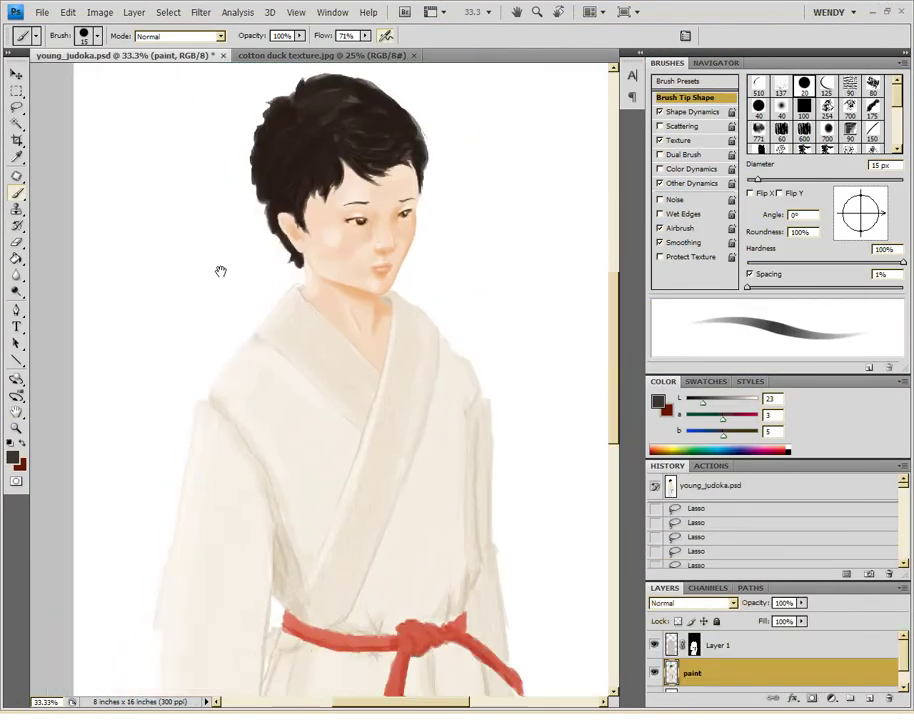
- Open the Paper0020_L.jpg paper texture
{"action": "left_click_drag", "start_coordinate": [220, 271], "coordinate": [176, 301]}
{"action": "left_click", "coordinate": [42, 12]}
{"action": "left_click", "coordinate": [60, 42]}
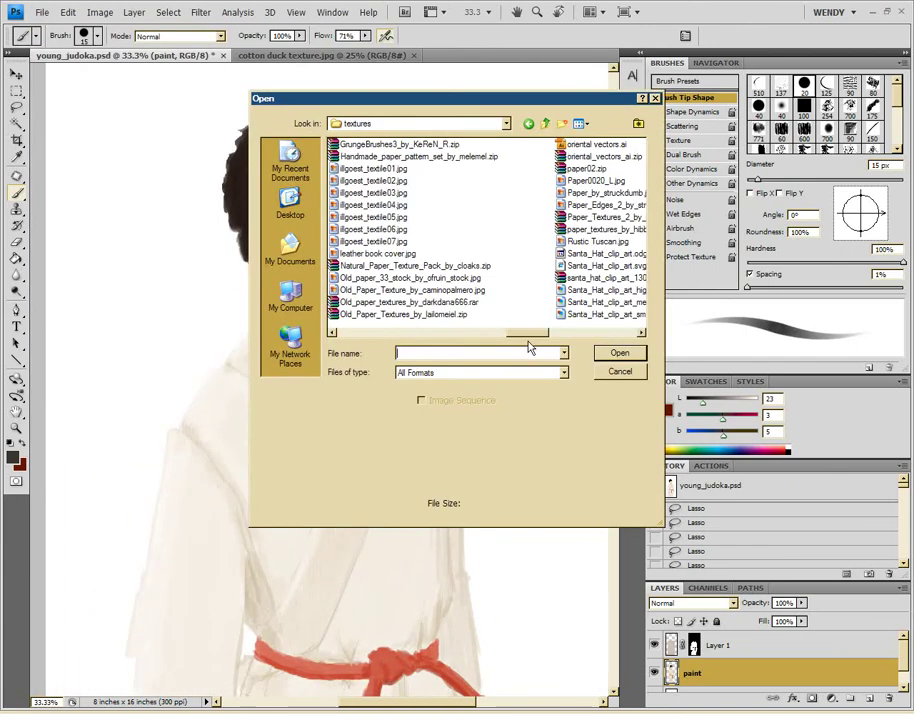
{"action": "left_click", "coordinate": [596, 180]}
{"action": "left_click", "coordinate": [615, 353]}
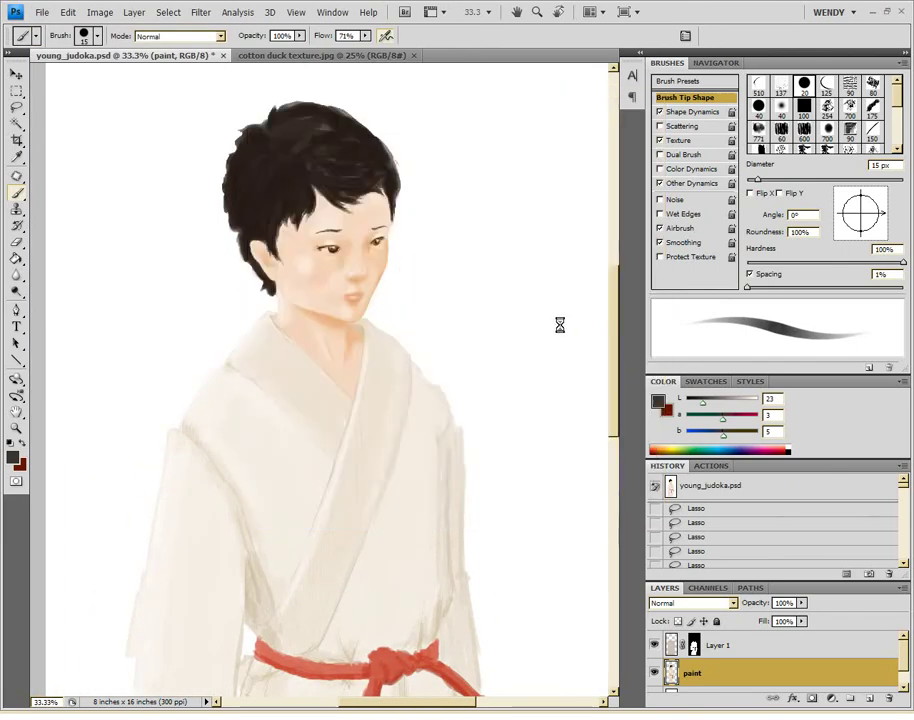
- Copy the left half of the paper into young_judoka and move it below the figure
{"action": "key", "text": "m"}
{"action": "left_click_drag", "start_coordinate": [59, 203], "coordinate": [271, 555]}
{"action": "key", "text": "ctrl+c"}
{"action": "left_click", "coordinate": [130, 55]}
{"action": "key", "text": "ctrl+v"}
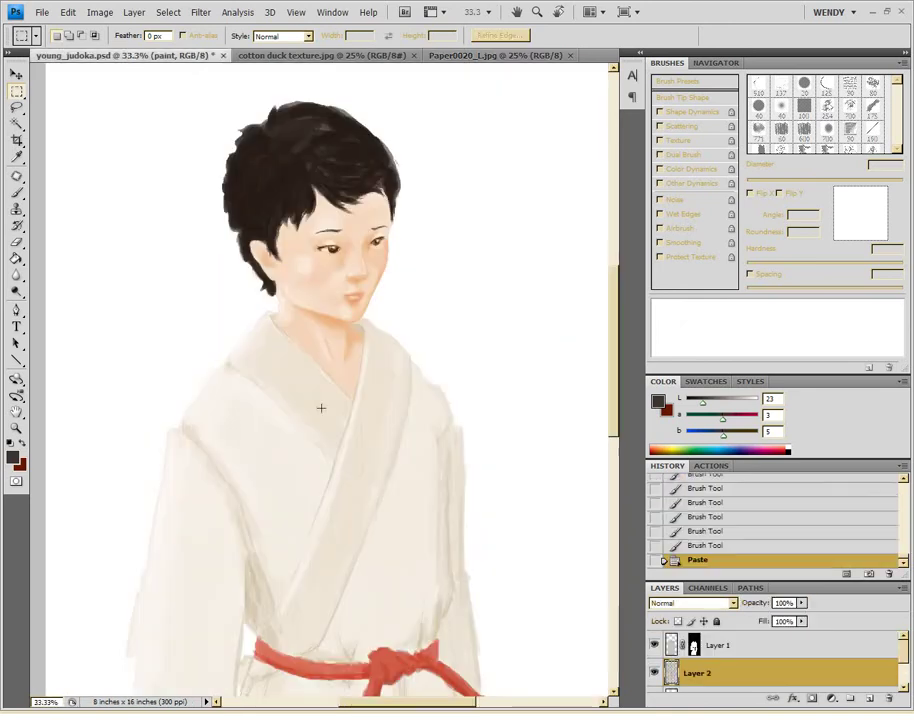
{"action": "left_click_drag", "start_coordinate": [718, 690], "coordinate": [704, 657]}
{"action": "key", "text": "ctrl+bracketleft"}
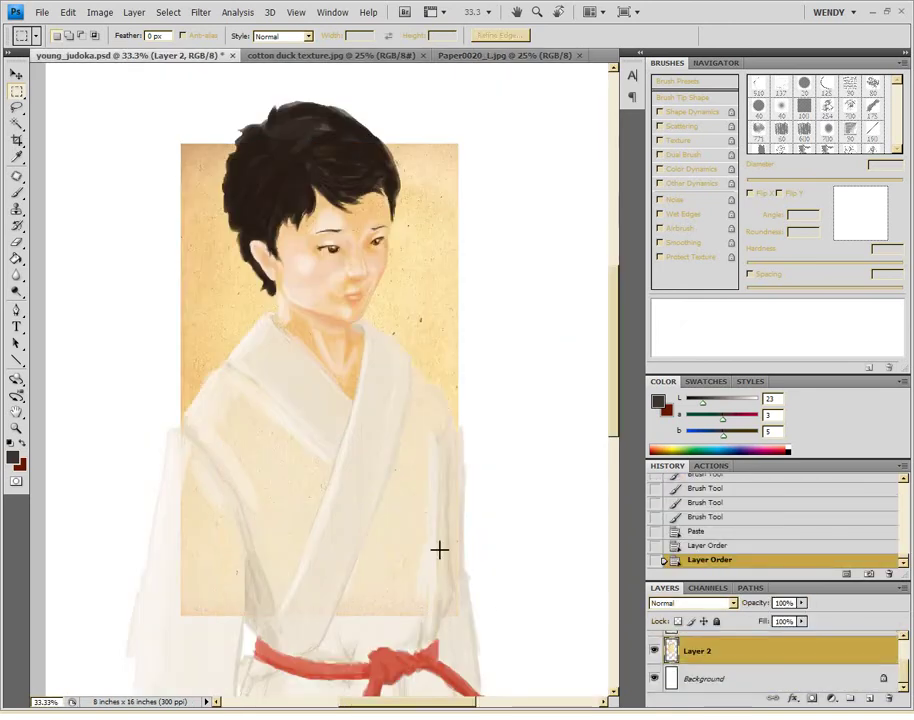
- Stretch and rotate the paper layer with Free Transform to cover the whole canvas
{"action": "key", "text": "ctrl+minus"}
{"action": "key", "text": "ctrl+t"}
{"action": "left_click_drag", "start_coordinate": [373, 267], "coordinate": [300, 522]}
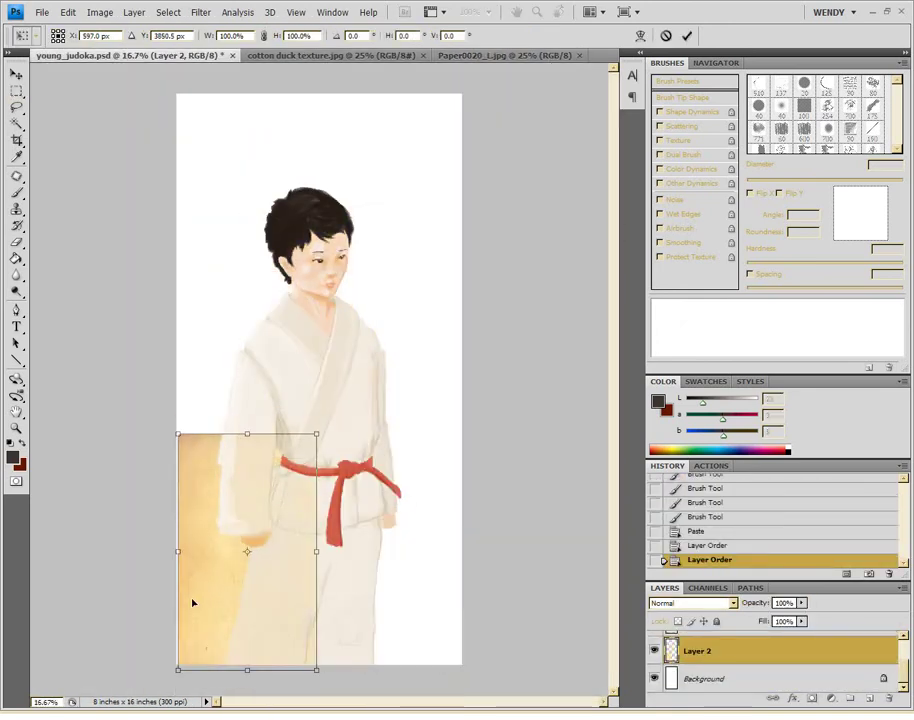
{"action": "left_click_drag", "start_coordinate": [315, 432], "coordinate": [463, 92]}
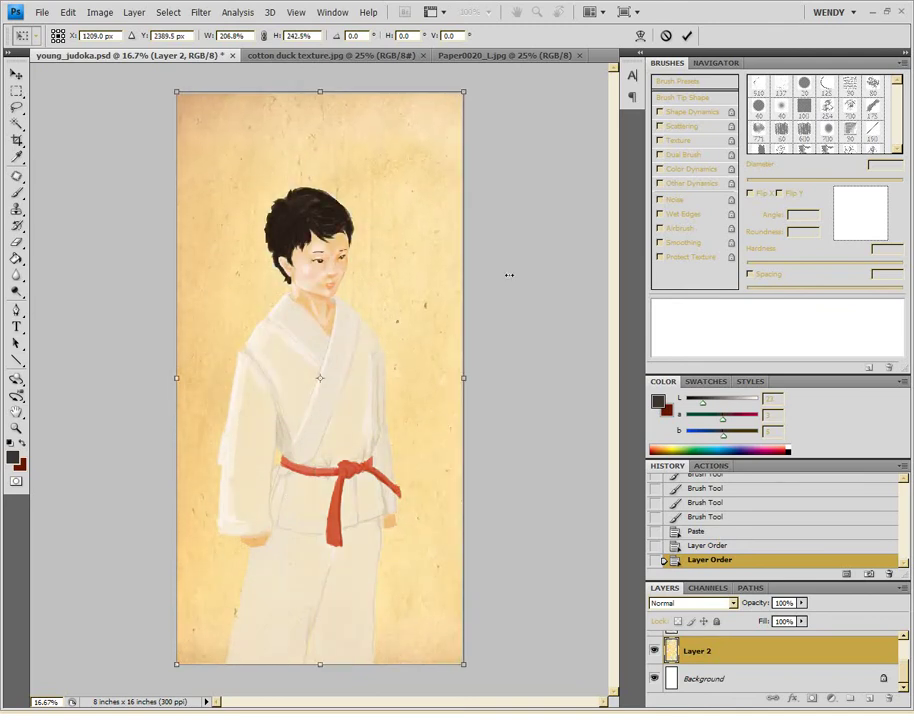
{"action": "left_click", "coordinate": [688, 36]}
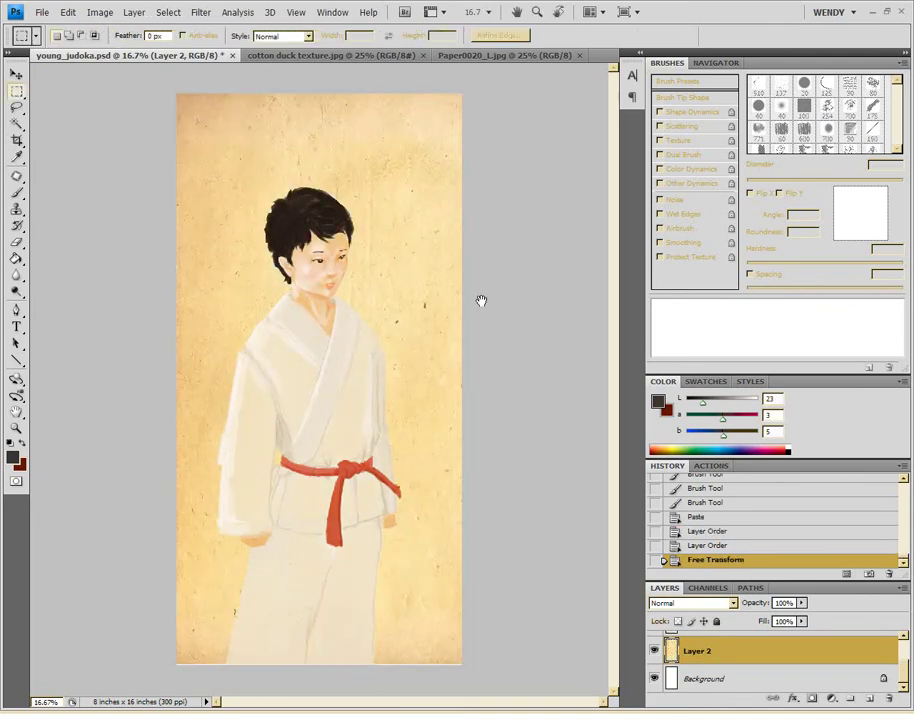
{"action": "key", "text": "ctrl+t"}
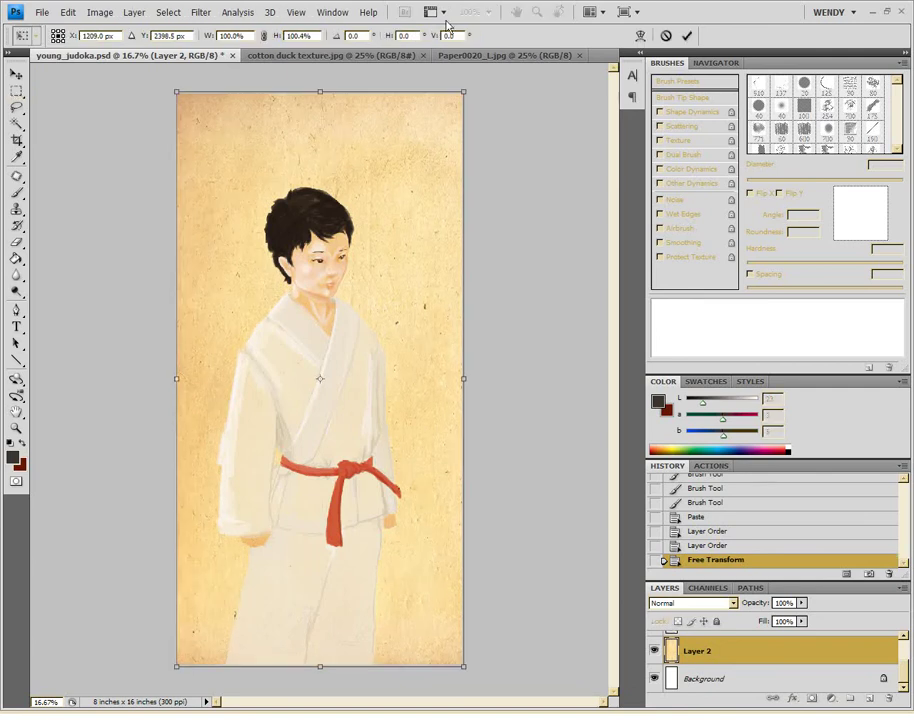
{"action": "key", "text": "Return"}
{"action": "key", "text": "ctrl+t"}
{"action": "mouse_move", "coordinate": [445, 672]}
{"action": "left_mouse_down"}
{"action": "mouse_move", "coordinate": [118, 170]}
{"action": "mouse_move", "coordinate": [154, 155]}
{"action": "left_mouse_up"}
{"action": "key", "text": "Return"}
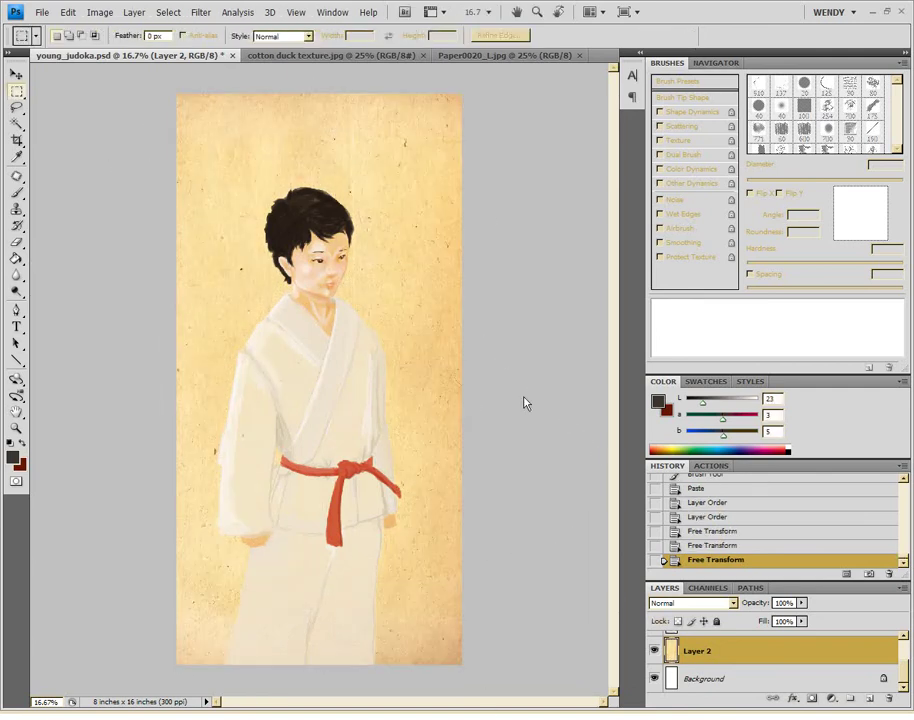
- Add a new empty Layer 3 just below the paint layer
{"action": "scroll", "coordinate": [724, 660], "scroll_direction": "up", "scroll_amount": 1}
{"action": "left_click", "coordinate": [720, 652]}
{"action": "left_click", "coordinate": [870, 703]}
{"action": "key", "text": "ctrl+bracketleft"}
{"action": "key", "text": "ctrl+bracketleft"}
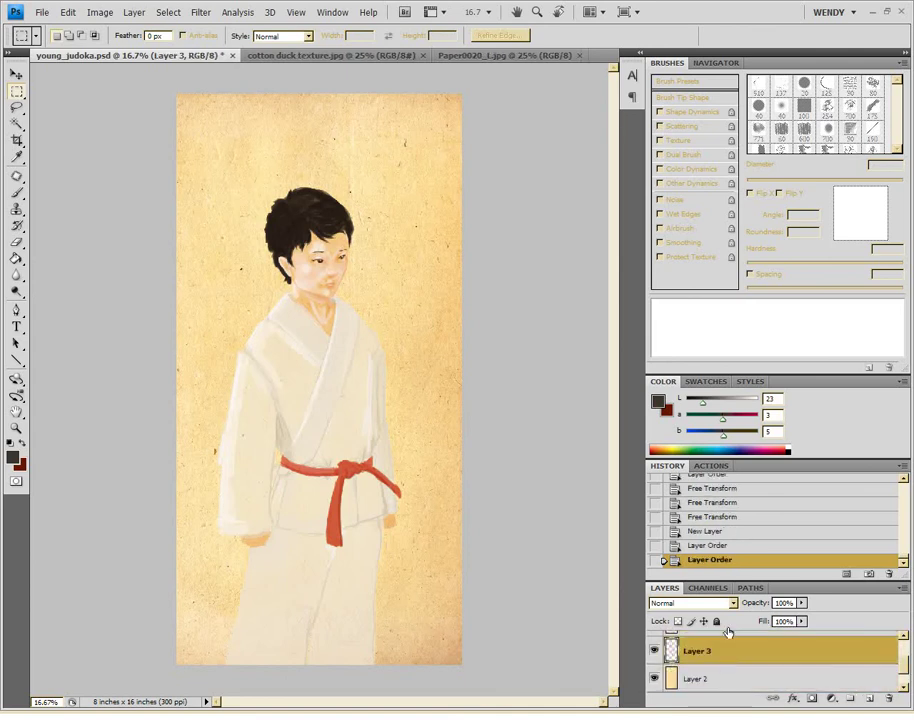
- Set up a larger brush without texture or dynamics, sampling the gi's cream colour
{"action": "key", "text": "b"}
{"action": "left_click", "coordinate": [671, 645], "text": "ctrl"}
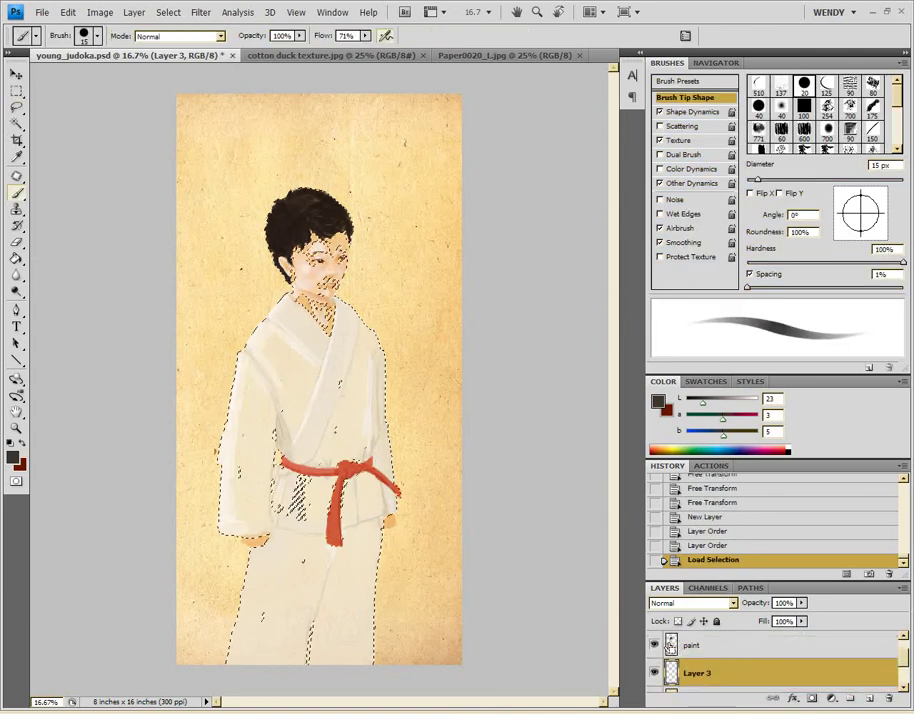
{"action": "key", "text": "ctrl+d"}
{"action": "left_click", "coordinate": [660, 183]}
{"action": "left_click", "coordinate": [660, 140]}
{"action": "left_click", "coordinate": [296, 337], "text": "alt"}
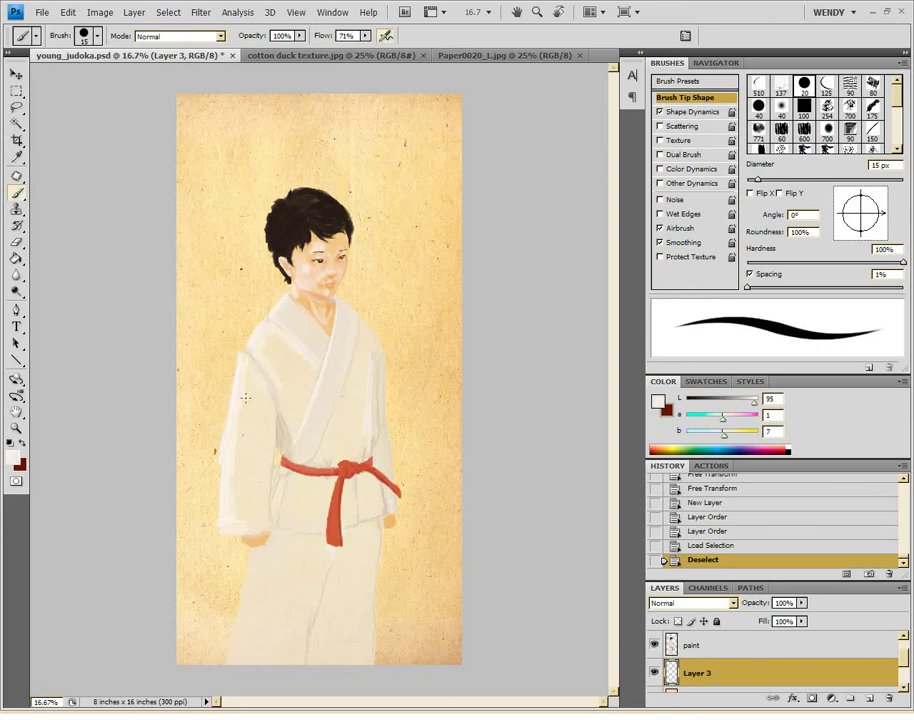
{"action": "key", "text": "bracketright"}
{"action": "key", "text": "bracketright"}
{"action": "key", "text": "bracketright"}
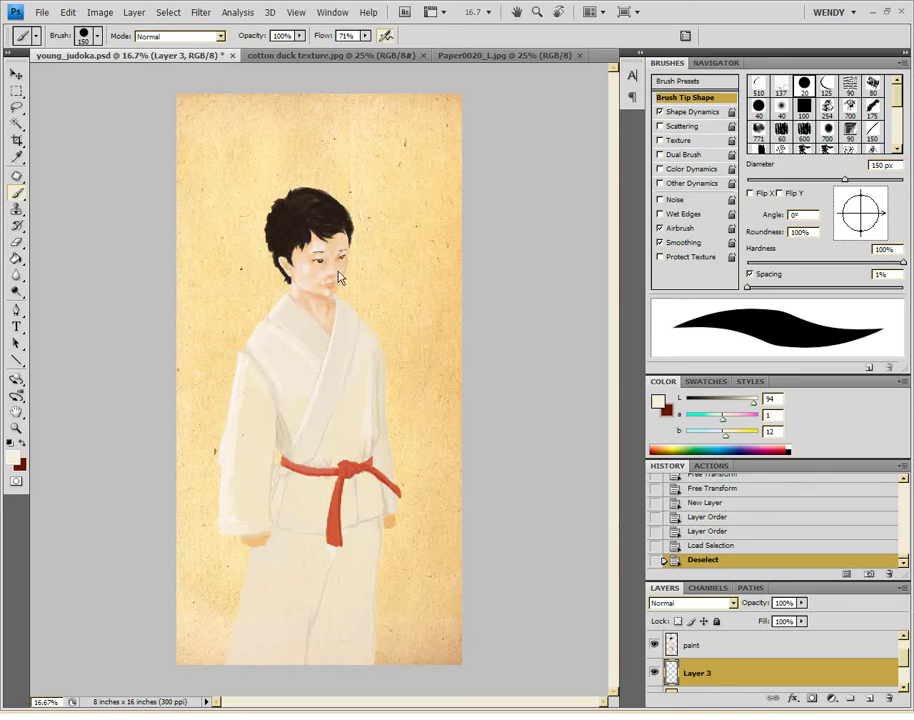
- Raise the layer's lightness to +16 with Hue/Saturation
{"action": "scroll", "coordinate": [332, 245], "scroll_direction": "up", "scroll_amount": 4}
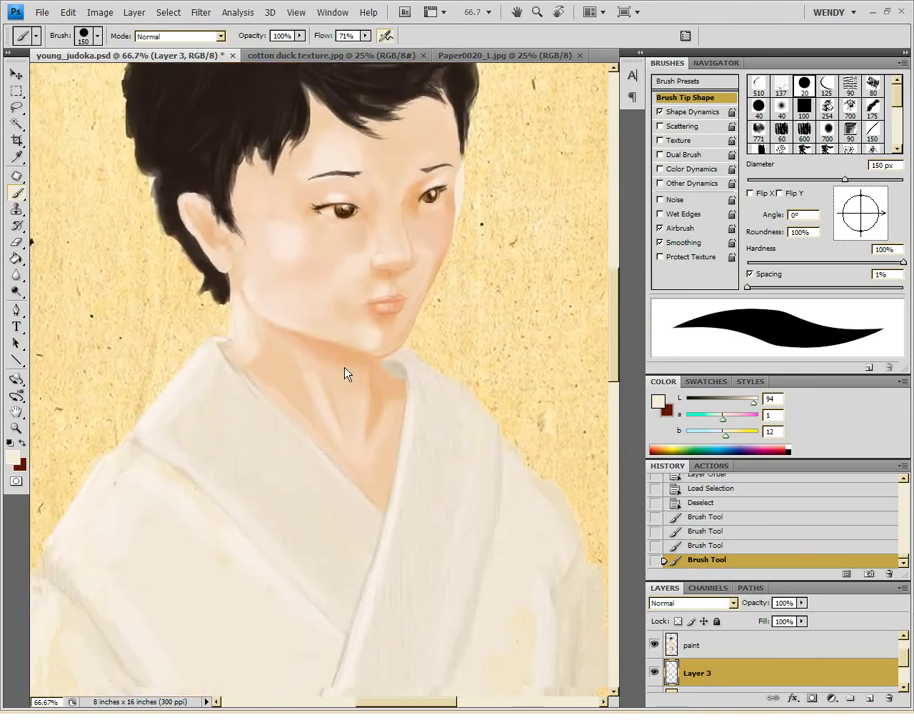
{"action": "key", "text": "ctrl+u"}
{"action": "left_click_drag", "start_coordinate": [514, 556], "coordinate": [522, 563]}
{"action": "key", "text": "Return"}
{"action": "key", "text": "b"}
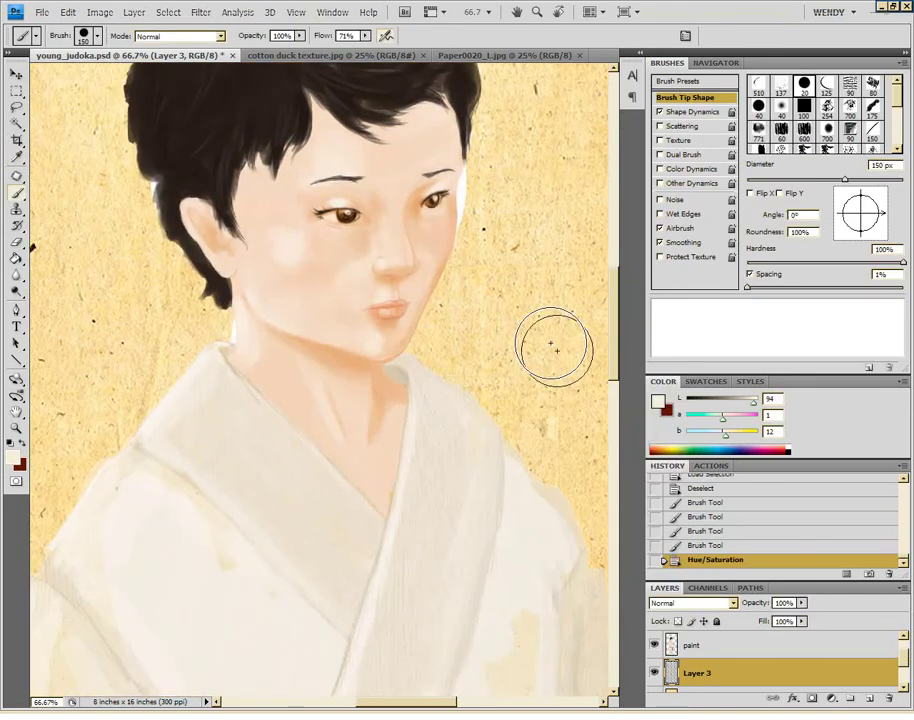
- Paint light cream over the upper robe and down the left sleeve
{"action": "scroll", "coordinate": [404, 342], "scroll_direction": "down", "scroll_amount": 3}
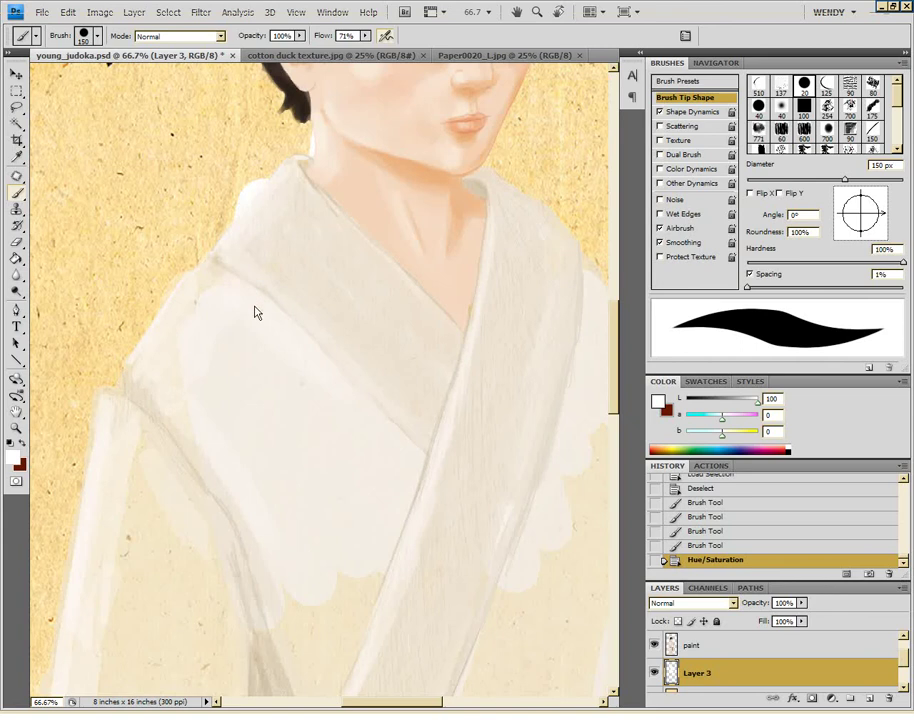
{"action": "left_click_drag", "start_coordinate": [316, 473], "coordinate": [347, 367]}
{"action": "left_click_drag", "start_coordinate": [322, 517], "coordinate": [347, 367]}
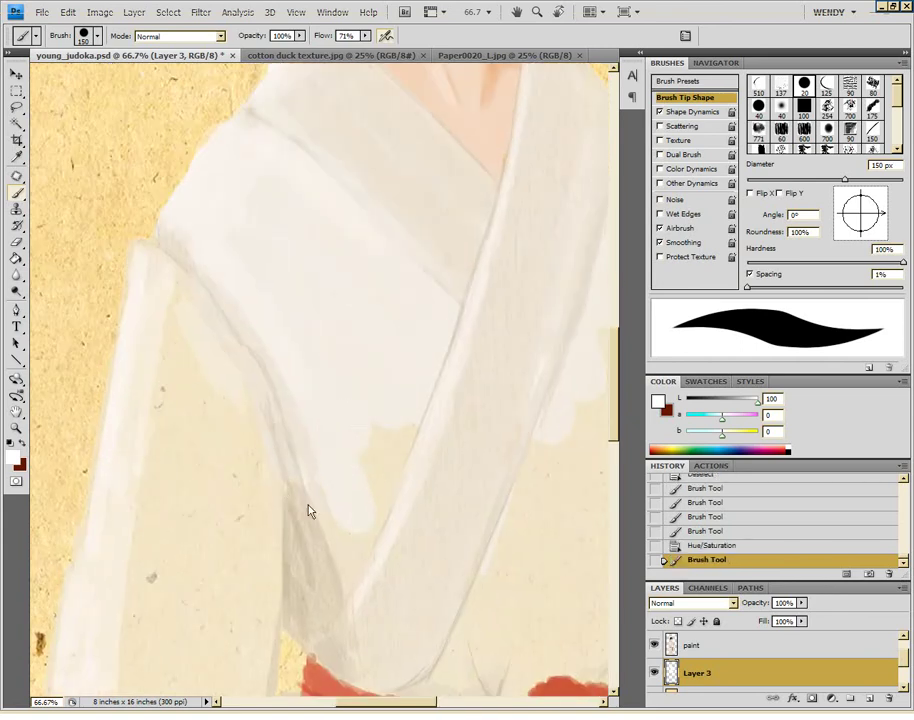
{"action": "left_click_drag", "start_coordinate": [425, 477], "coordinate": [313, 496]}
{"action": "scroll", "coordinate": [313, 496], "scroll_direction": "down", "scroll_amount": 3}
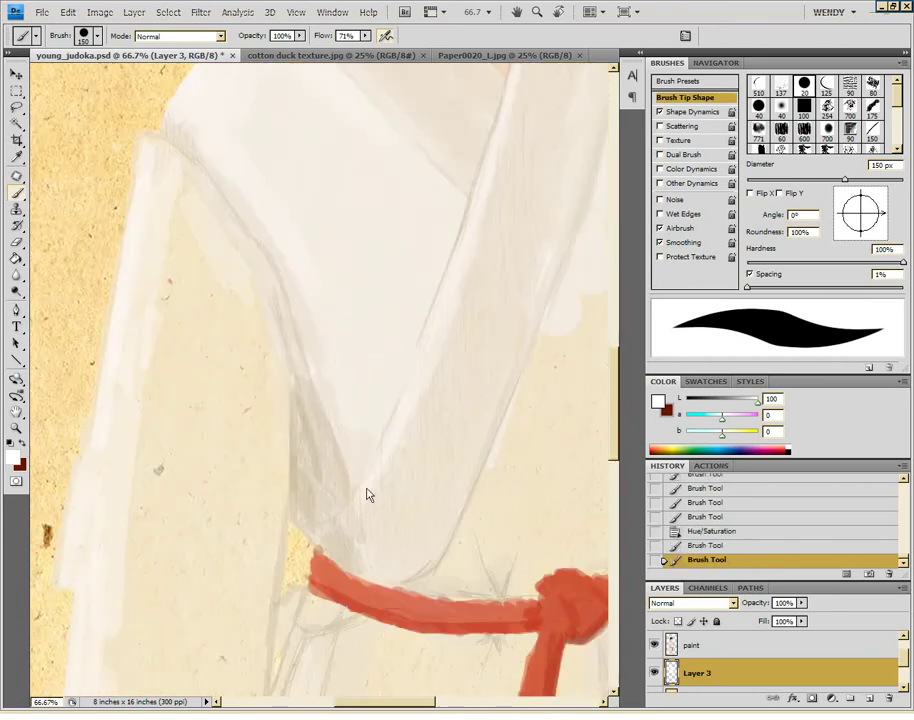
{"action": "left_click_drag", "start_coordinate": [145, 235], "coordinate": [133, 474]}
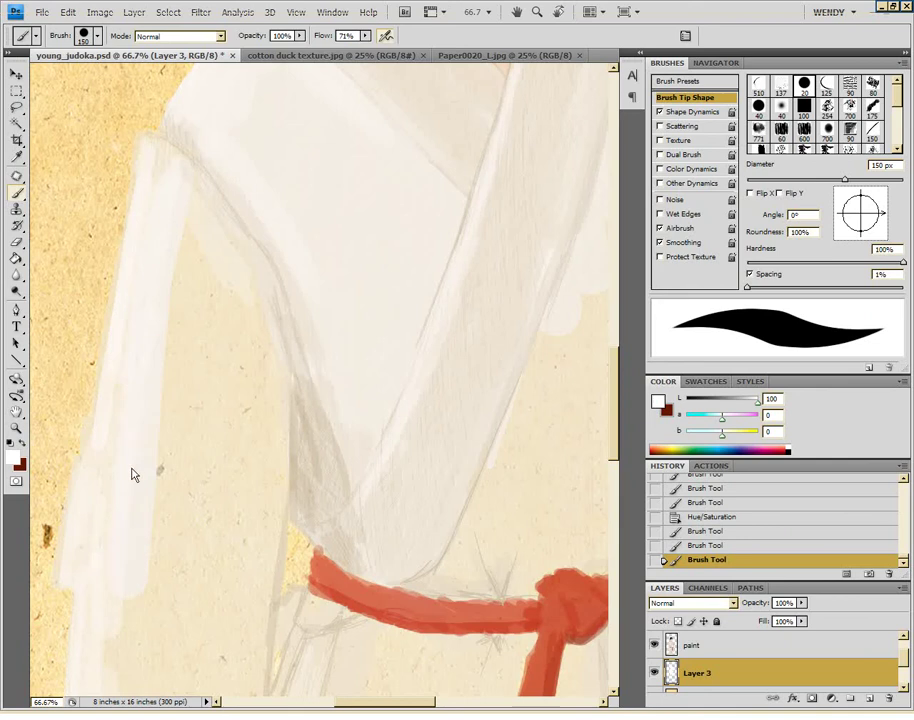
{"action": "left_click_drag", "start_coordinate": [142, 586], "coordinate": [202, 343]}
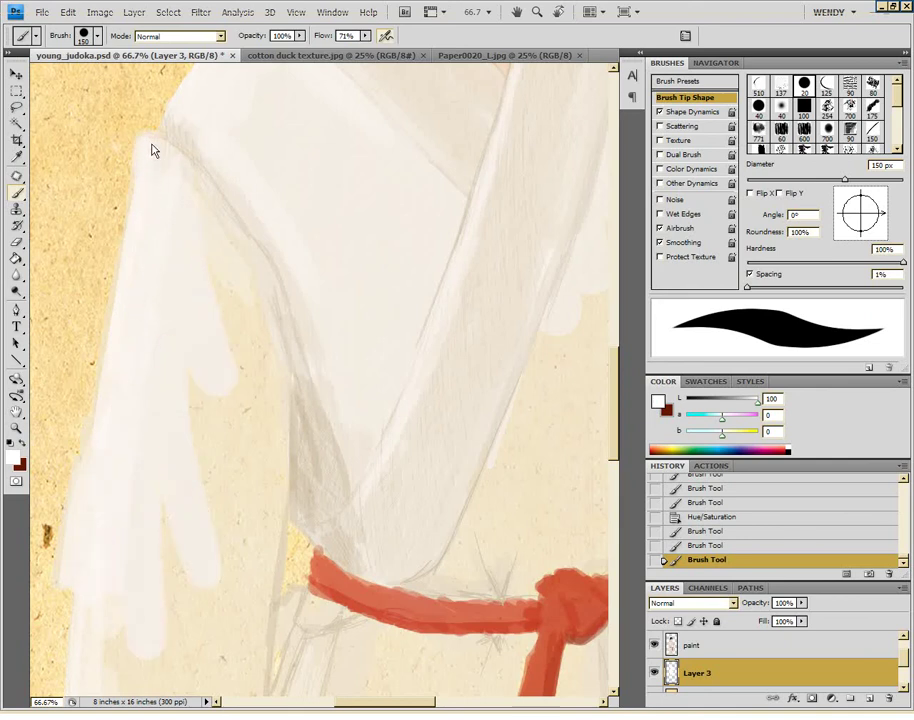
{"action": "mouse_move", "coordinate": [320, 592]}
{"action": "left_mouse_down"}
{"action": "mouse_move", "coordinate": [310, 439]}
{"action": "mouse_move", "coordinate": [282, 278]}
{"action": "mouse_move", "coordinate": [292, 86]}
{"action": "mouse_move", "coordinate": [258, 162]}
{"action": "mouse_move", "coordinate": [230, 379]}
{"action": "mouse_move", "coordinate": [164, 446]}
{"action": "left_mouse_up"}
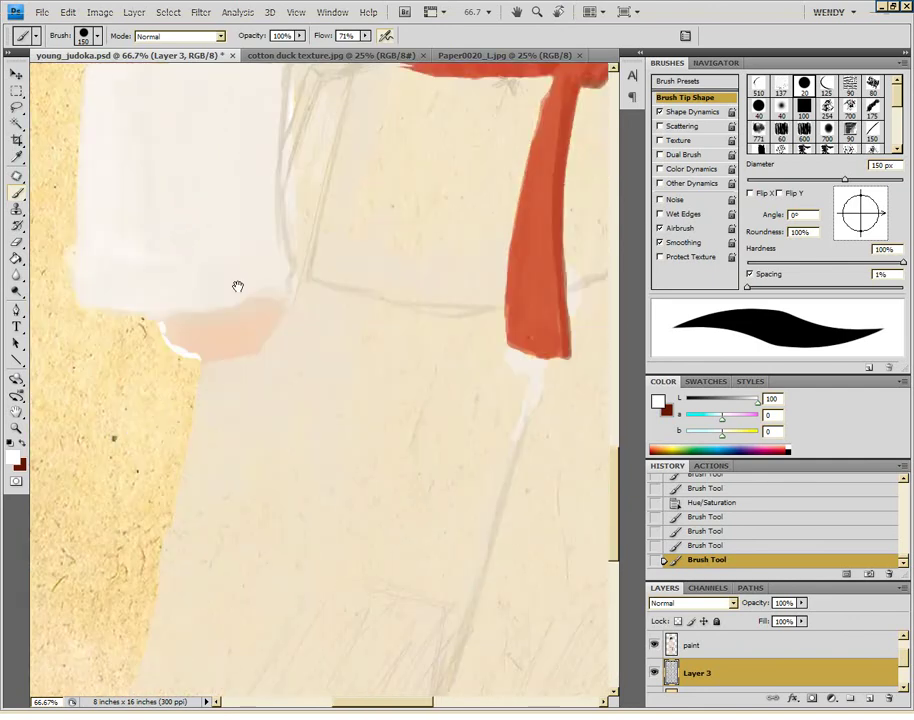
- Sample cream and white from the robe, then paint below the belt and beside it
{"action": "scroll", "coordinate": [414, 208], "scroll_direction": "up", "scroll_amount": 5}
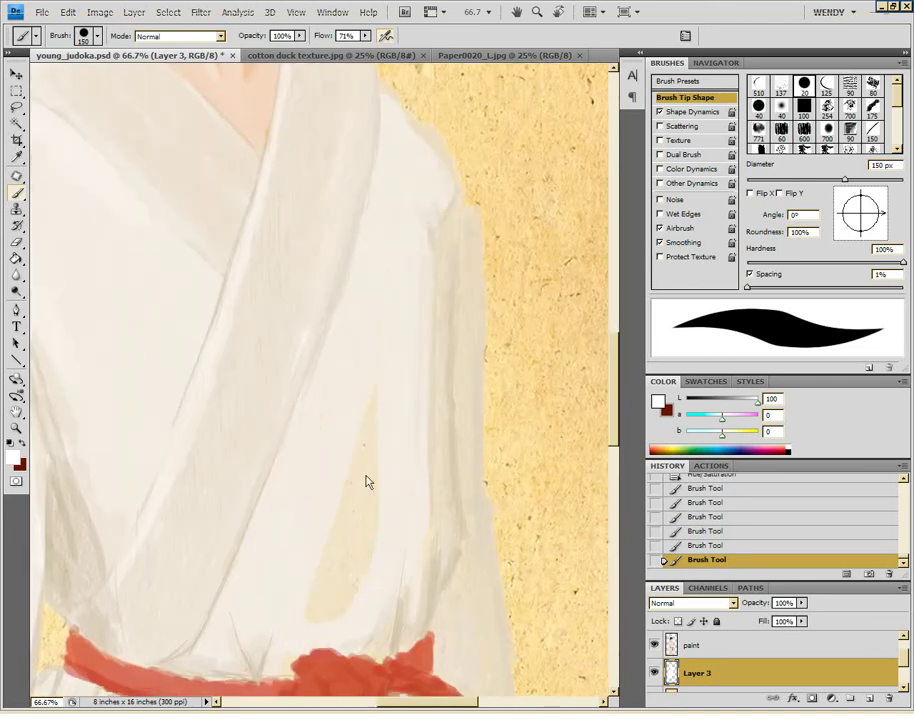
{"action": "left_click", "coordinate": [408, 490], "text": "alt"}
{"action": "scroll", "coordinate": [351, 518], "scroll_direction": "up", "scroll_amount": 3}
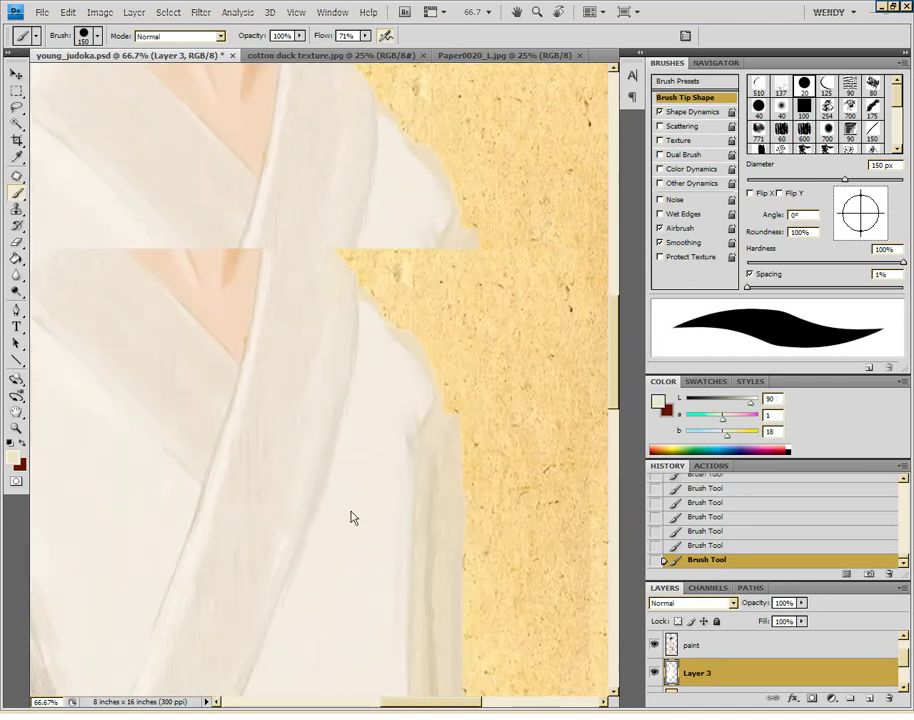
{"action": "scroll", "coordinate": [351, 518], "scroll_direction": "up", "scroll_amount": 3}
{"action": "scroll", "coordinate": [346, 246], "scroll_direction": "down", "scroll_amount": 2}
{"action": "left_click", "coordinate": [346, 246], "text": "alt"}
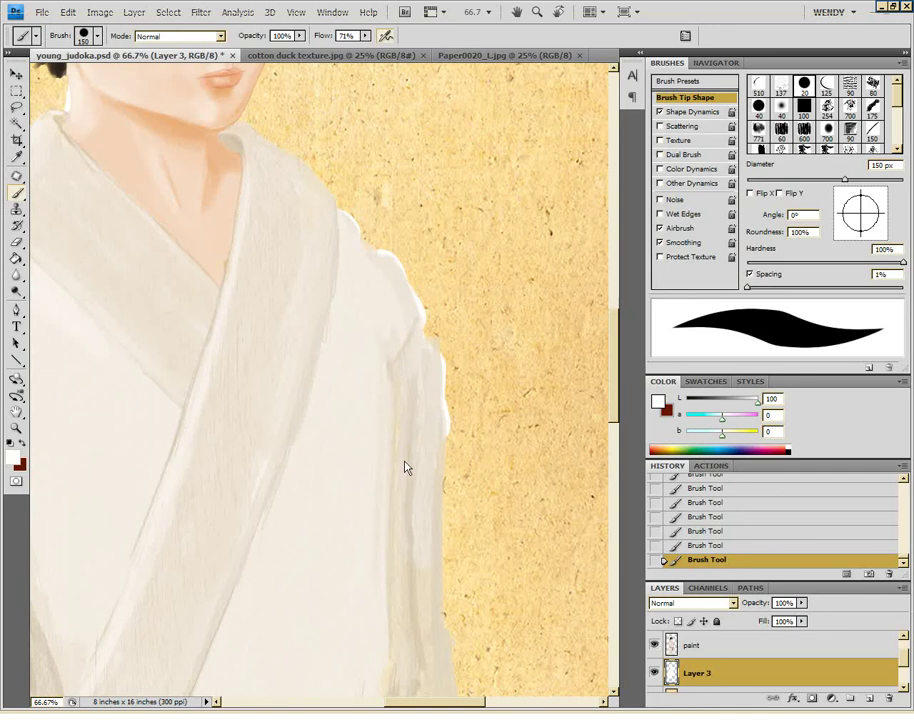
{"action": "scroll", "coordinate": [382, 388], "scroll_direction": "down", "scroll_amount": 3}
{"action": "scroll", "coordinate": [390, 300], "scroll_direction": "down", "scroll_amount": 1}
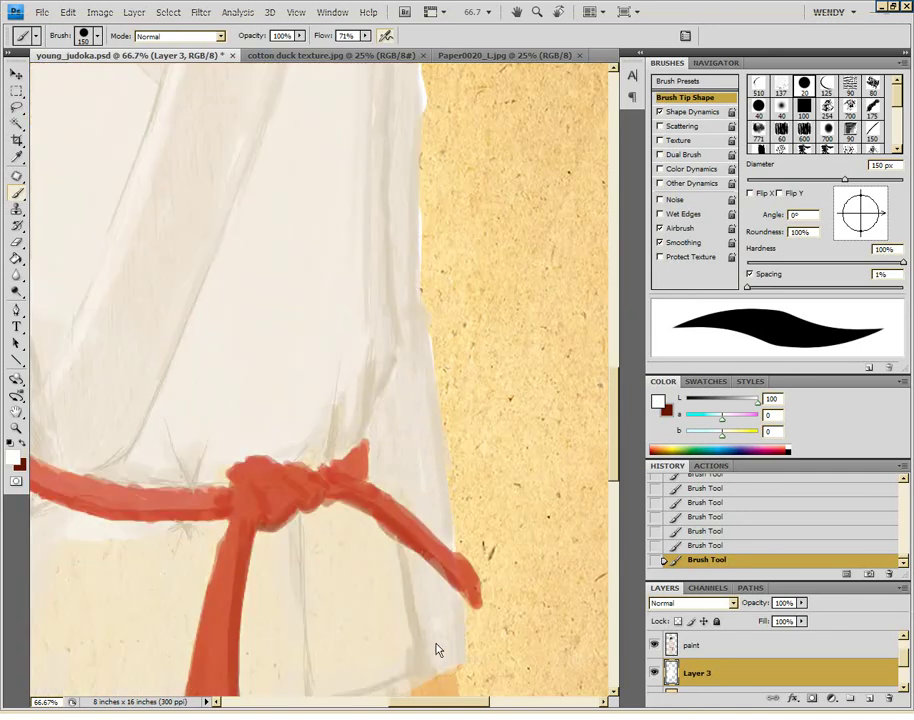
{"action": "scroll", "coordinate": [237, 490], "scroll_direction": "down", "scroll_amount": 1}
{"action": "scroll", "coordinate": [237, 490], "scroll_direction": "left", "scroll_amount": 1}
{"action": "scroll", "coordinate": [351, 535], "scroll_direction": "down", "scroll_amount": 3}
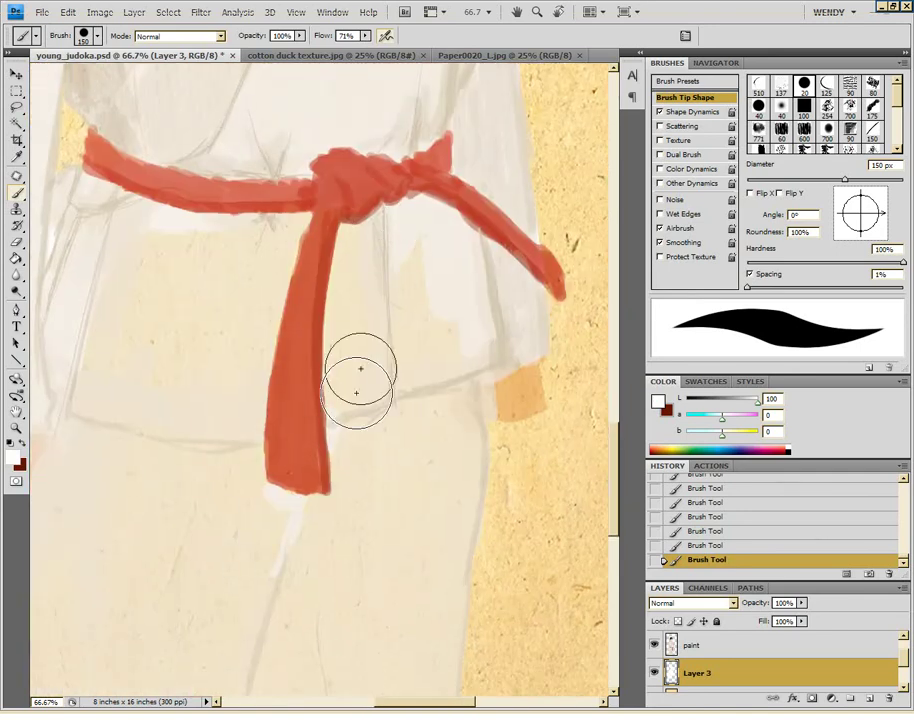
{"action": "left_click_drag", "start_coordinate": [384, 400], "coordinate": [447, 456]}
{"action": "left_click_drag", "start_coordinate": [322, 340], "coordinate": [316, 259]}
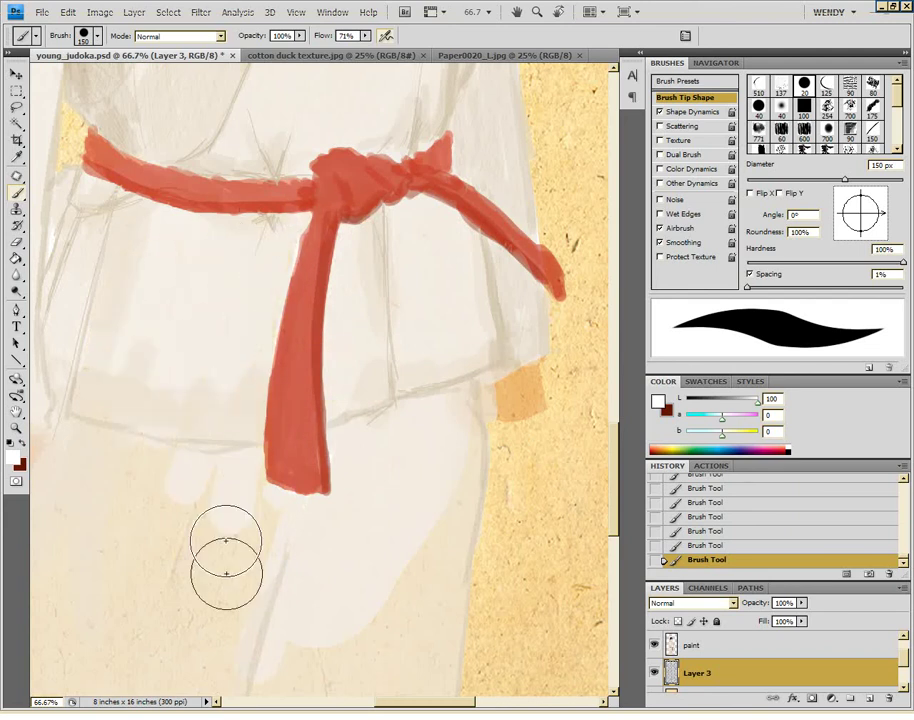
- Cover the tan lower-left robe with cream-white strokes, then pan up to the face
{"action": "left_click_drag", "start_coordinate": [235, 516], "coordinate": [487, 338]}
{"action": "left_click_drag", "start_coordinate": [185, 635], "coordinate": [350, 255]}
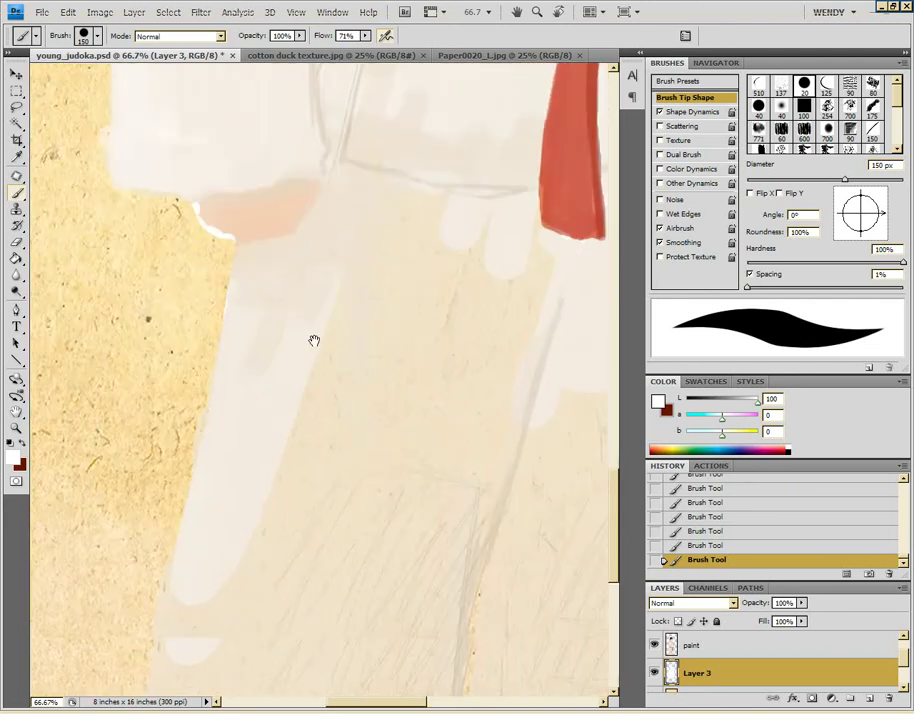
{"action": "left_click_drag", "start_coordinate": [308, 407], "coordinate": [318, 194]}
{"action": "mouse_move", "coordinate": [411, 109]}
{"action": "left_mouse_down"}
{"action": "mouse_move", "coordinate": [333, 380]}
{"action": "mouse_move", "coordinate": [380, 320]}
{"action": "mouse_move", "coordinate": [386, 384]}
{"action": "mouse_move", "coordinate": [559, 168]}
{"action": "mouse_move", "coordinate": [369, 522]}
{"action": "mouse_move", "coordinate": [567, 110]}
{"action": "mouse_move", "coordinate": [459, 271]}
{"action": "mouse_move", "coordinate": [409, 496]}
{"action": "left_mouse_up"}
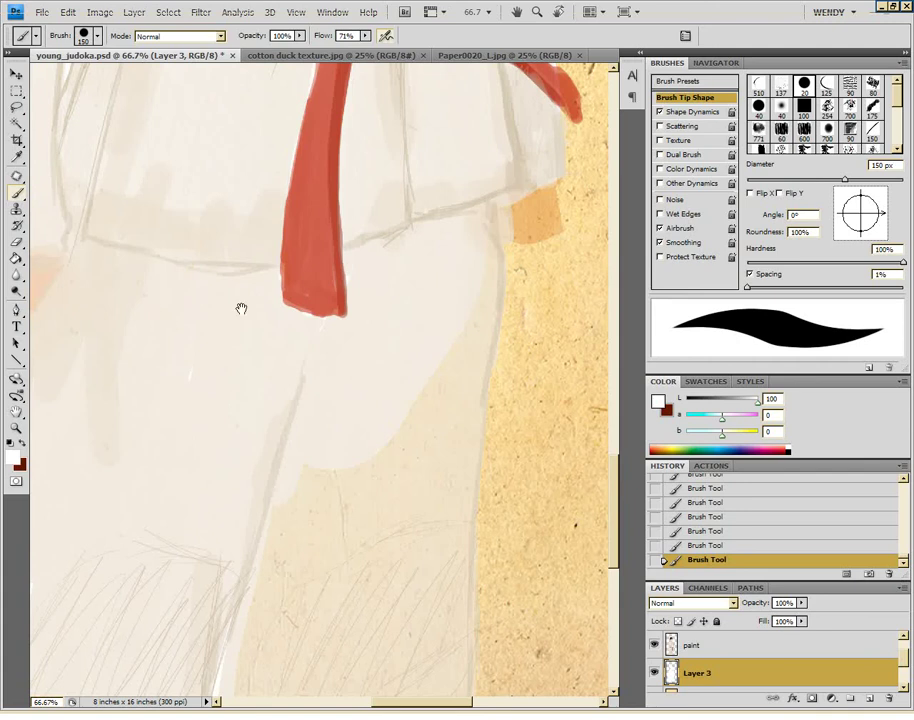
{"action": "scroll", "coordinate": [470, 115], "scroll_direction": "down", "scroll_amount": 3}
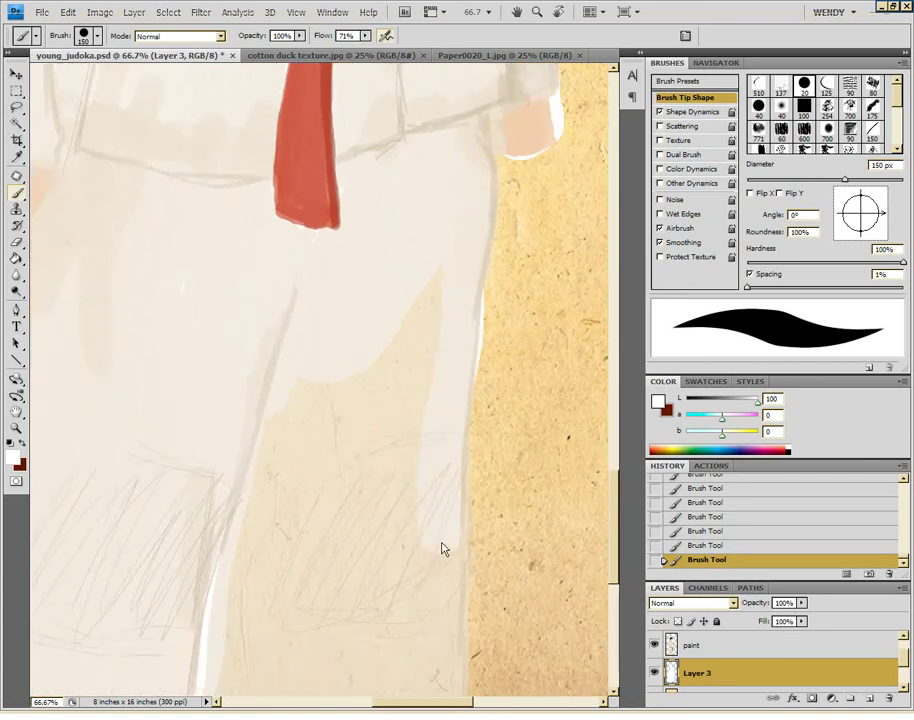
{"action": "scroll", "coordinate": [400, 420], "scroll_direction": "down", "scroll_amount": 5}
{"action": "mouse_move", "coordinate": [251, 441]}
{"action": "left_mouse_down"}
{"action": "mouse_move", "coordinate": [367, 198]}
{"action": "mouse_move", "coordinate": [384, 426]}
{"action": "mouse_move", "coordinate": [345, 510]}
{"action": "mouse_move", "coordinate": [325, 277]}
{"action": "left_mouse_up"}
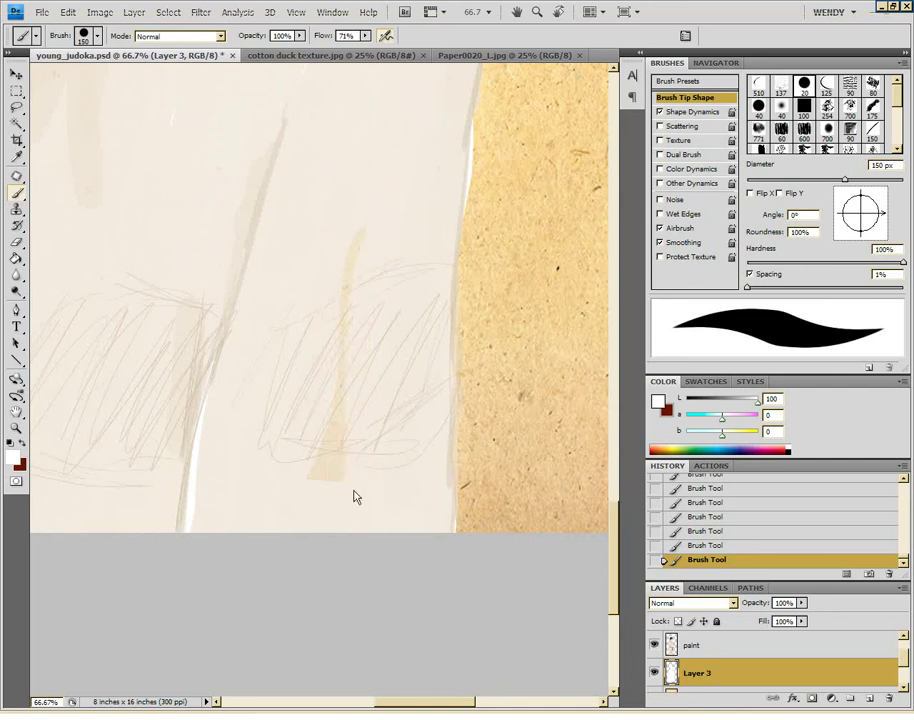
{"action": "left_click_drag", "start_coordinate": [369, 184], "coordinate": [283, 675]}
{"action": "mouse_move", "coordinate": [230, 250]}
{"action": "left_mouse_down"}
{"action": "mouse_move", "coordinate": [216, 545]}
{"action": "mouse_move", "coordinate": [286, 669]}
{"action": "left_mouse_up"}
- At 200% zoom, erase the white streak beside the cheek and repaint the chin and neck edge
{"action": "key", "text": "e"}
{"action": "key", "text": "ctrl+plus"}
{"action": "key", "text": "ctrl+plus"}
{"action": "scroll", "coordinate": [325, 284], "scroll_direction": "up", "scroll_amount": 5}
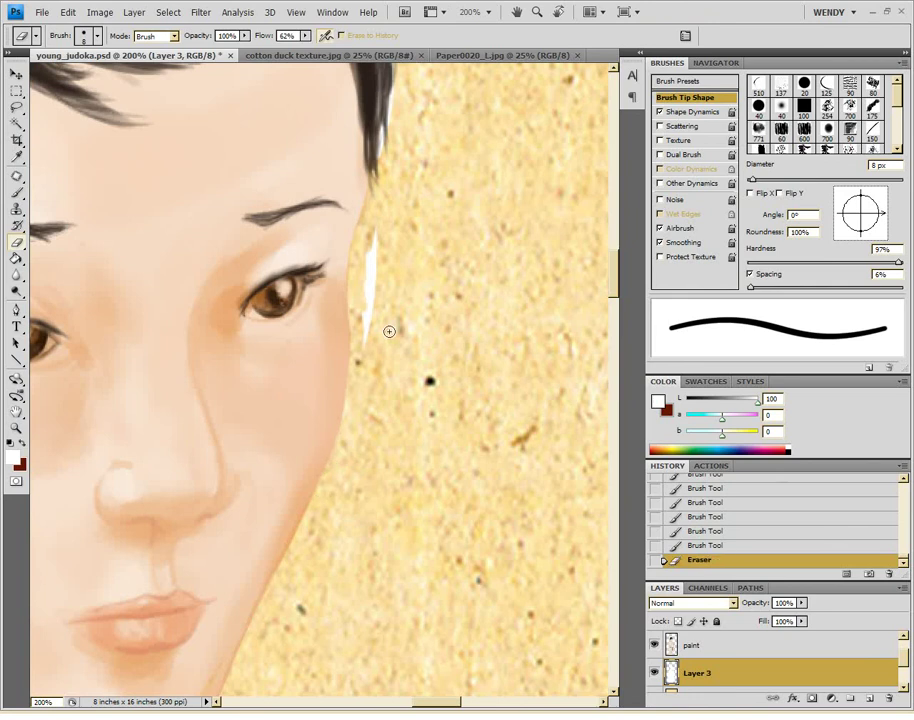
{"action": "left_click_drag", "start_coordinate": [389, 331], "coordinate": [372, 250]}
{"action": "scroll", "coordinate": [388, 265], "scroll_direction": "up", "scroll_amount": 2}
{"action": "scroll", "coordinate": [390, 240], "scroll_direction": "up", "scroll_amount": 3}
{"action": "left_click_drag", "start_coordinate": [410, 336], "coordinate": [453, 167]}
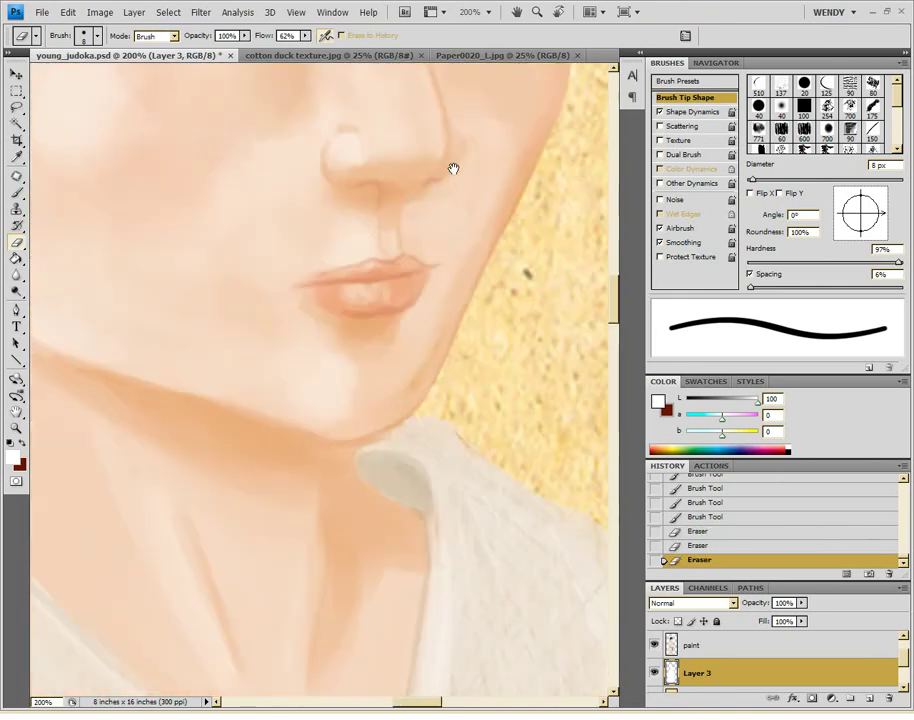
{"action": "key", "text": "b"}
{"action": "left_click", "coordinate": [402, 367]}
{"action": "mouse_move", "coordinate": [366, 436]}
{"action": "left_mouse_down"}
{"action": "mouse_move", "coordinate": [384, 575]}
{"action": "mouse_move", "coordinate": [220, 473]}
{"action": "mouse_move", "coordinate": [224, 500]}
{"action": "mouse_move", "coordinate": [262, 480]}
{"action": "left_mouse_up"}
{"action": "left_click_drag", "start_coordinate": [212, 278], "coordinate": [352, 373]}
- Erase the white fringe along the collar edge with the 8 px eraser
{"action": "key", "text": "e"}
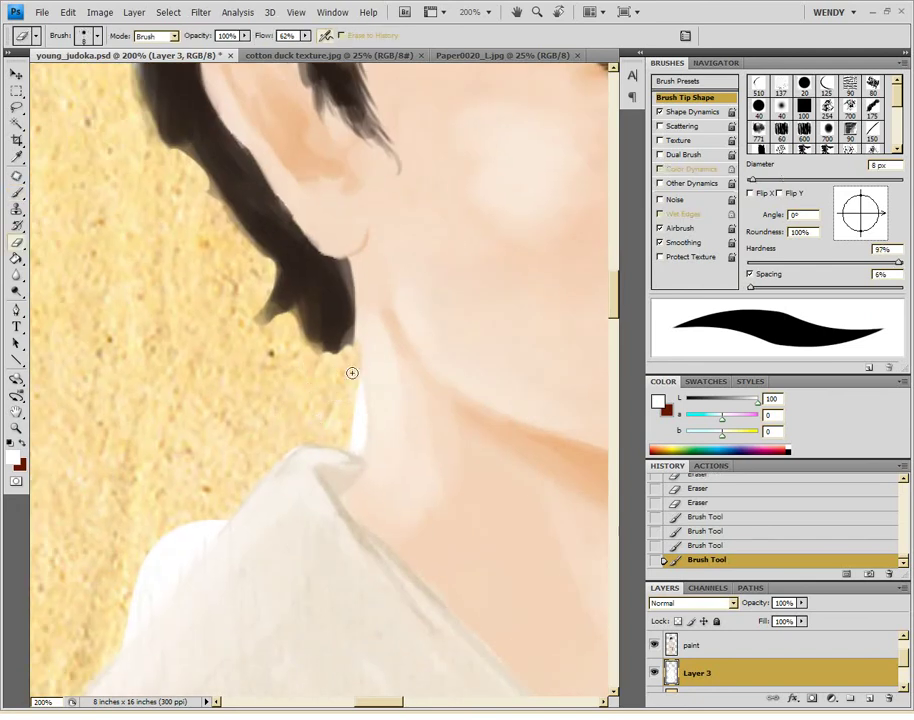
{"action": "left_click_drag", "start_coordinate": [289, 507], "coordinate": [429, 292]}
{"action": "mouse_move", "coordinate": [320, 330]}
{"action": "left_mouse_down"}
{"action": "mouse_move", "coordinate": [251, 468]}
{"action": "mouse_move", "coordinate": [347, 277]}
{"action": "left_mouse_up"}
{"action": "mouse_move", "coordinate": [153, 535]}
{"action": "left_mouse_down"}
{"action": "mouse_move", "coordinate": [220, 518]}
{"action": "mouse_move", "coordinate": [330, 295]}
{"action": "mouse_move", "coordinate": [359, 505]}
{"action": "mouse_move", "coordinate": [349, 443]}
{"action": "left_mouse_up"}
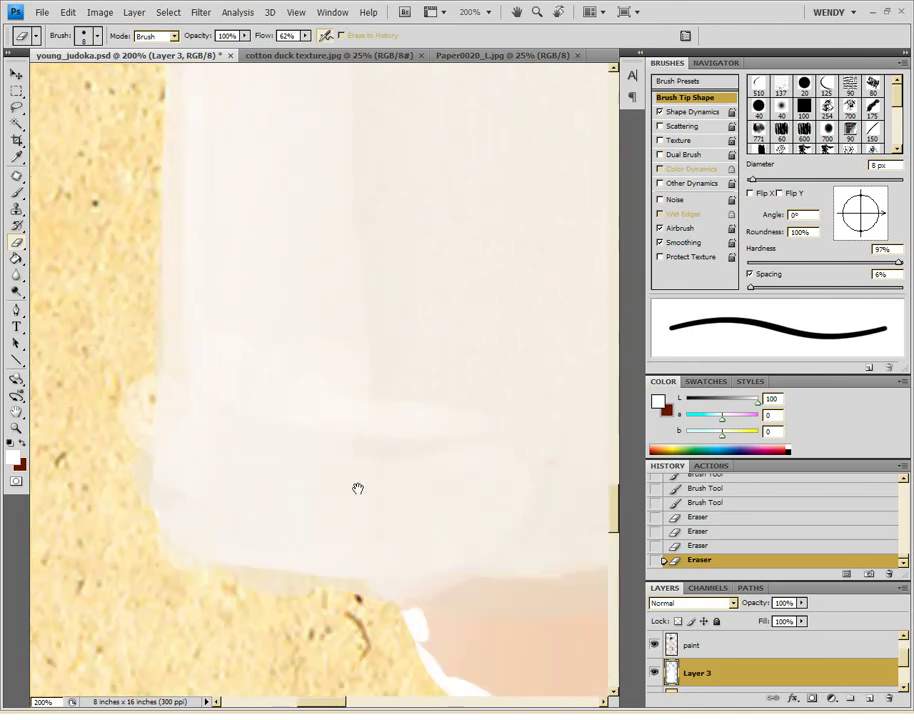
{"action": "left_click_drag", "start_coordinate": [410, 626], "coordinate": [333, 428]}
{"action": "left_click_drag", "start_coordinate": [360, 495], "coordinate": [327, 426]}
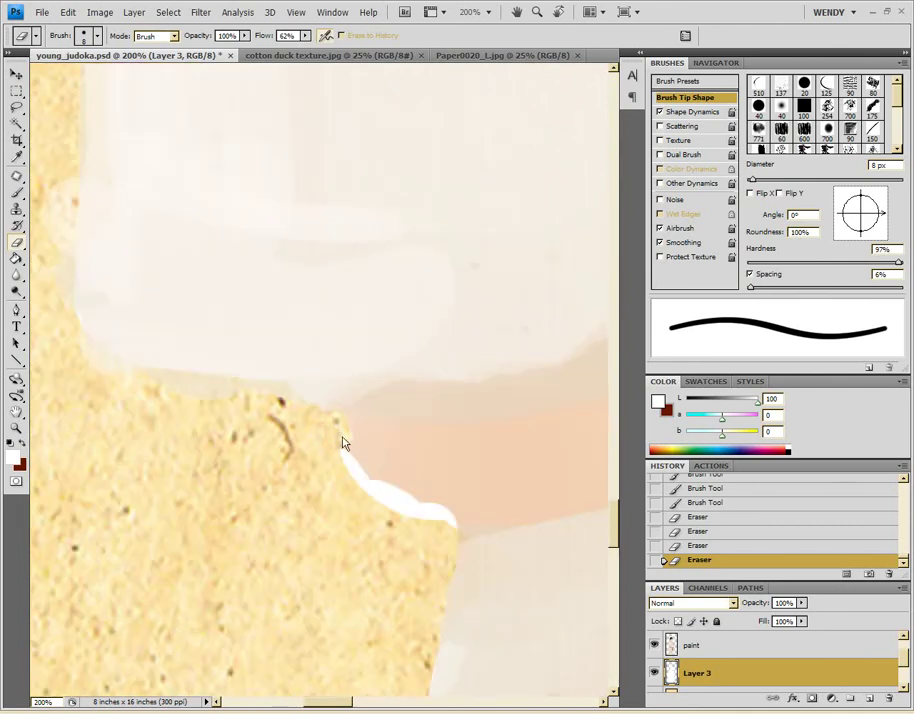
{"action": "mouse_move", "coordinate": [436, 524]}
{"action": "left_mouse_down"}
{"action": "mouse_move", "coordinate": [335, 518]}
{"action": "mouse_move", "coordinate": [526, 500]}
{"action": "mouse_move", "coordinate": [445, 432]}
{"action": "mouse_move", "coordinate": [389, 459]}
{"action": "mouse_move", "coordinate": [383, 290]}
{"action": "left_mouse_up"}
{"action": "left_click_drag", "start_coordinate": [373, 452], "coordinate": [361, 589]}
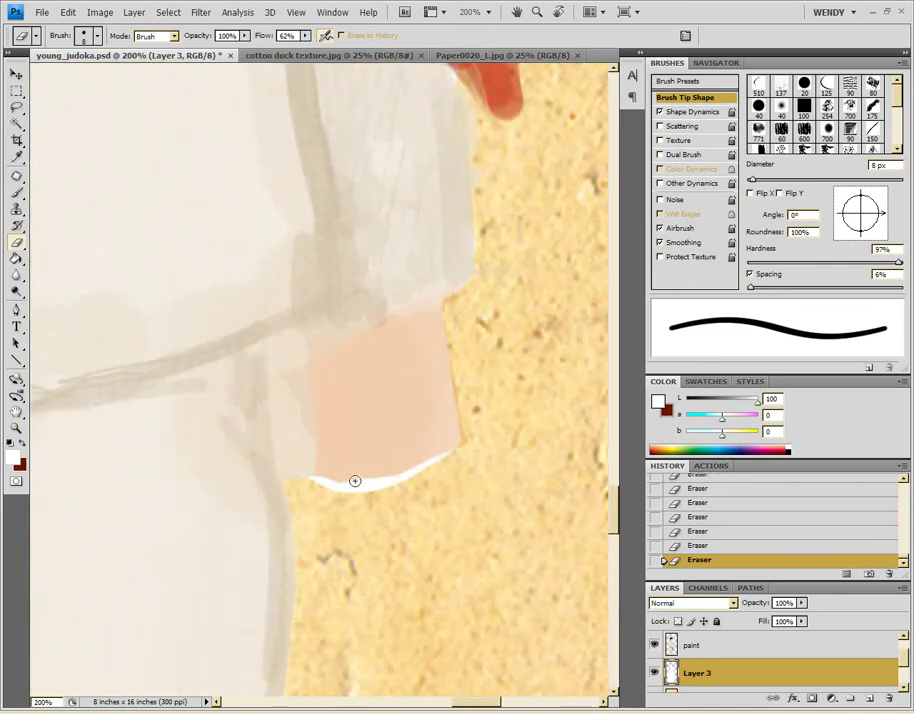
- Erase the white highlights along the robe outline
{"action": "scroll", "coordinate": [433, 470], "scroll_direction": "up", "scroll_amount": 5}
{"action": "scroll", "coordinate": [458, 414], "scroll_direction": "up", "scroll_amount": 5}
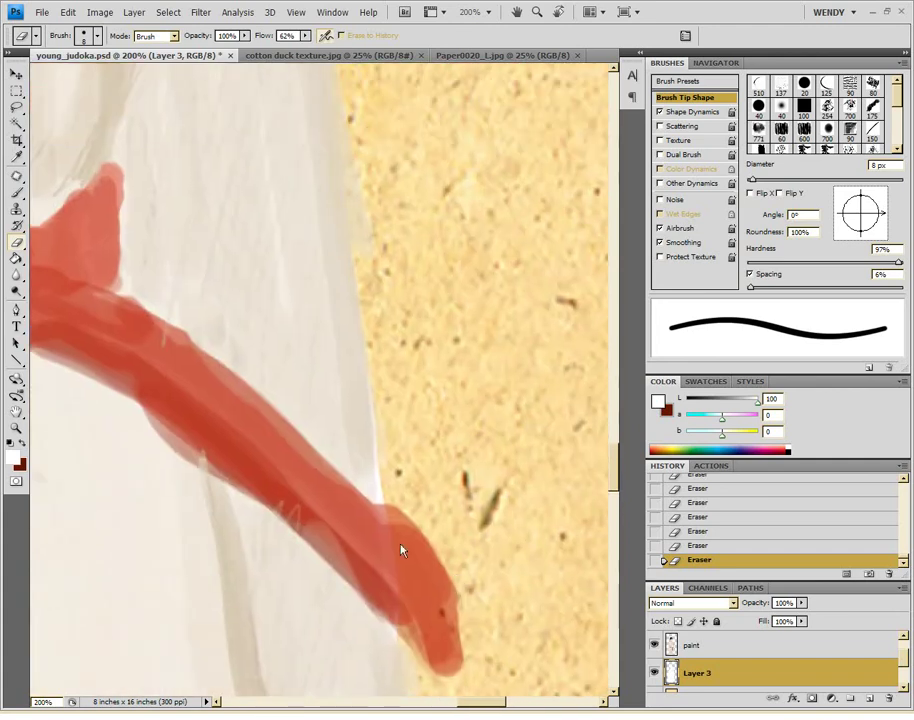
{"action": "scroll", "coordinate": [400, 480], "scroll_direction": "up", "scroll_amount": 5}
{"action": "scroll", "coordinate": [372, 330], "scroll_direction": "up", "scroll_amount": 3}
{"action": "scroll", "coordinate": [365, 320], "scroll_direction": "up", "scroll_amount": 3}
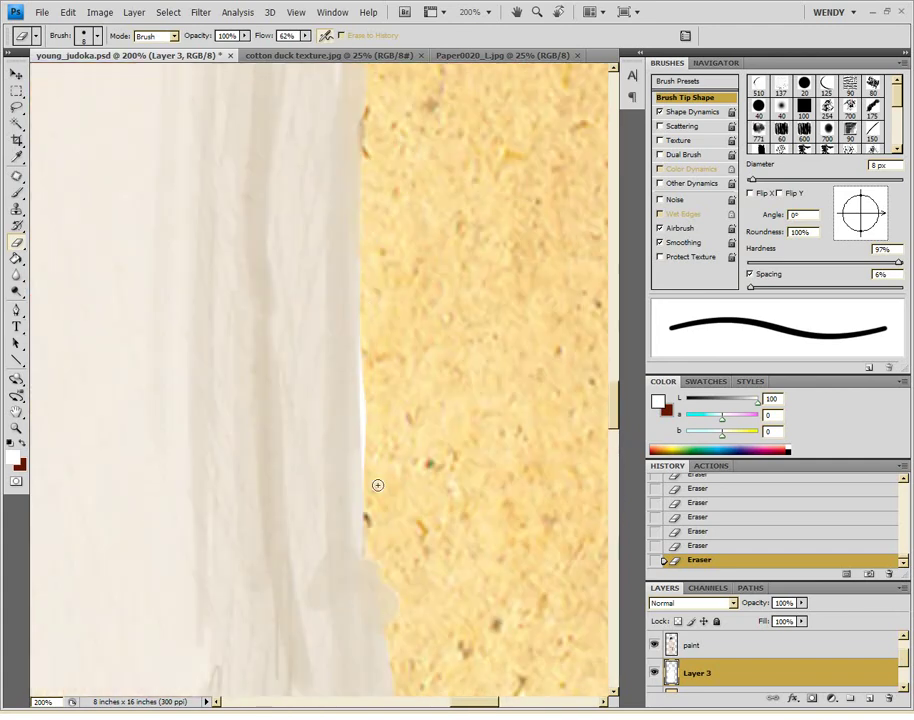
{"action": "scroll", "coordinate": [375, 480], "scroll_direction": "up", "scroll_amount": 3}
{"action": "scroll", "coordinate": [406, 402], "scroll_direction": "up", "scroll_amount": 3}
{"action": "left_click_drag", "start_coordinate": [299, 297], "coordinate": [342, 351]}
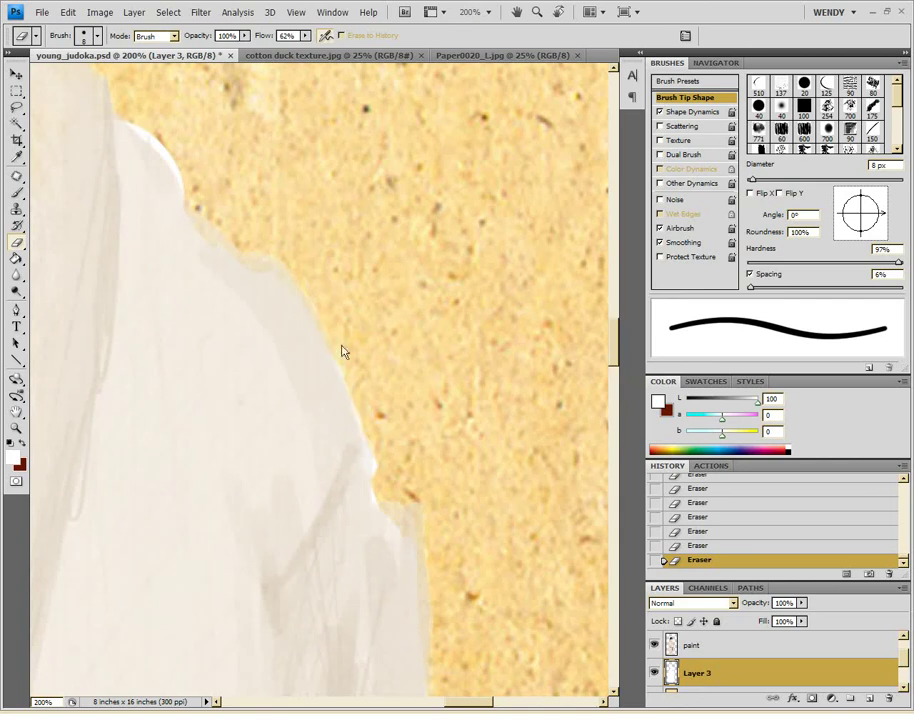
- Enlarge the eraser to 30 px
{"action": "scroll", "coordinate": [400, 490], "scroll_direction": "up", "scroll_amount": 3}
{"action": "scroll", "coordinate": [330, 370], "scroll_direction": "up", "scroll_amount": 3}
{"action": "scroll", "coordinate": [330, 318], "scroll_direction": "up", "scroll_amount": 3}
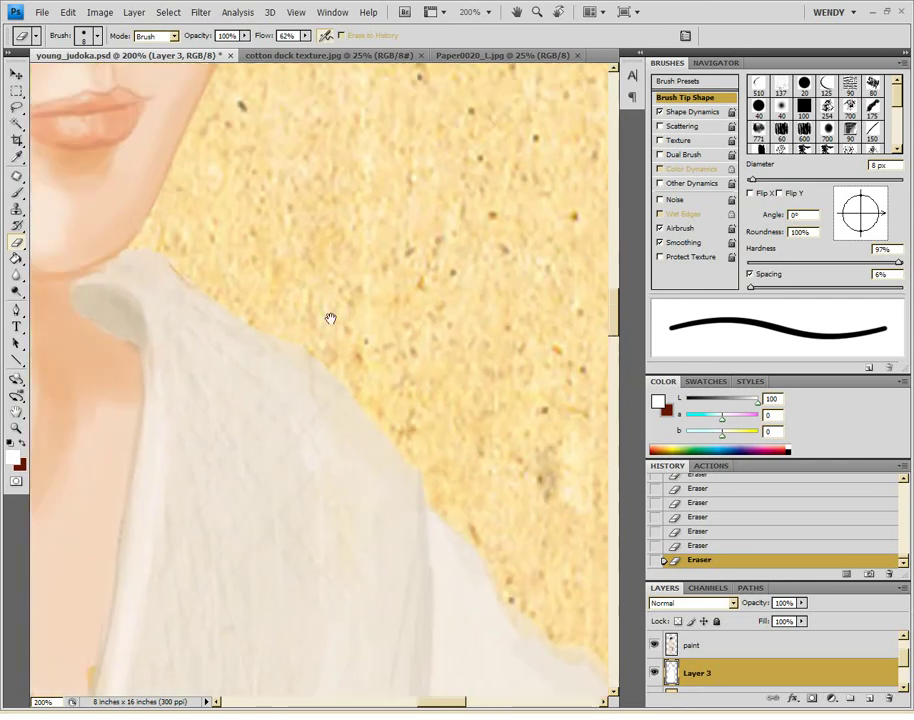
{"action": "scroll", "coordinate": [400, 320], "scroll_direction": "up", "scroll_amount": 3}
{"action": "scroll", "coordinate": [456, 323], "scroll_direction": "down", "scroll_amount": 3}
{"action": "scroll", "coordinate": [262, 270], "scroll_direction": "up", "scroll_amount": 1}
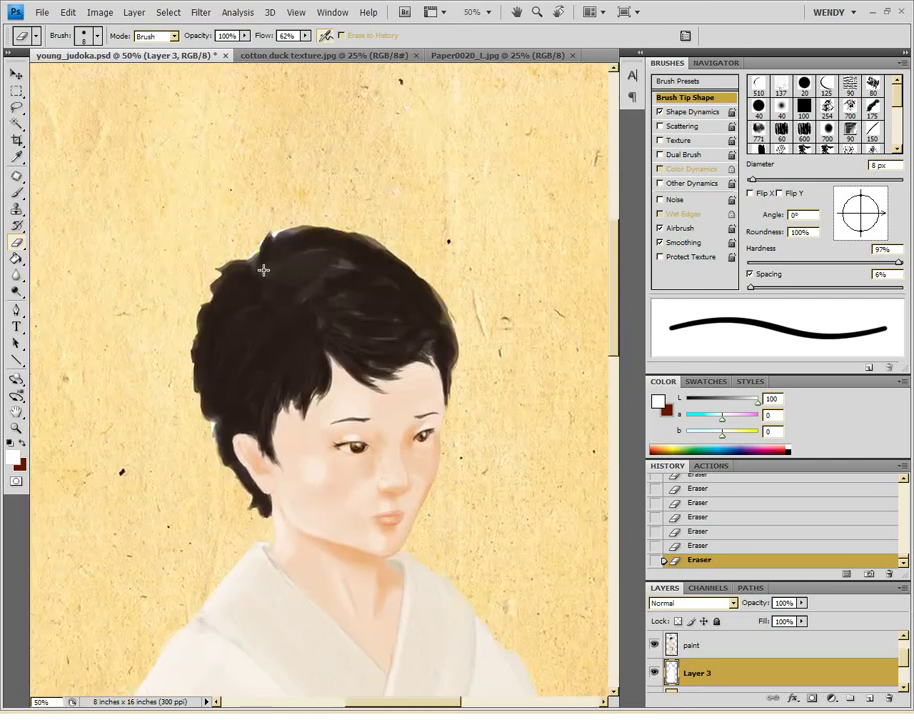
{"action": "key", "text": "bracketright"}
{"action": "key", "text": "bracketright"}
{"action": "key", "text": "bracketright"}
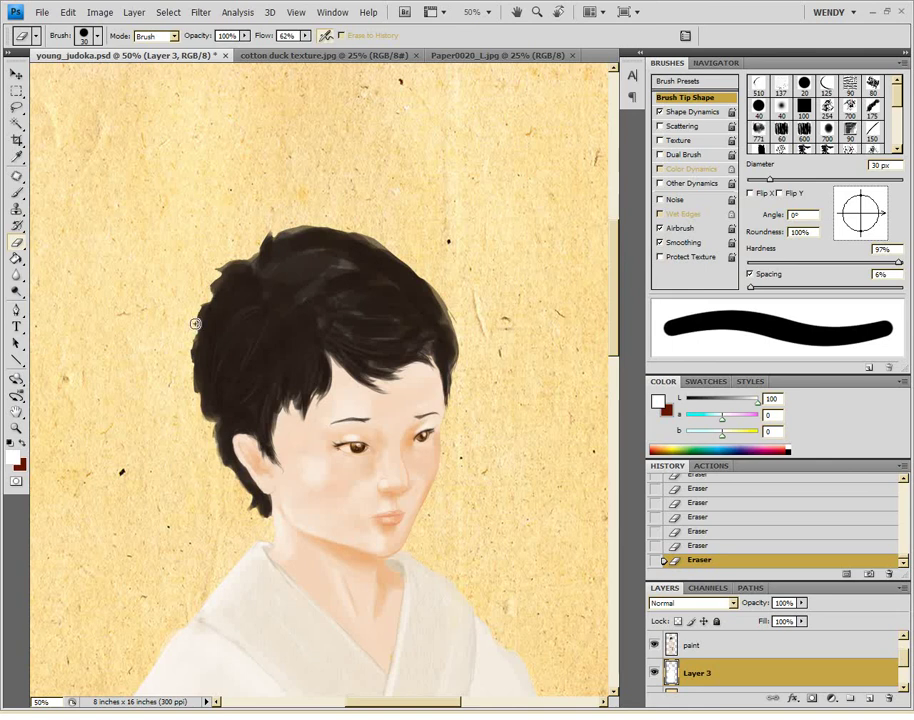
{"action": "scroll", "coordinate": [366, 269], "scroll_direction": "down", "scroll_amount": 5}
{"action": "scroll", "coordinate": [359, 133], "scroll_direction": "down", "scroll_amount": 5}
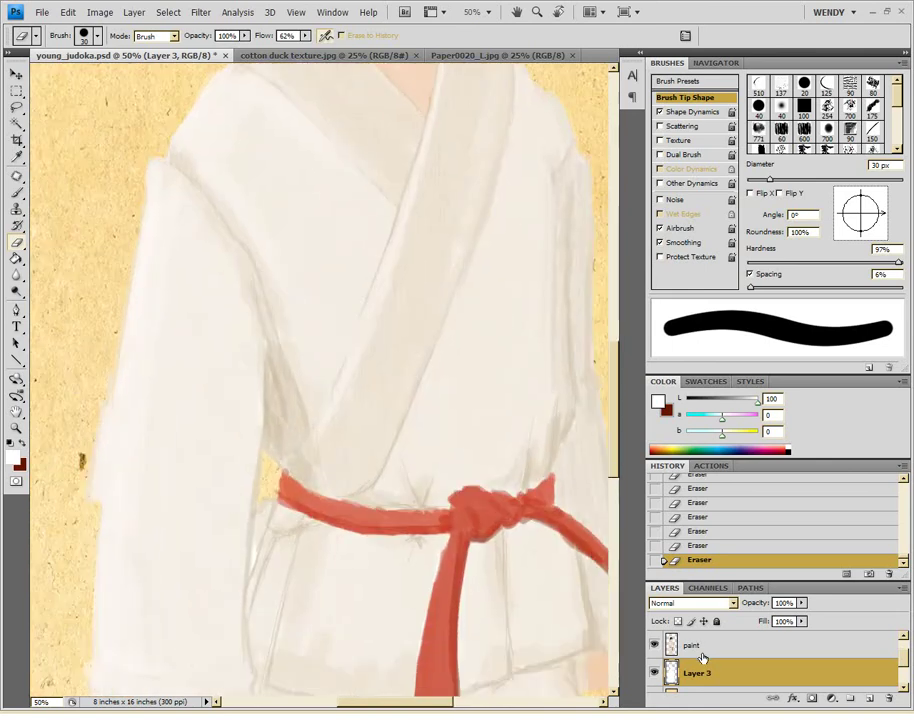
- Merge Layer 3 down into the paint layer and set it to Multiply
{"action": "left_click", "coordinate": [690, 645], "text": "ctrl"}
{"action": "key", "text": "ctrl+e"}
{"action": "scroll", "coordinate": [384, 511], "scroll_direction": "up", "scroll_amount": 3}
{"action": "left_click", "coordinate": [693, 603]}
{"action": "left_click", "coordinate": [680, 302]}
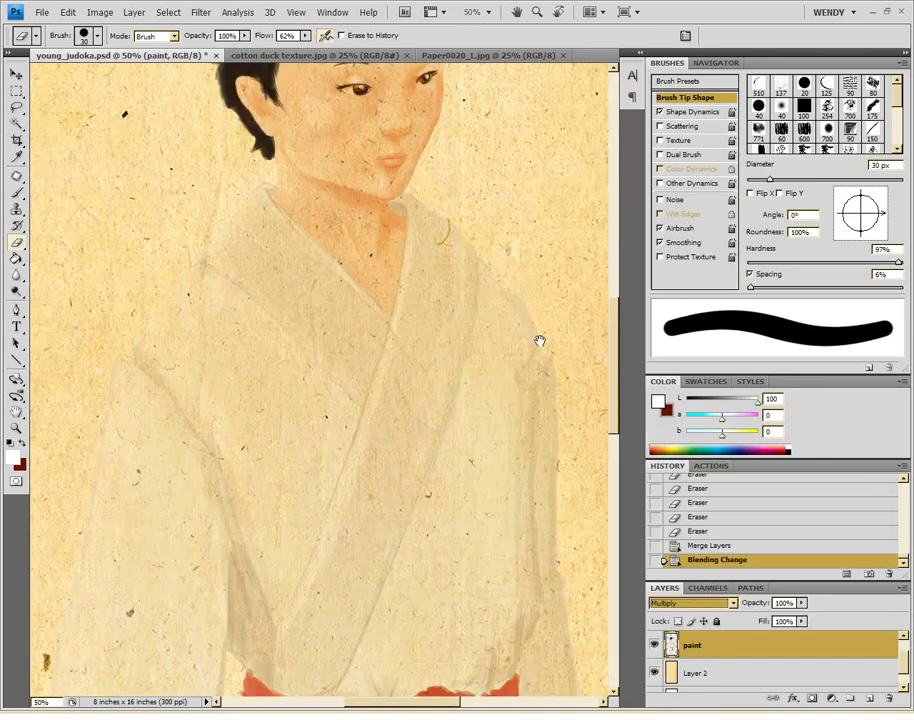
{"action": "scroll", "coordinate": [525, 515], "scroll_direction": "up", "scroll_amount": 3}
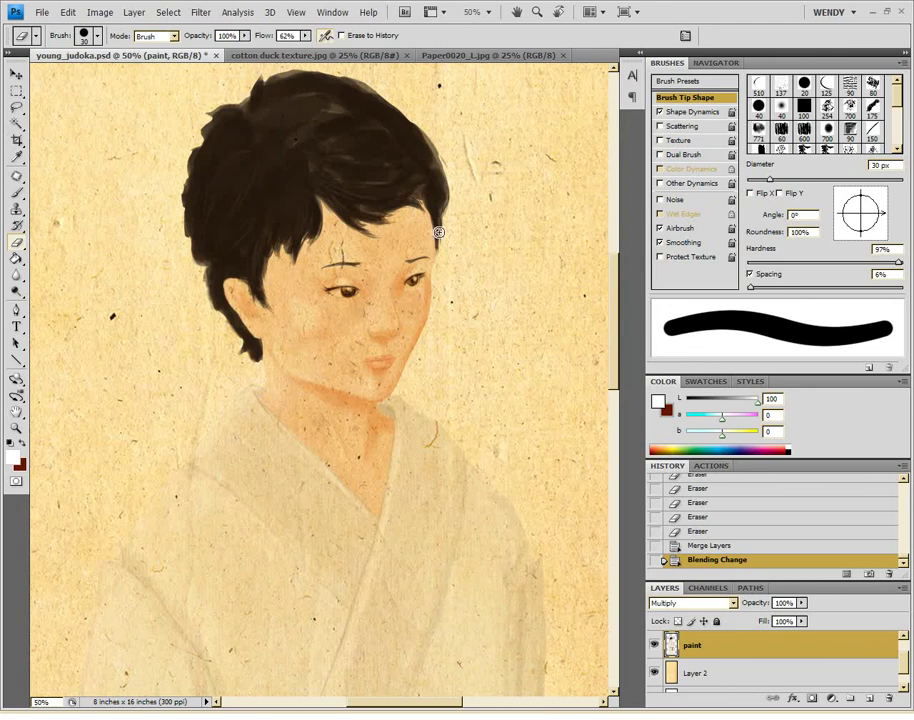
- Delete the yellow paper texture layer and close the extra texture documents
{"action": "left_click", "coordinate": [722, 672]}
{"action": "key", "text": "Delete"}
{"action": "left_click", "coordinate": [433, 55]}
- Open Old_Paper_Texture_by_caminopalmero.jpg from the textures folder
{"action": "left_click", "coordinate": [42, 12]}
{"action": "left_click", "coordinate": [51, 39]}
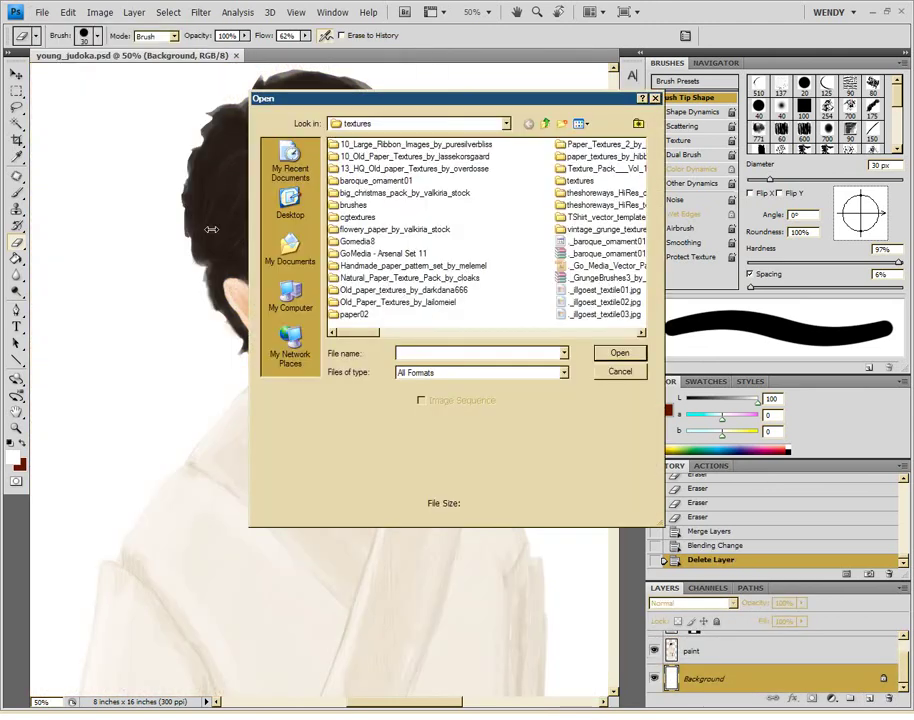
{"action": "left_click", "coordinate": [533, 333]}
{"action": "left_click", "coordinate": [377, 286]}
{"action": "left_click", "coordinate": [619, 354]}
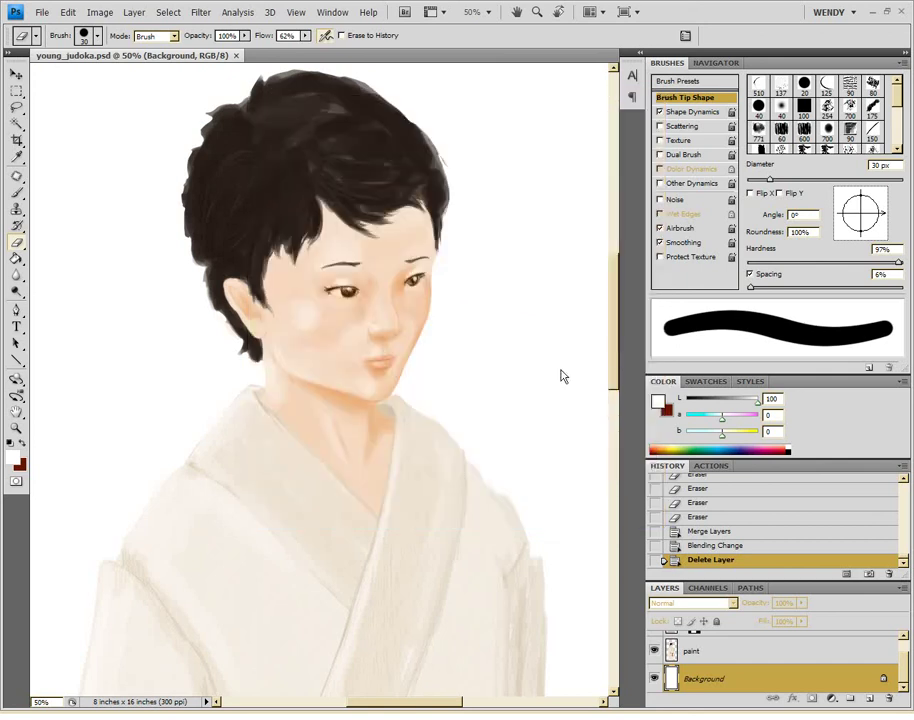
- Copy the whole old paper image and paste it into young_judoka
{"action": "key", "text": "c"}
{"action": "key", "text": "m"}
{"action": "left_click_drag", "start_coordinate": [497, 332], "coordinate": [490, 630]}
{"action": "key", "text": "ctrl+c"}
{"action": "left_click", "coordinate": [130, 55]}
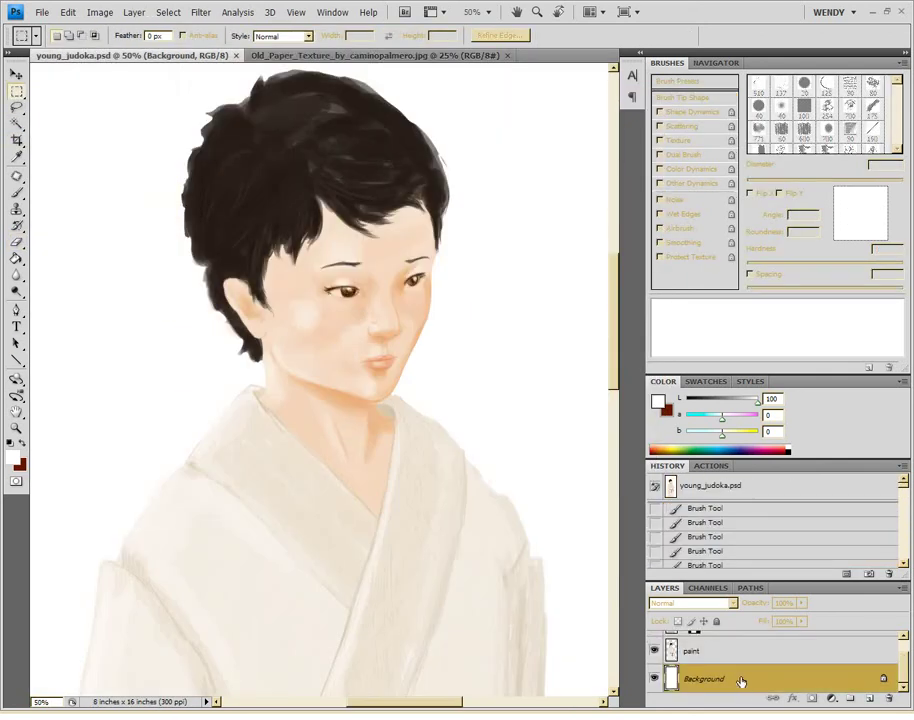
{"action": "key", "text": "ctrl+v"}
- Stretch the pasted paper with Free Transform to fill the whole canvas
{"action": "key", "text": "ctrl+minus"}
{"action": "key", "text": "ctrl+minus"}
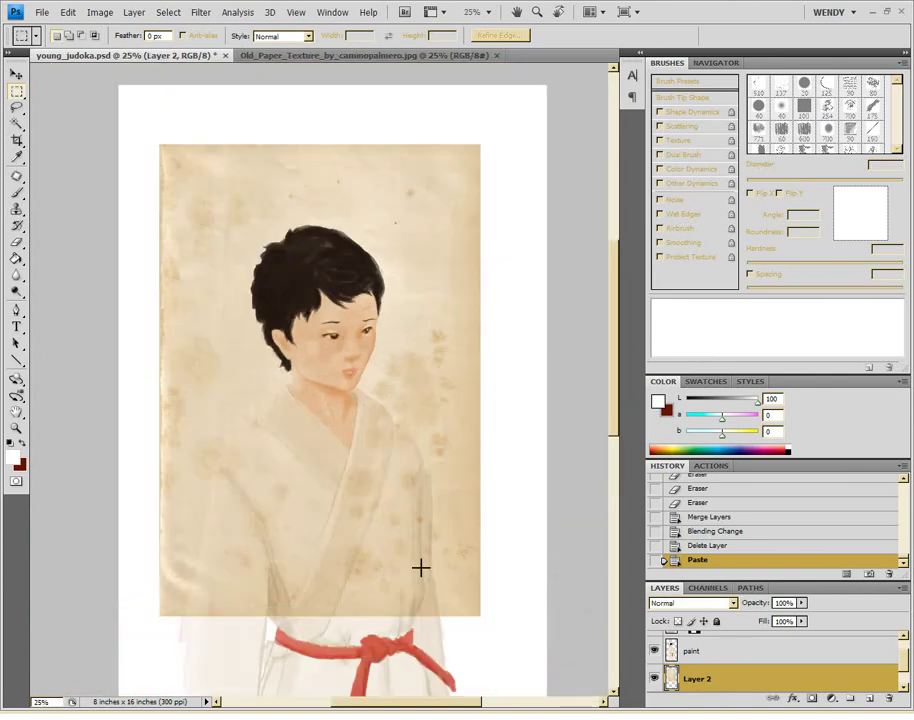
{"action": "scroll", "coordinate": [420, 568], "scroll_direction": "down", "scroll_amount": 3}
{"action": "key", "text": "ctrl+minus"}
{"action": "key", "text": "ctrl+t"}
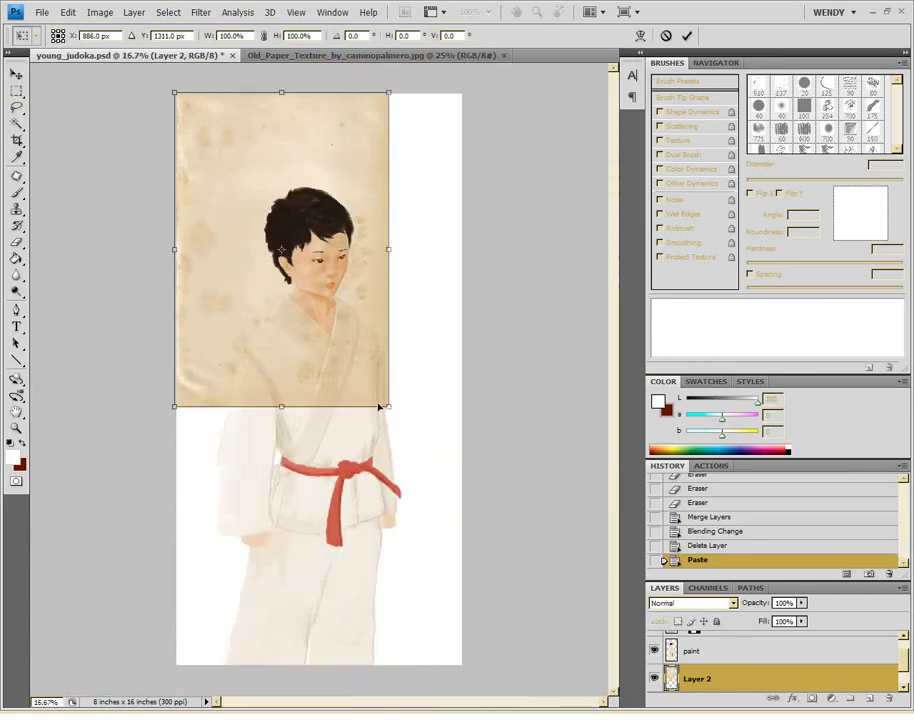
{"action": "left_click_drag", "start_coordinate": [387, 406], "coordinate": [465, 667]}
{"action": "left_click", "coordinate": [686, 36]}
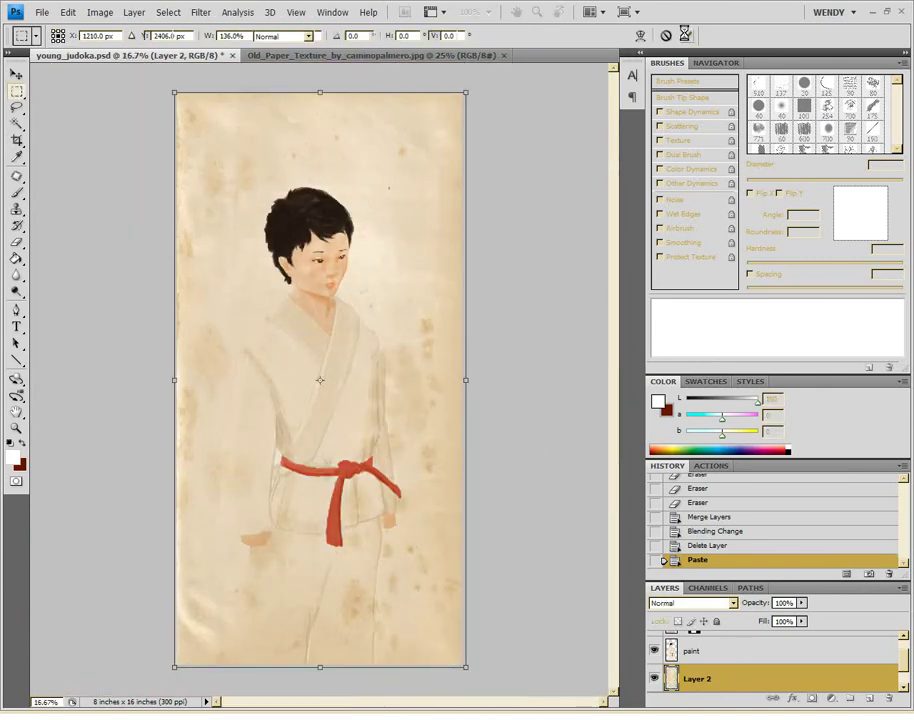
- Duplicate the paint layer with Ctrl+J
{"action": "key", "text": "ctrl+plus"}
{"action": "left_click", "coordinate": [691, 650]}
{"action": "key", "text": "ctrl+j"}
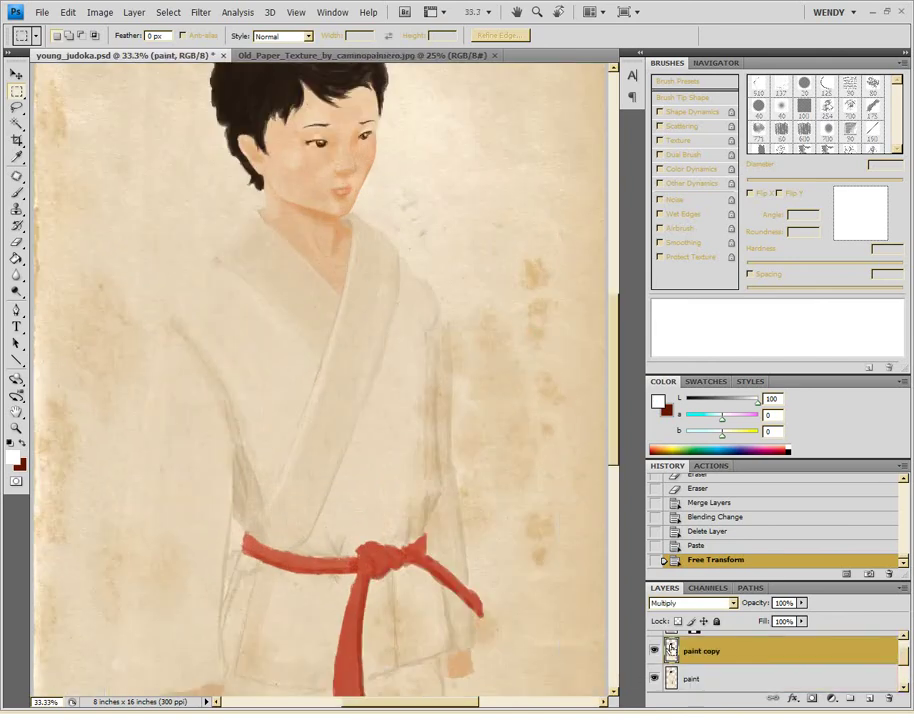
- Set the paint copy layer to Normal blending at 40% opacity
{"action": "left_click", "coordinate": [692, 603]}
{"action": "left_click", "coordinate": [668, 200]}
{"action": "key", "text": "4"}
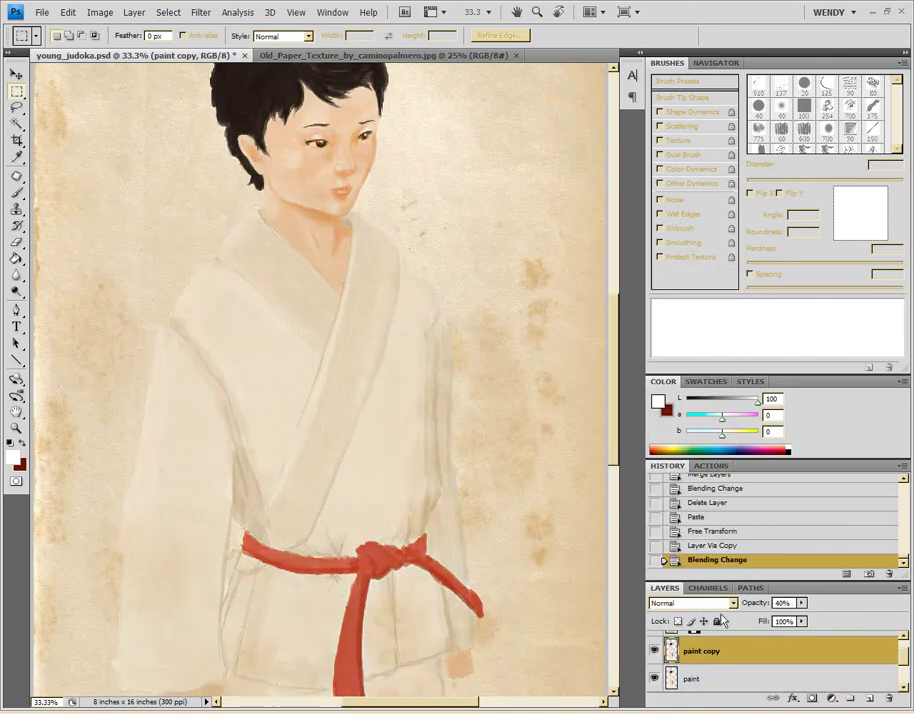
{"action": "scroll", "coordinate": [434, 520], "scroll_direction": "up", "scroll_amount": 2}
{"action": "scroll", "coordinate": [445, 480], "scroll_direction": "down", "scroll_amount": 3}
- Zoom to 66.7% and centre the judoka's face
{"action": "key", "text": "ctrl+plus"}
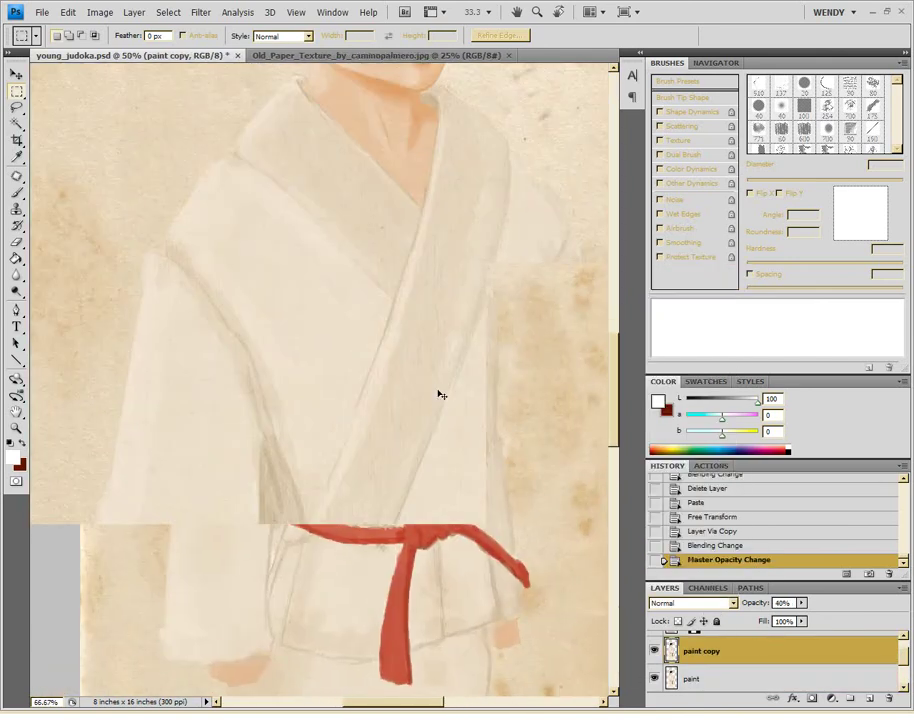
{"action": "key", "text": "ctrl+plus"}
{"action": "mouse_move", "coordinate": [400, 314]}
{"action": "left_mouse_down"}
{"action": "mouse_move", "coordinate": [411, 446]}
{"action": "mouse_move", "coordinate": [466, 389]}
{"action": "left_mouse_up"}
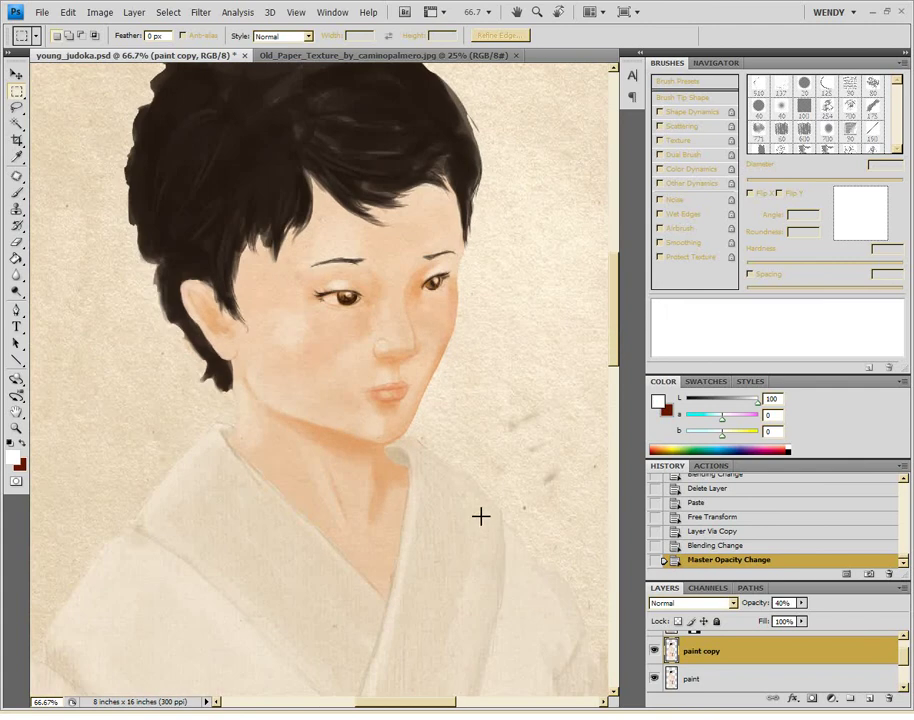
{"action": "scroll", "coordinate": [485, 420], "scroll_direction": "up", "scroll_amount": 2}
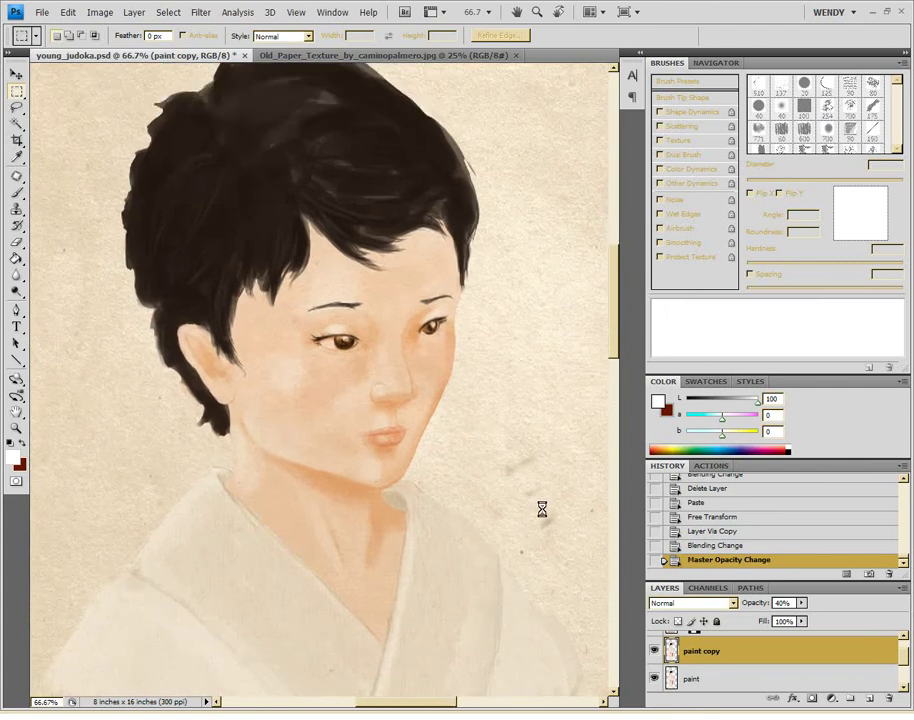